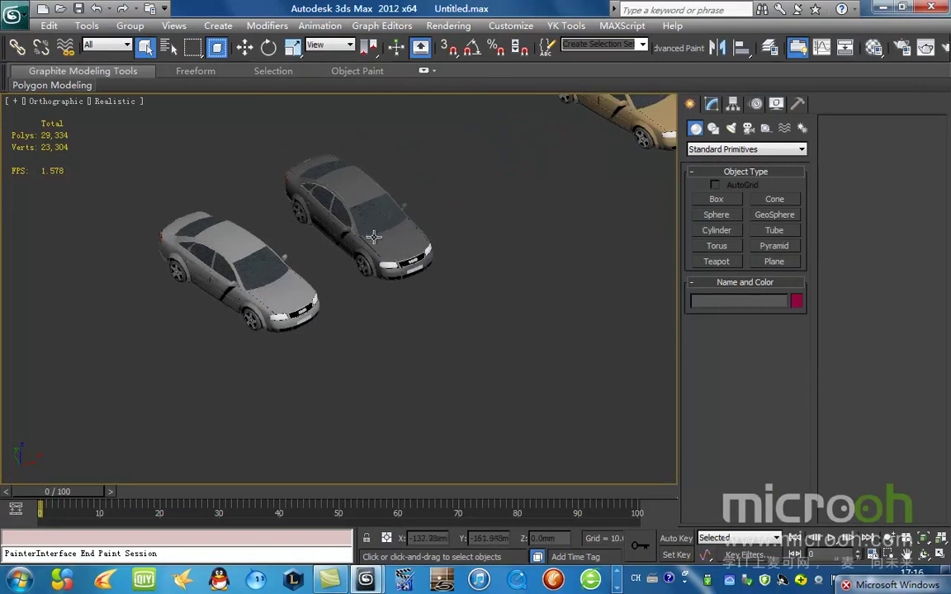
- Select the body of the dark grey car with the Move tool active
click(247, 48)
drag(394, 200, 421, 196)
right_click(421, 195)
middle_drag(520, 244, 306, 258)
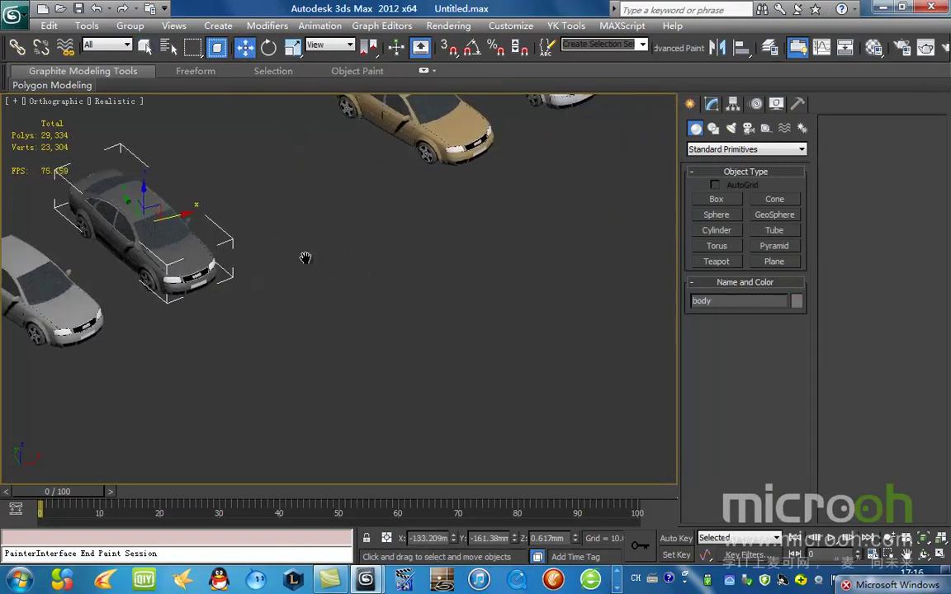
scroll(305, 258, down, 3)
middle_drag(467, 211, 490, 240)
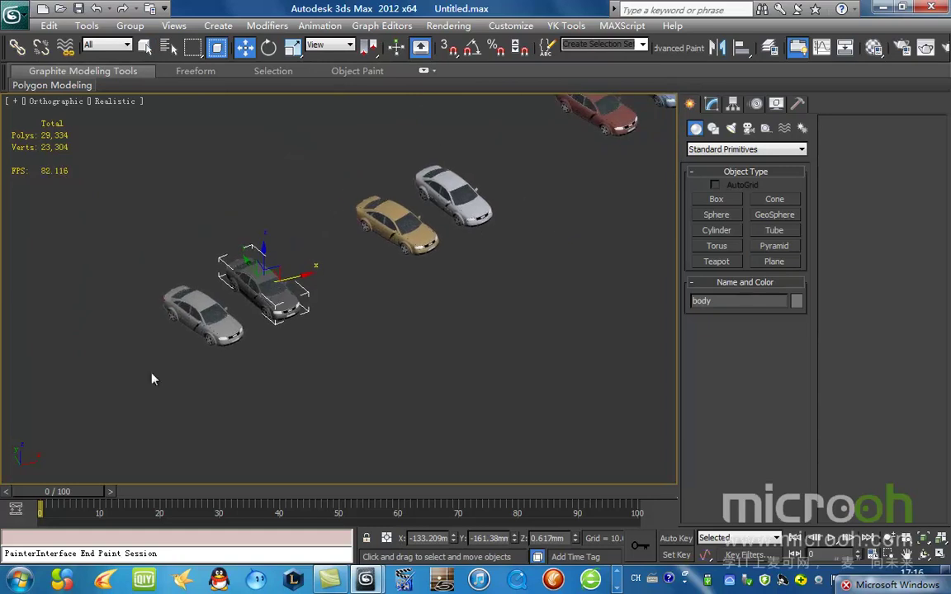
- Run the snow generator script (雪生成器) from the 脚本 scripts folder and place its window clear of the cars
click(622, 25)
click(658, 77)
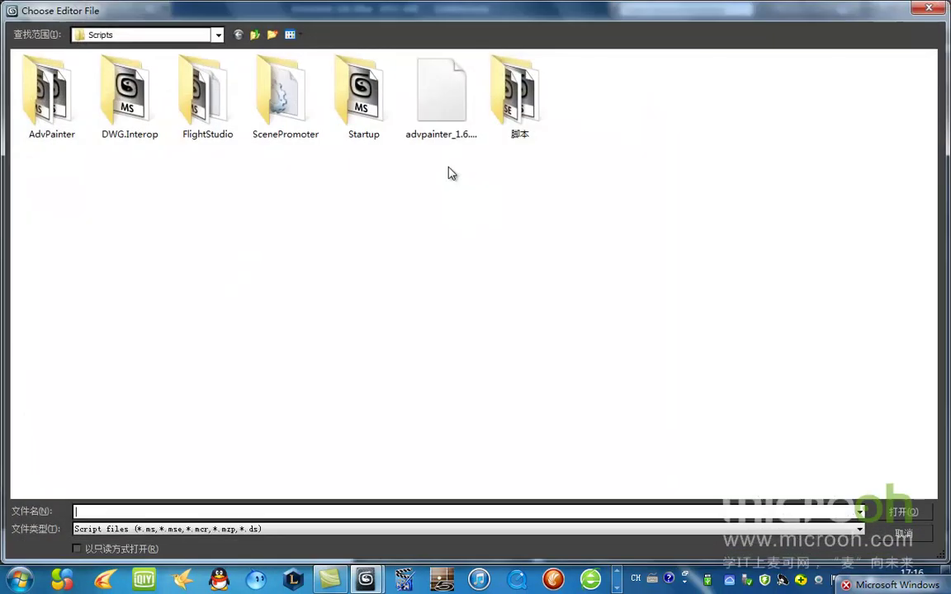
double_click(518, 90)
double_click(442, 95)
drag(451, 200, 541, 195)
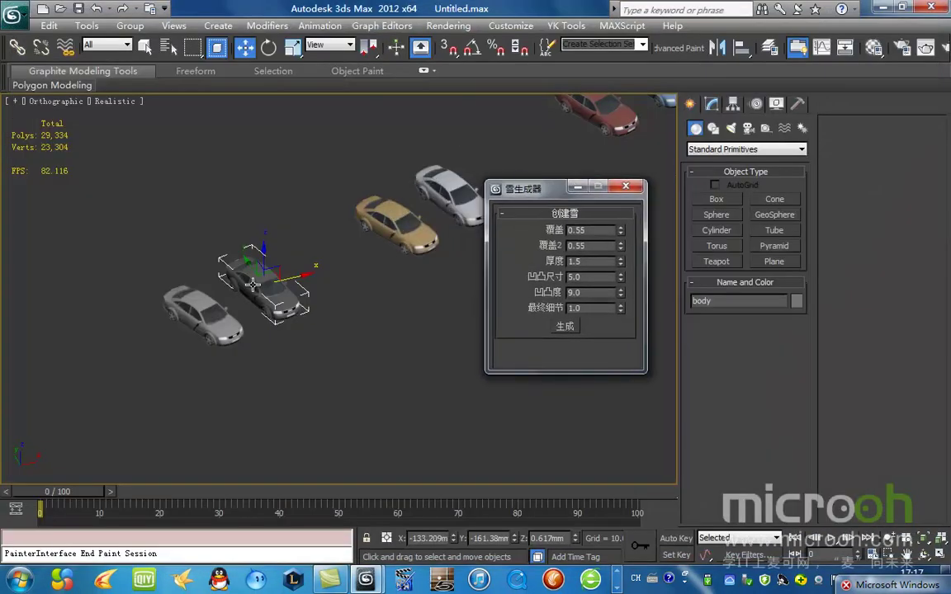
- Generate snow on the dark grey car with the snow generator's default settings
scroll(224, 288, up, 6)
click(564, 326)
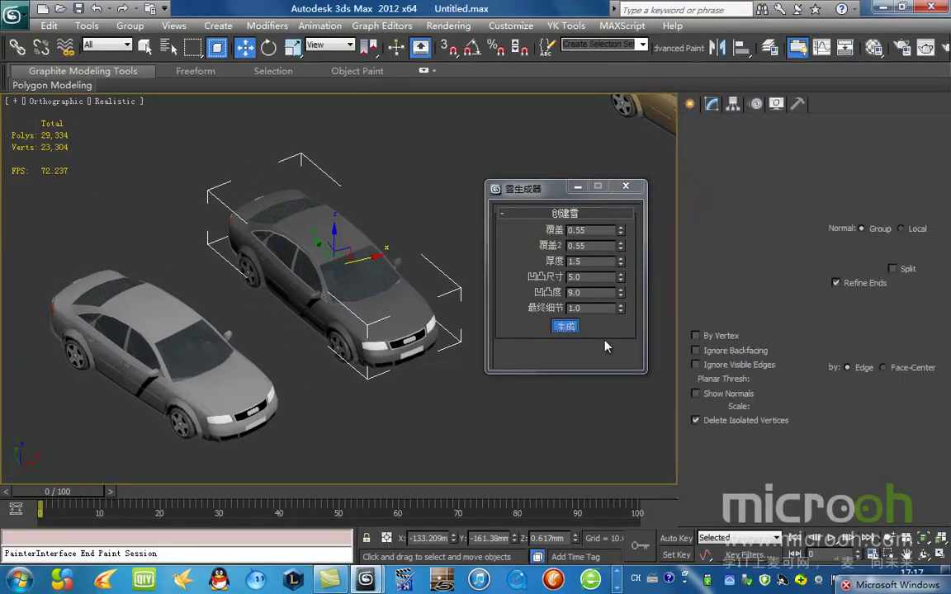
scroll(388, 306, up, 4)
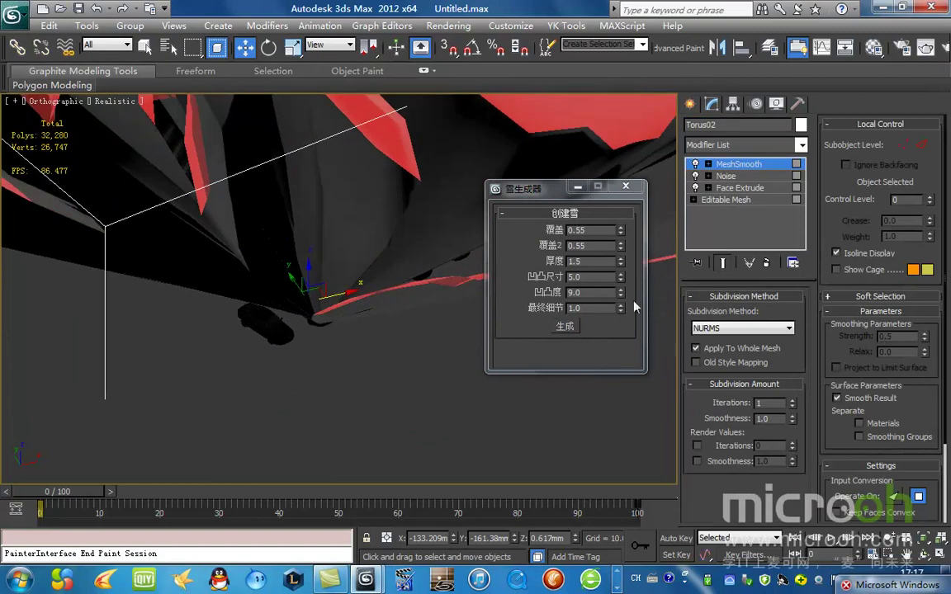
- Assign the white 01 - Defaultaa material to the generated snow mesh and minimize the Material Editor
click(743, 188)
middle_drag(213, 340, 309, 309)
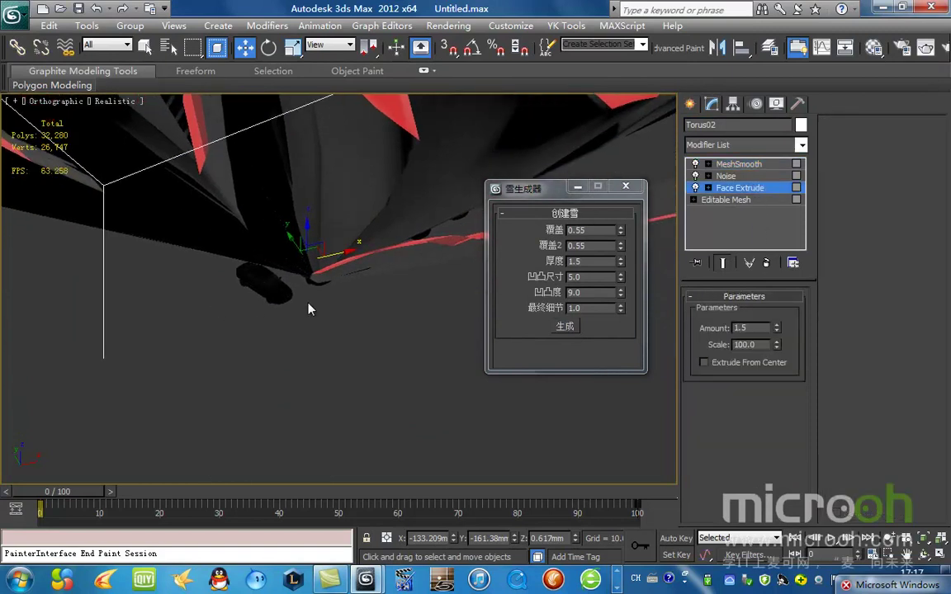
key(m)
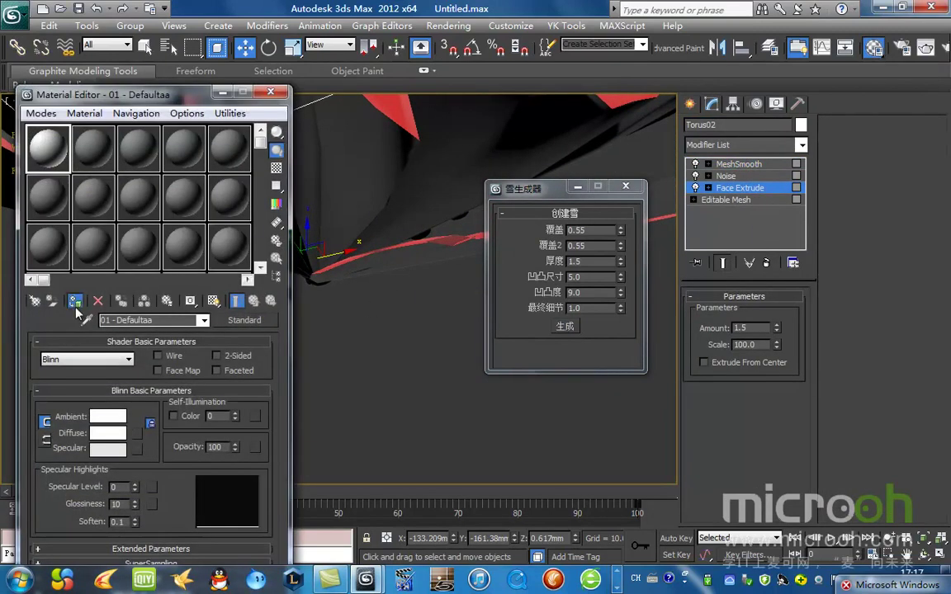
click(222, 92)
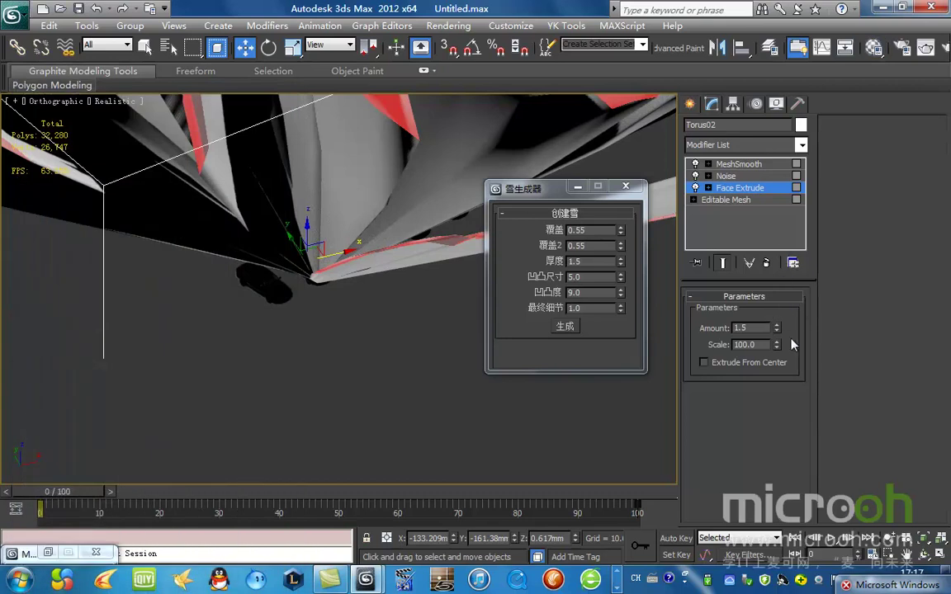
- Reduce the snow's Face Extrude amount to 0.06 and remove its Noise modifier
drag(776, 328, 686, 363)
scroll(283, 299, up, 3)
click(747, 175)
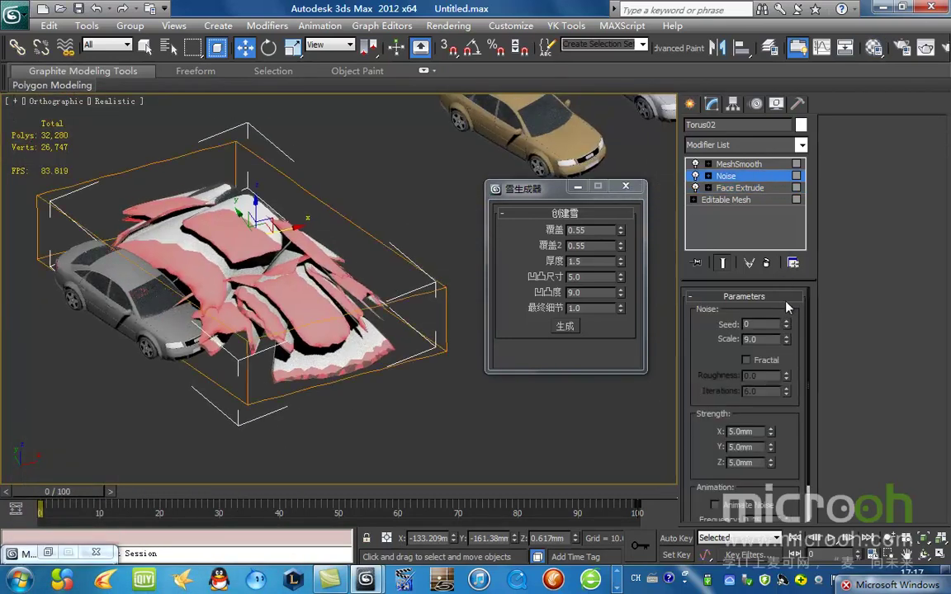
click(766, 262)
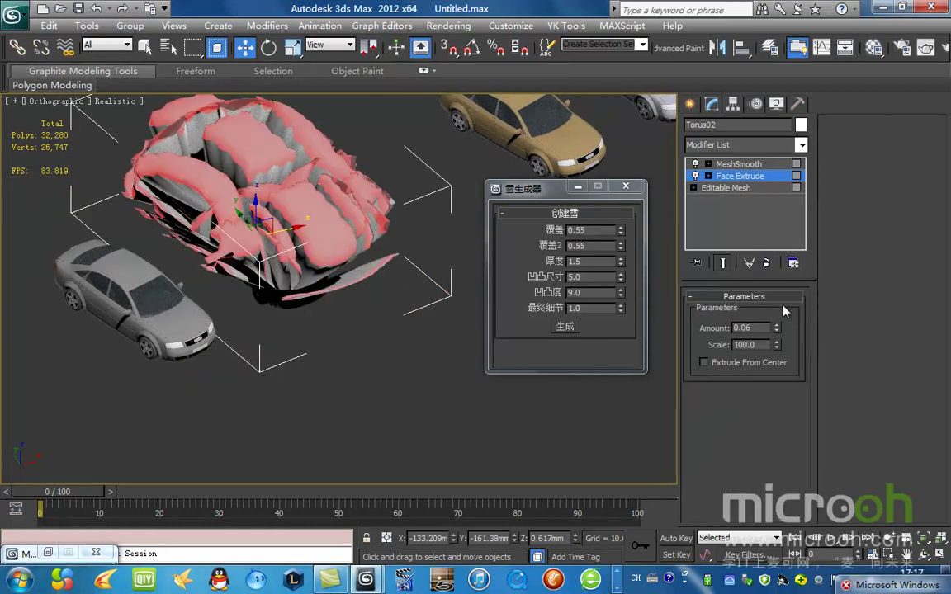
- Lower the snow's Face Extrude amount to 0.01 and check its thickness around the car's front
click(739, 176)
drag(778, 328, 777, 334)
scroll(313, 290, up, 3)
alt+middle_drag(261, 254, 183, 216)
scroll(183, 216, up, 1)
middle_drag(310, 240, 426, 282)
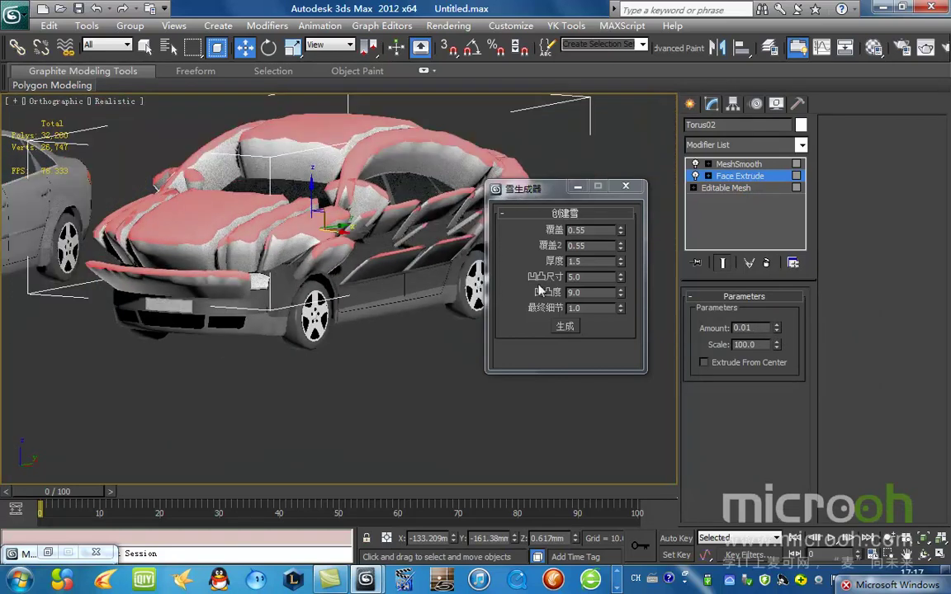
- Set the snow's Face Extrude amount to 0.0 and check the faces over the hood and grille
click(776, 334)
alt+middle_drag(304, 233, 413, 278)
middle_drag(396, 286, 315, 251)
scroll(314, 250, up, 5)
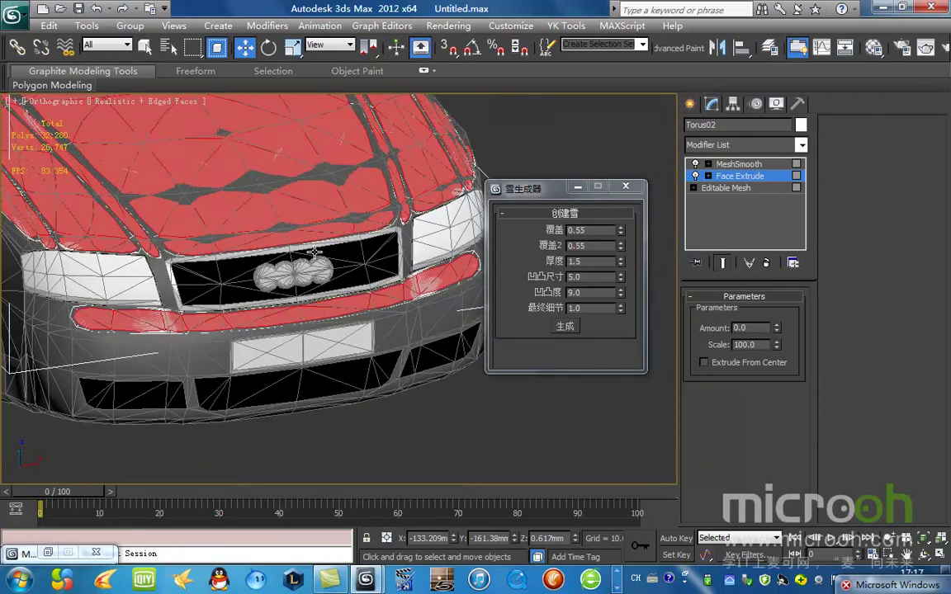
scroll(314, 250, down, 6)
- Deselect the snow mesh, switch to wireframe display and reselect the snow over the hood
click(739, 165)
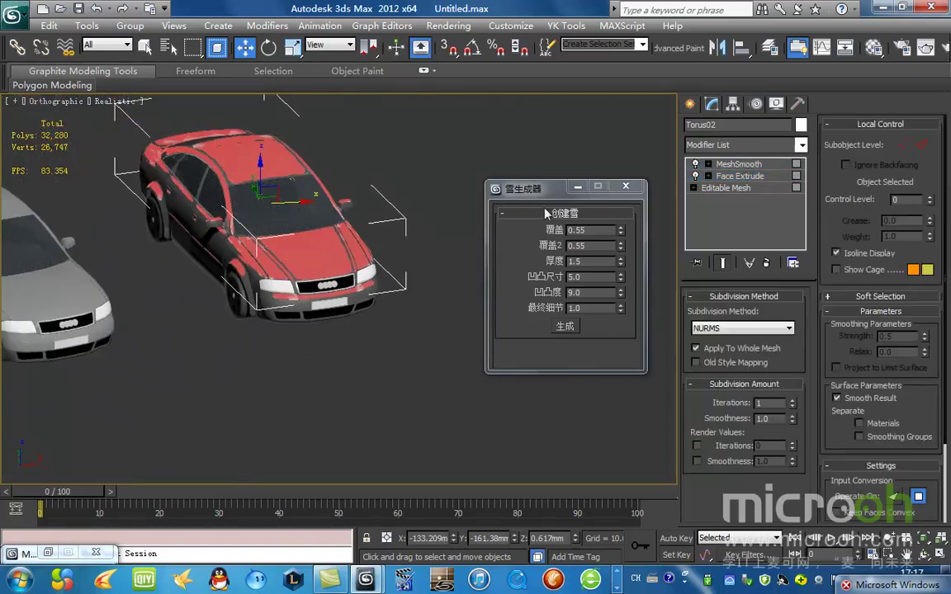
click(444, 167)
scroll(367, 195, up, 5)
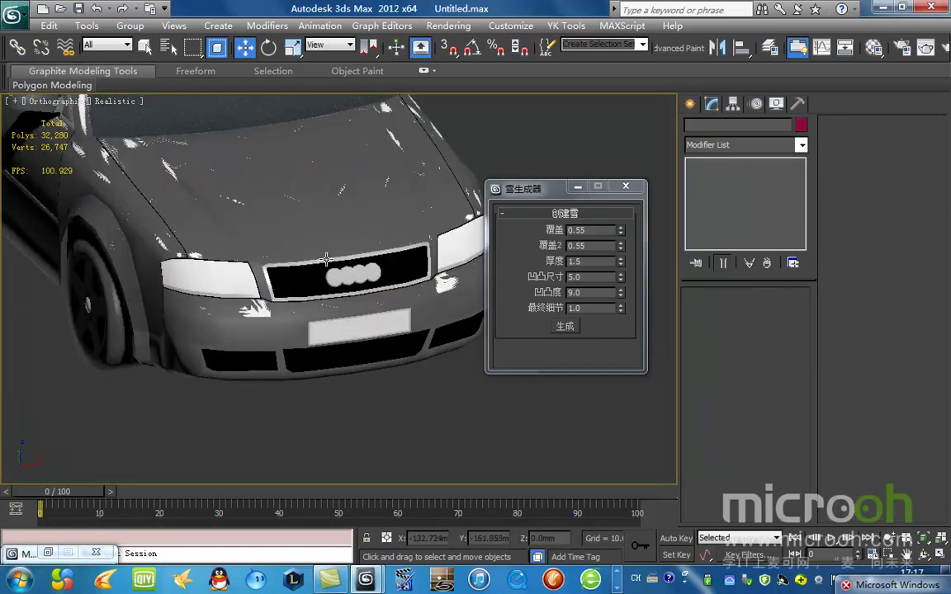
key(F3)
click(264, 219)
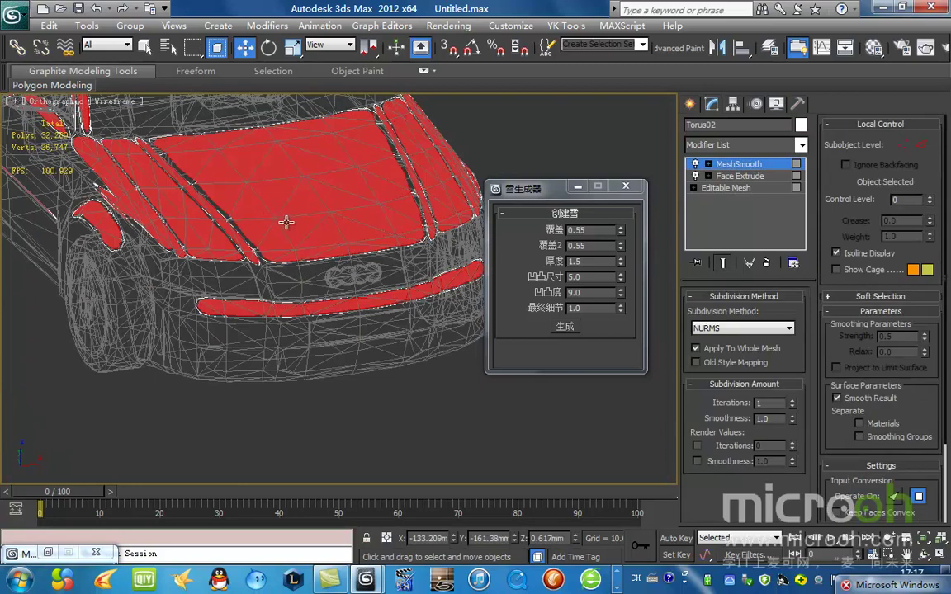
scroll(283, 219, up, 3)
- Compare Face Extrude amounts of 0.0 and 0.01 on the snow in wireframe, ending at 0.01
click(754, 177)
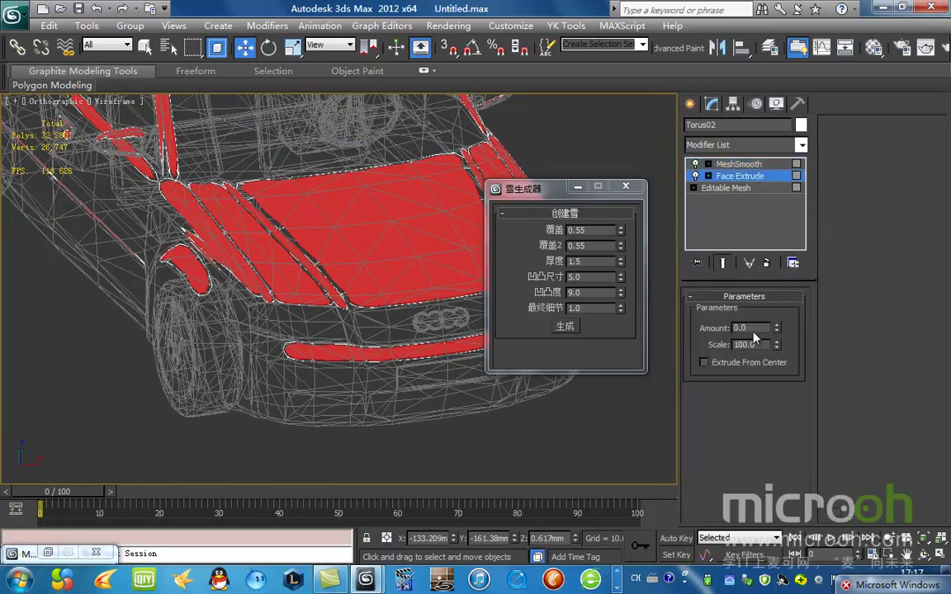
middle_drag(470, 309, 432, 317)
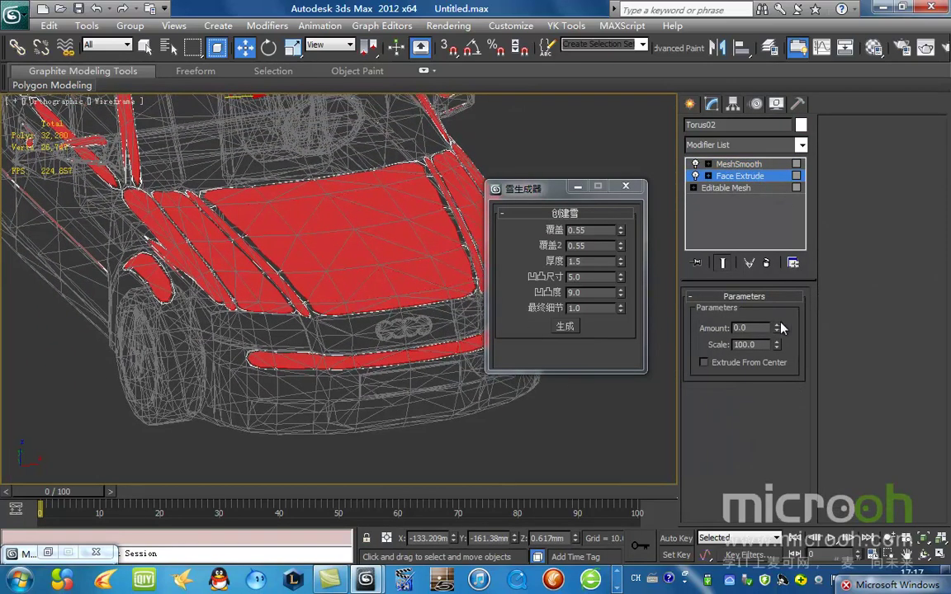
click(777, 326)
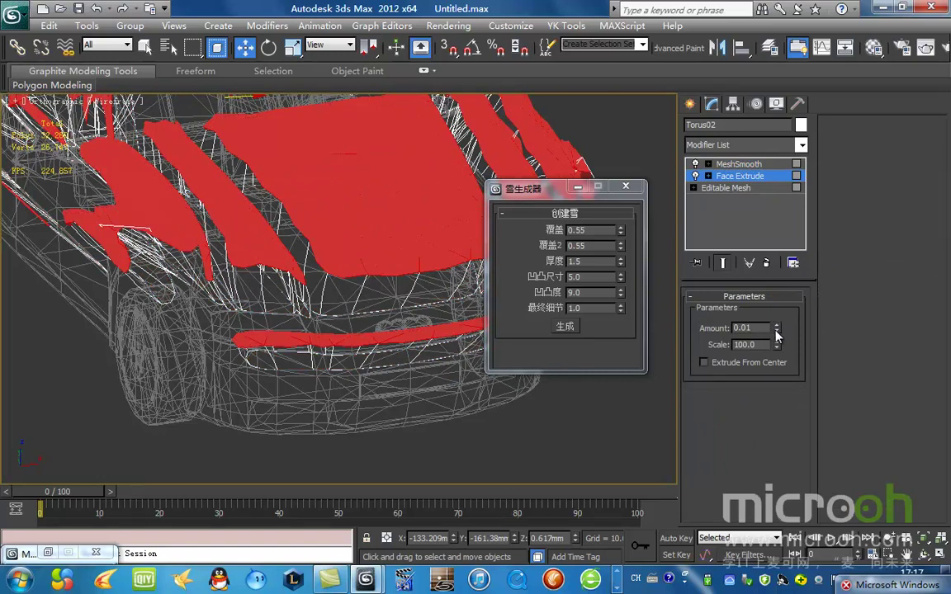
click(776, 331)
click(777, 326)
- Return to shaded display and set the snow's Face Extrude amount back to 0.0
key(F3)
scroll(308, 279, down, 4)
alt+middle_drag(308, 279, 347, 264)
scroll(307, 273, up, 3)
click(778, 332)
scroll(320, 262, down, 3)
scroll(348, 285, up, 3)
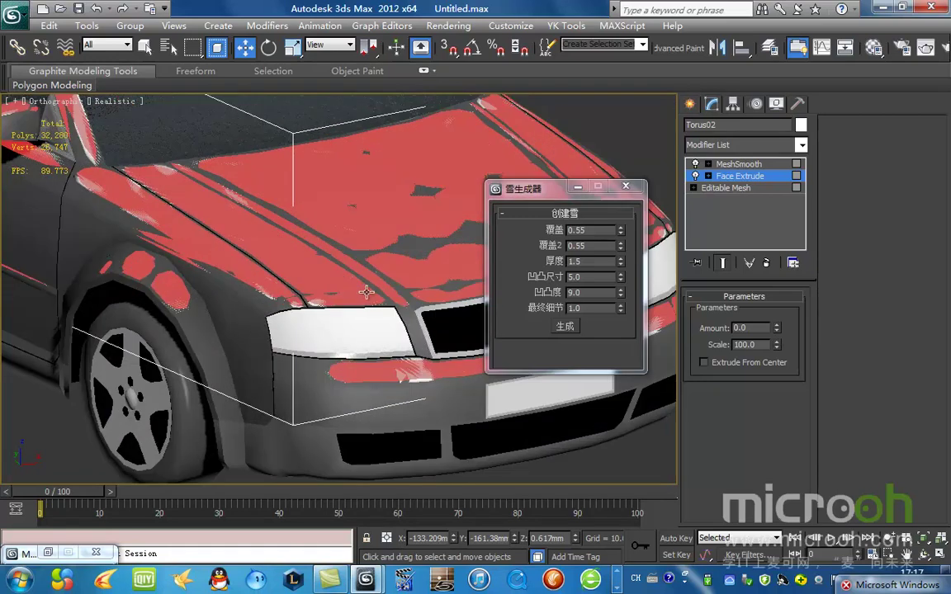
- Move the snow generator window off the hood and set the snow's Face Extrude amount to 0.001
drag(529, 188, 557, 375)
drag(773, 328, 777, 329)
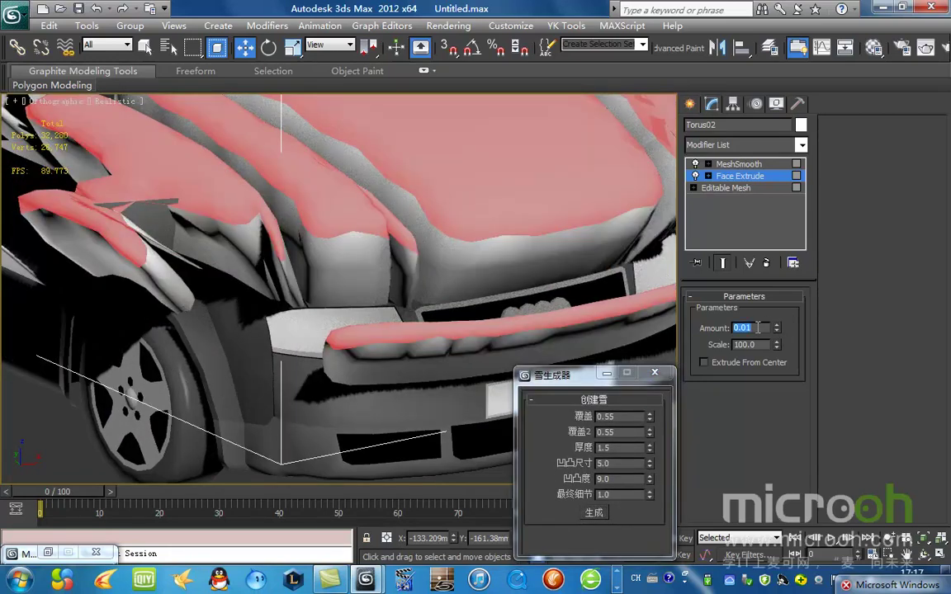
text(0.001)
key(Return)
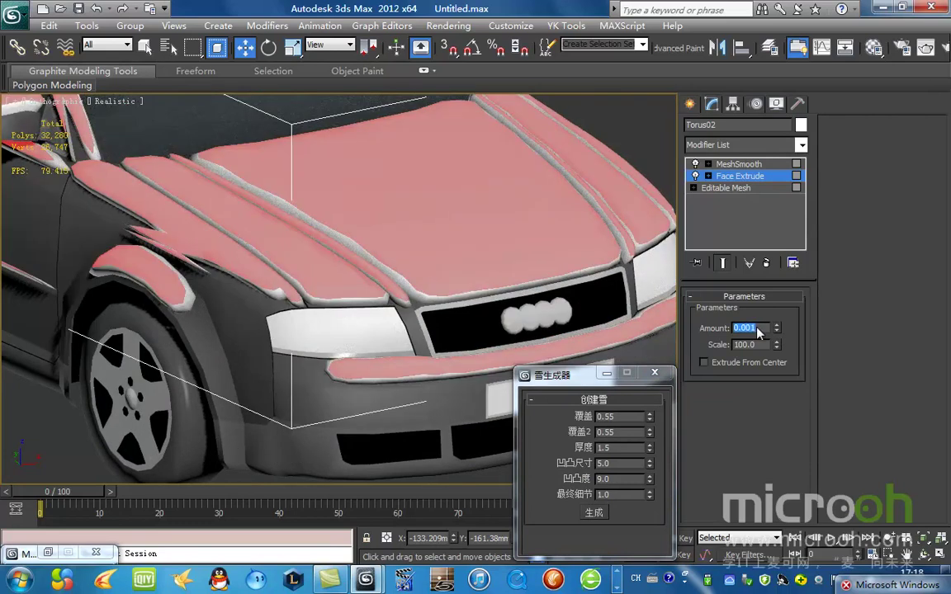
scroll(396, 228, down, 5)
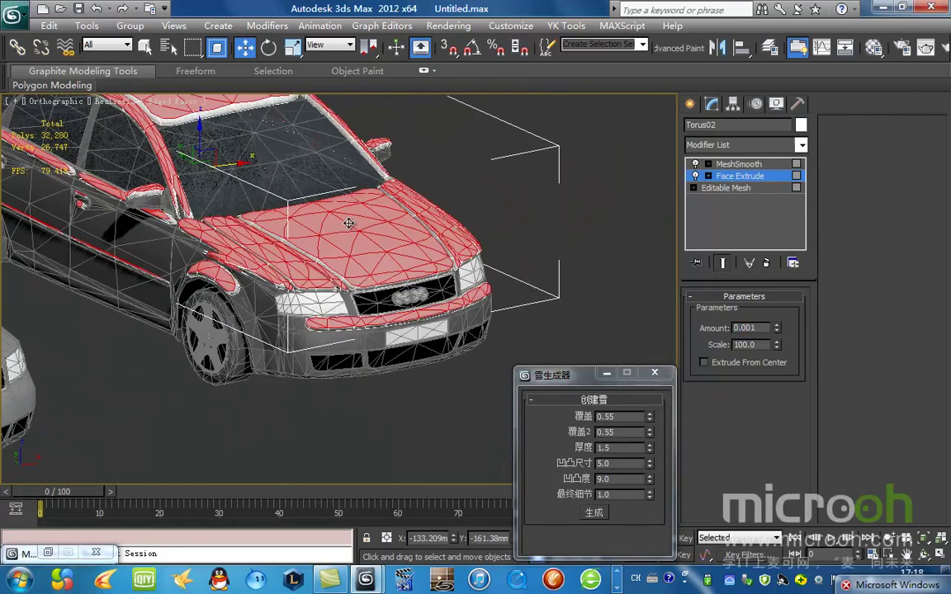
scroll(348, 223, up, 5)
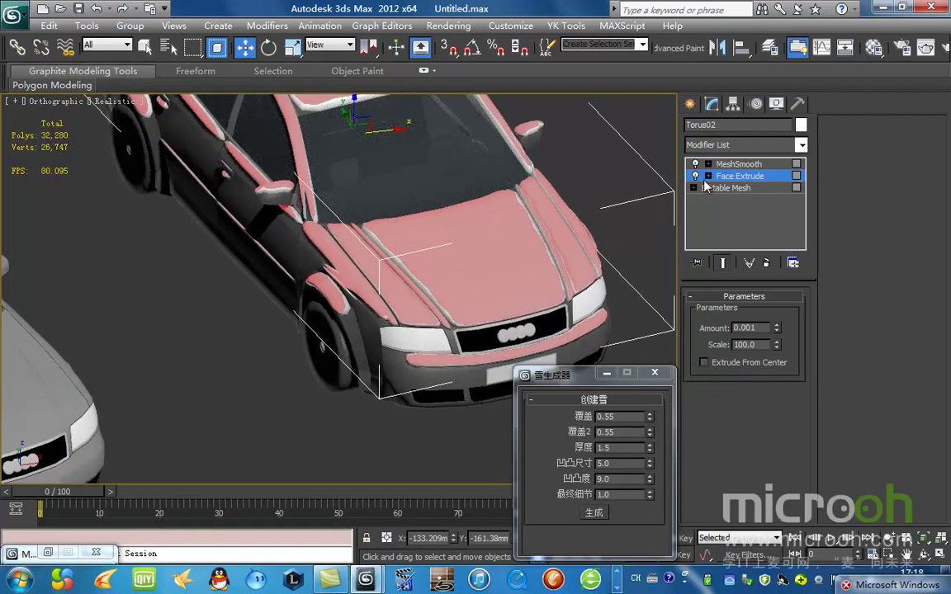
- Add a Noise modifier to the snow mesh directly above Face Extrude
right_click(737, 176)
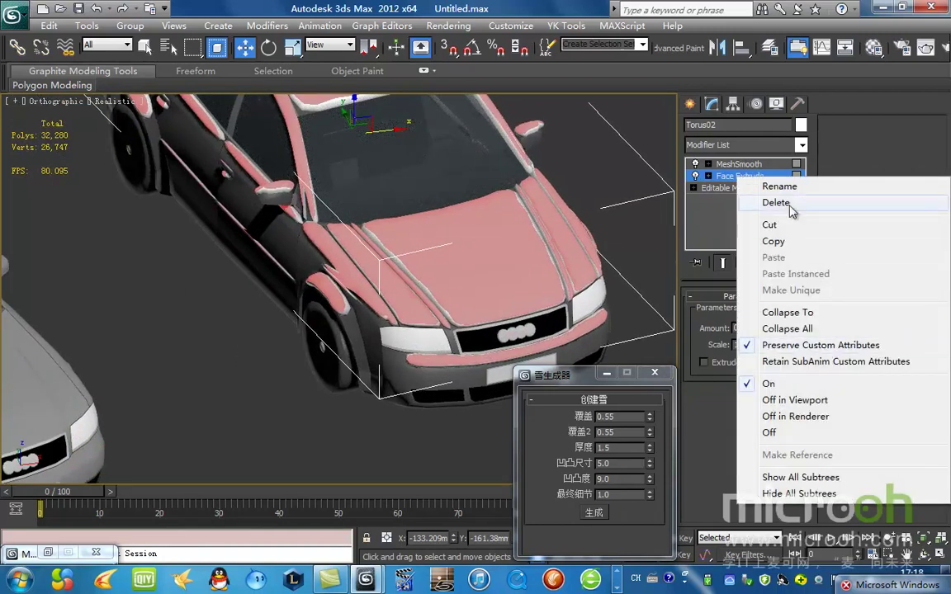
click(802, 145)
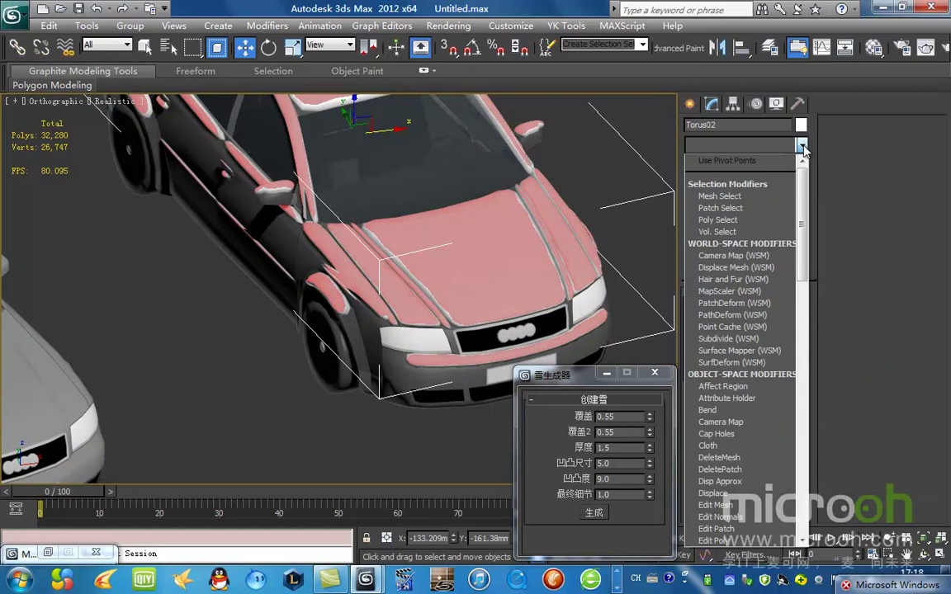
key(n)
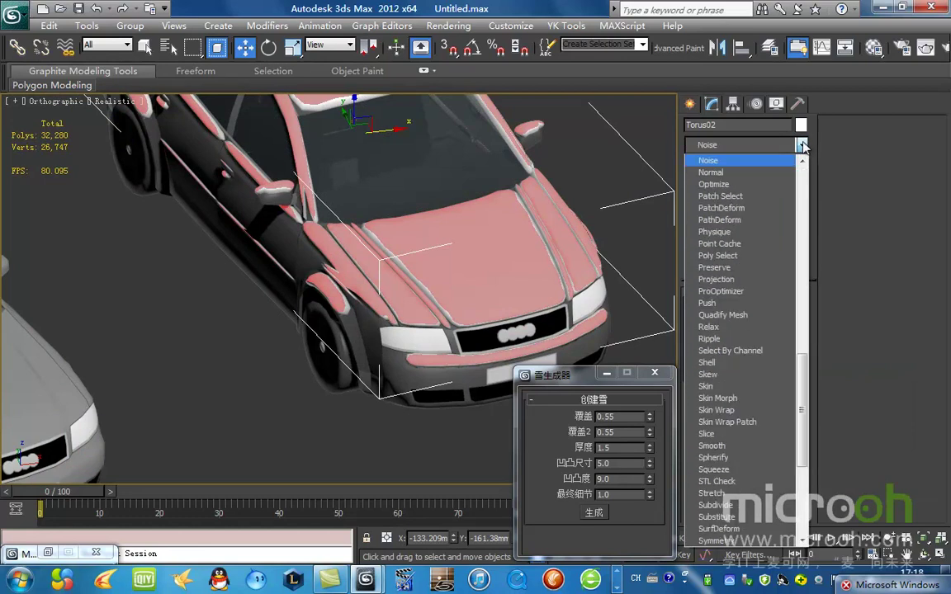
click(758, 161)
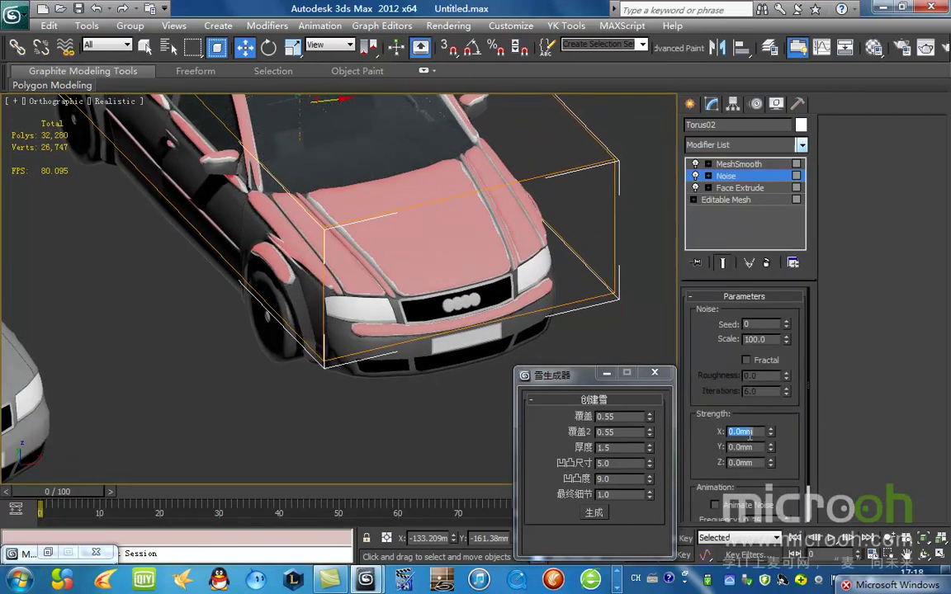
- Set the Noise strength to 1 mm on X, Y and Z
text(1)
key(Tab)
text(1)
key(Tab)
text(1)
key(Return)
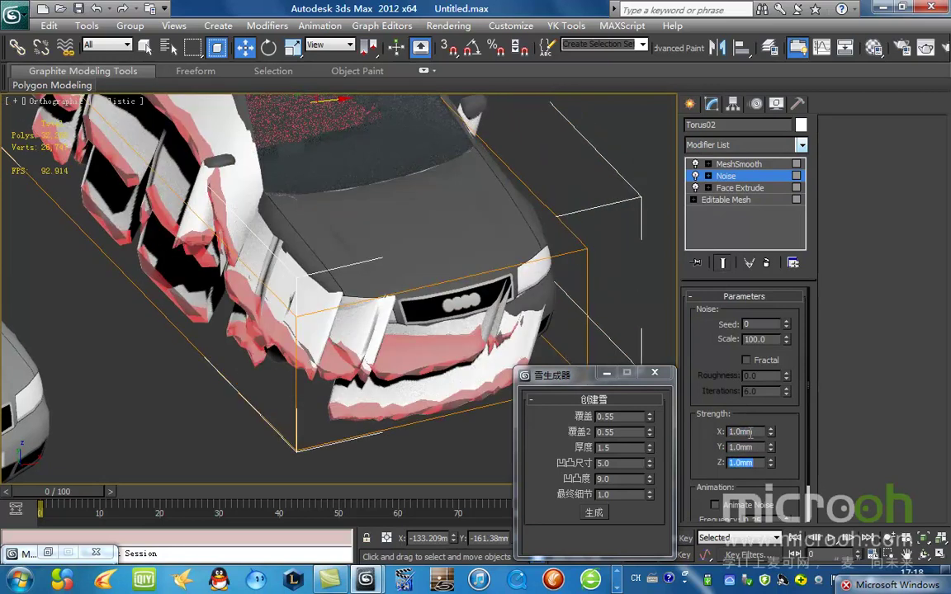
- Reset the Noise strength to 0 mm on all three axes
click(755, 430)
text(0)
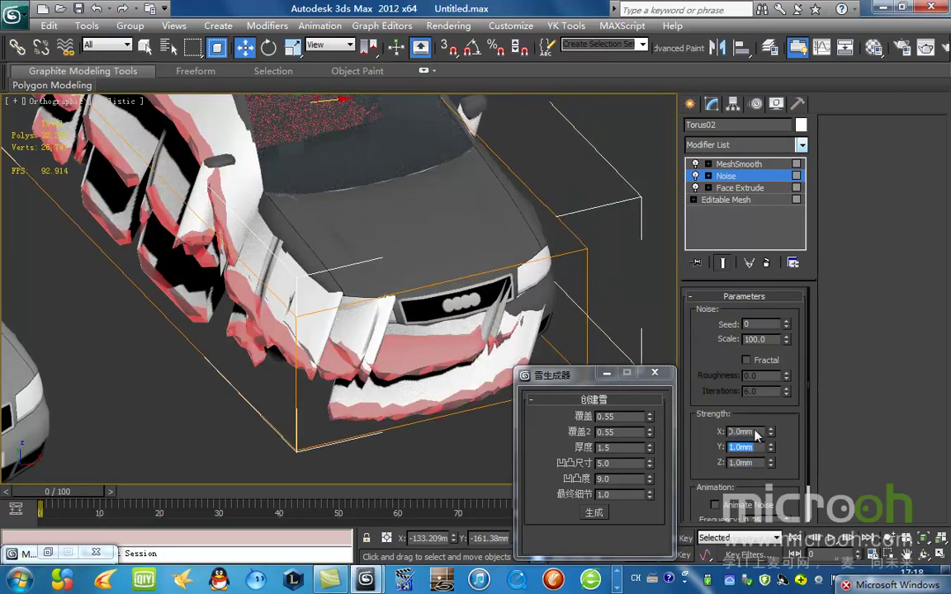
key(Tab)
text(0)
key(Tab)
text(0)
key(Return)
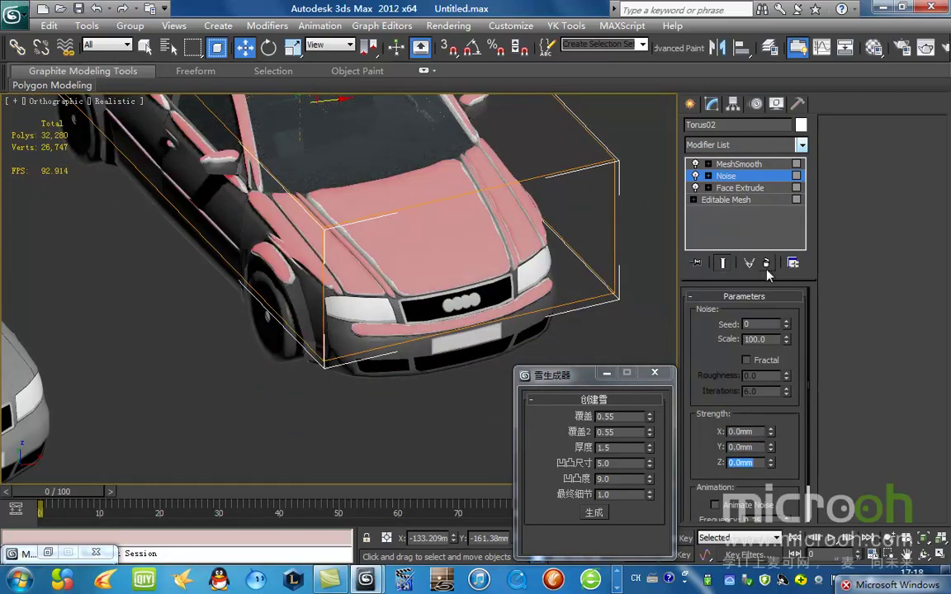
- Display edged faces and examine the snow mesh over the hood, windshield and roof
scroll(342, 220, down, 3)
middle_drag(343, 220, 307, 272)
scroll(280, 281, down, 3)
scroll(308, 271, up, 4)
key(F4)
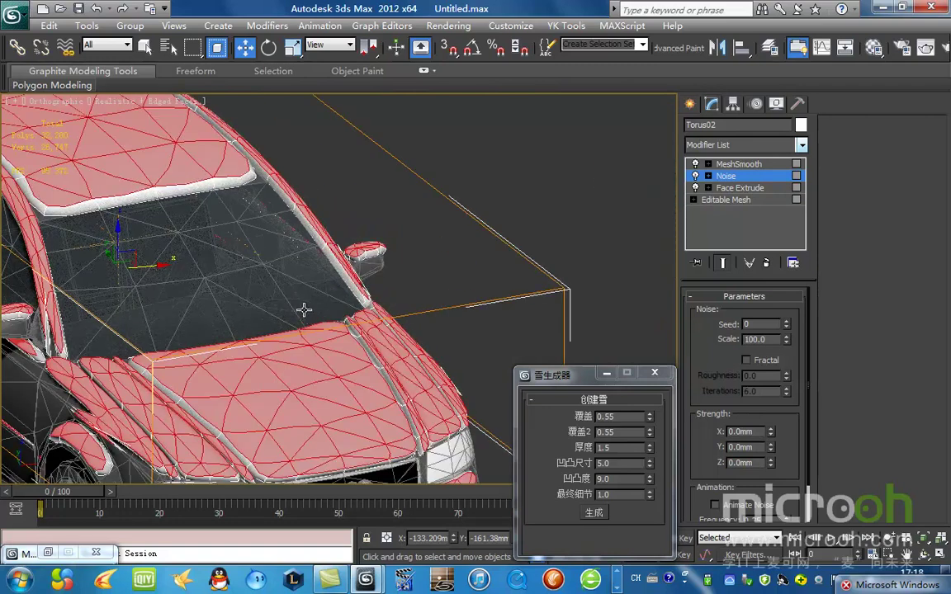
scroll(338, 322, down, 5)
alt+middle_drag(331, 289, 361, 182)
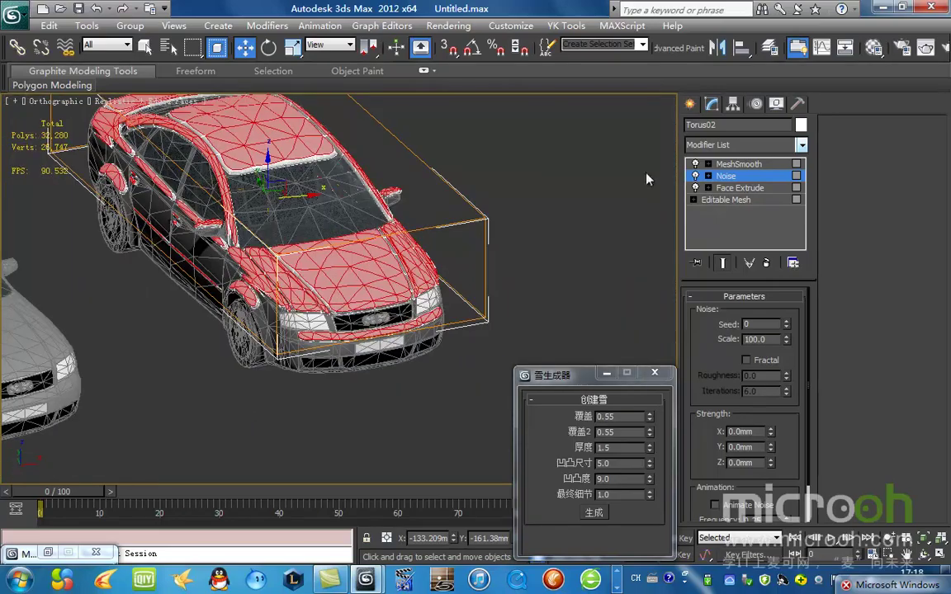
- Deselect the snow, move the snow generator window aside and select the body of the neighbouring light grey car
click(447, 245)
scroll(440, 292, down, 5)
drag(555, 380, 562, 246)
middle_drag(287, 320, 394, 297)
scroll(319, 322, up, 3)
middle_drag(288, 332, 324, 322)
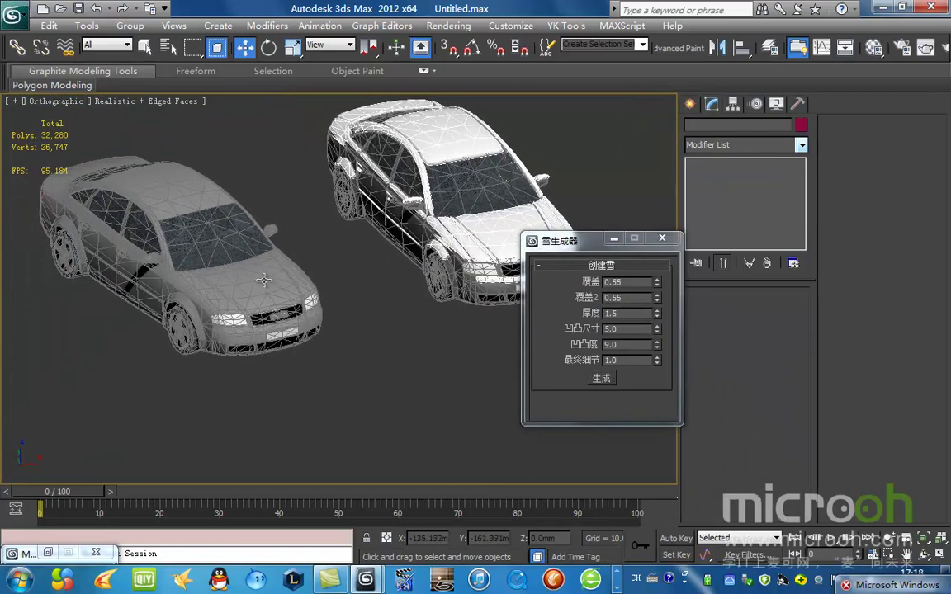
click(287, 280)
middle_drag(287, 280, 300, 306)
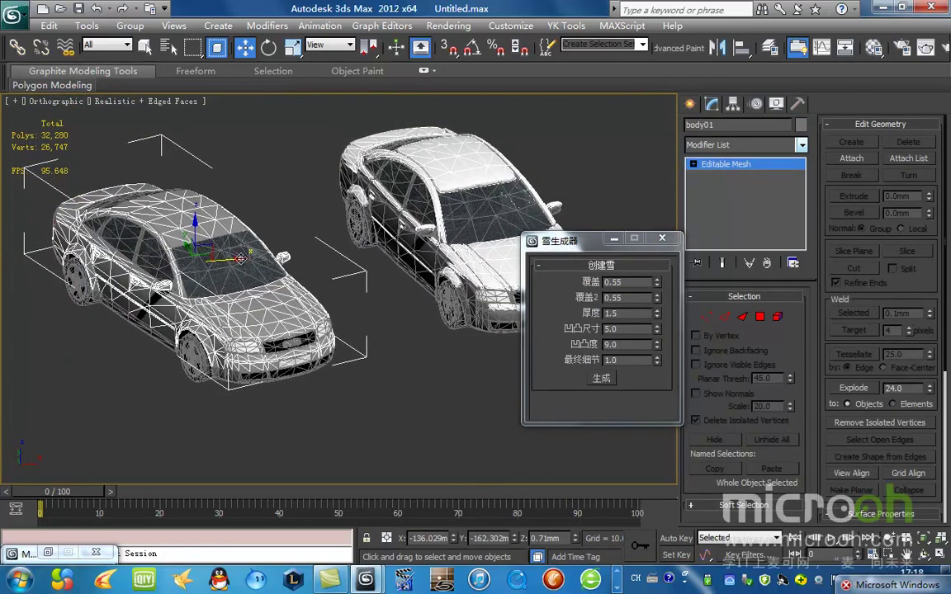
- Minimize the snow generator window, clear the selection and show the cars in a top wireframe view
drag(232, 260, 378, 251)
key(ctrl+z)
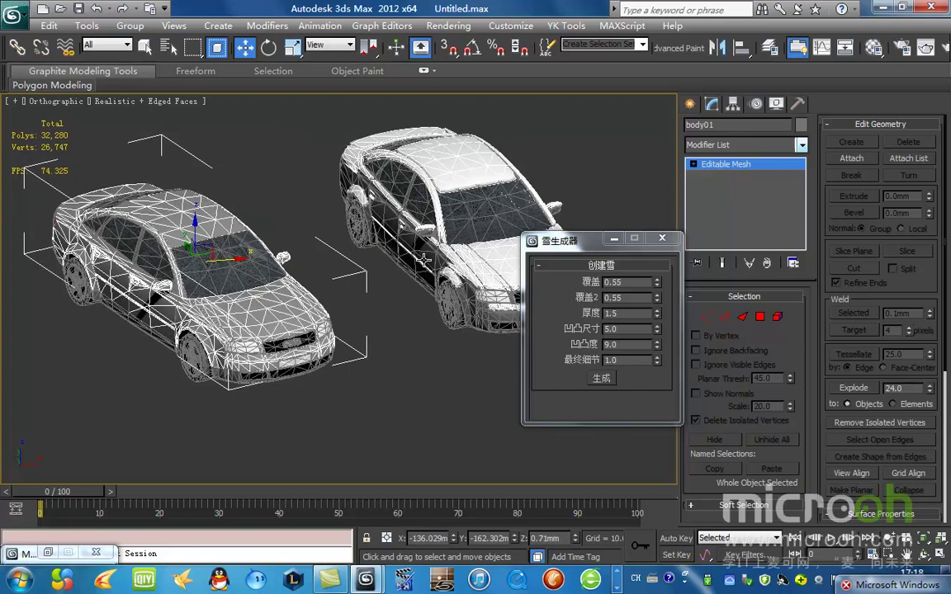
click(614, 239)
scroll(467, 263, down, 3)
key(t)
scroll(452, 259, up, 3)
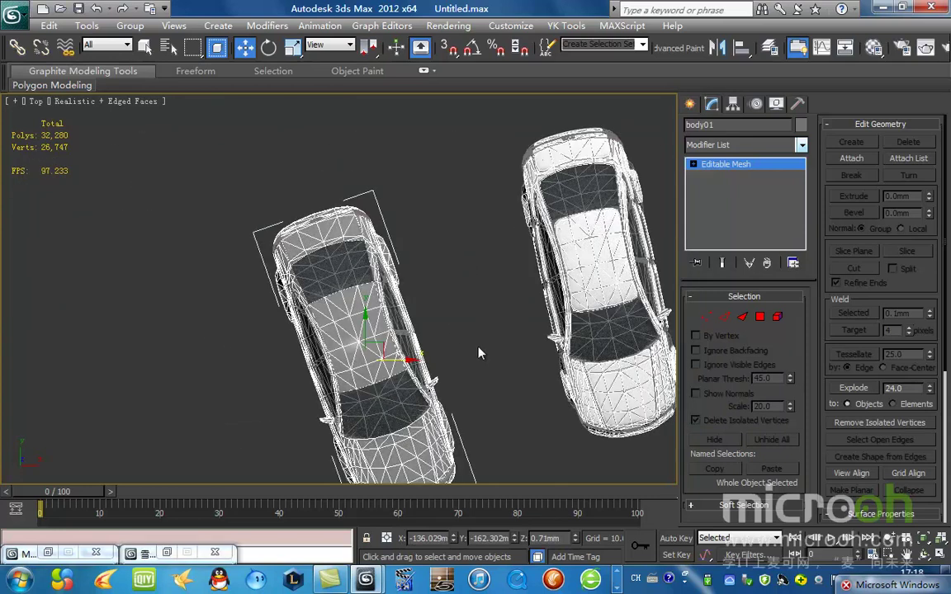
middle_drag(473, 352, 393, 308)
click(520, 378)
key(F3)
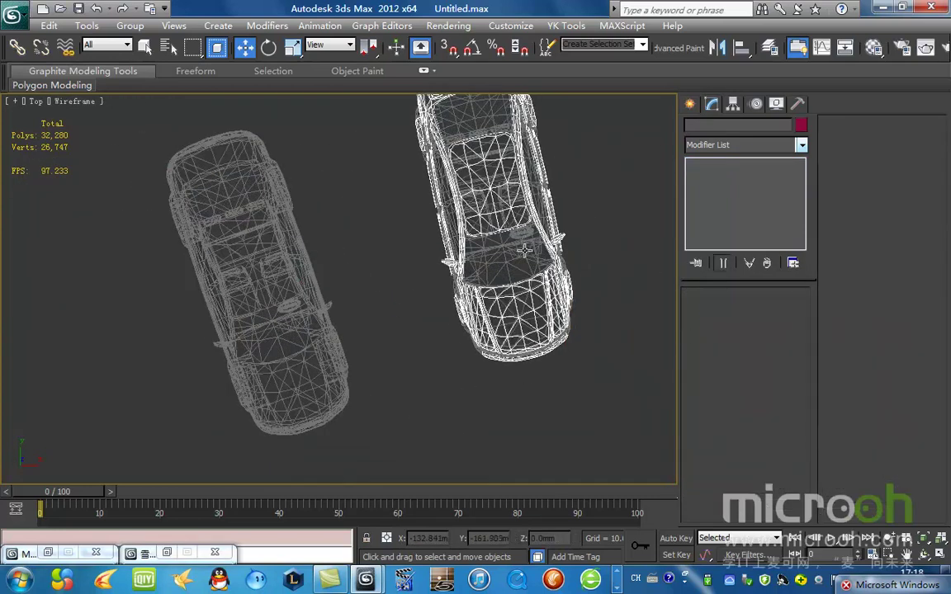
- Clone the snow mesh from the snow-covered car onto the neighbouring light grey car
click(523, 320)
mouse_move(512, 192)
shift+mouse_down()
mouse_move(256, 269)
mouse_move(273, 274)
shift+mouse_up()
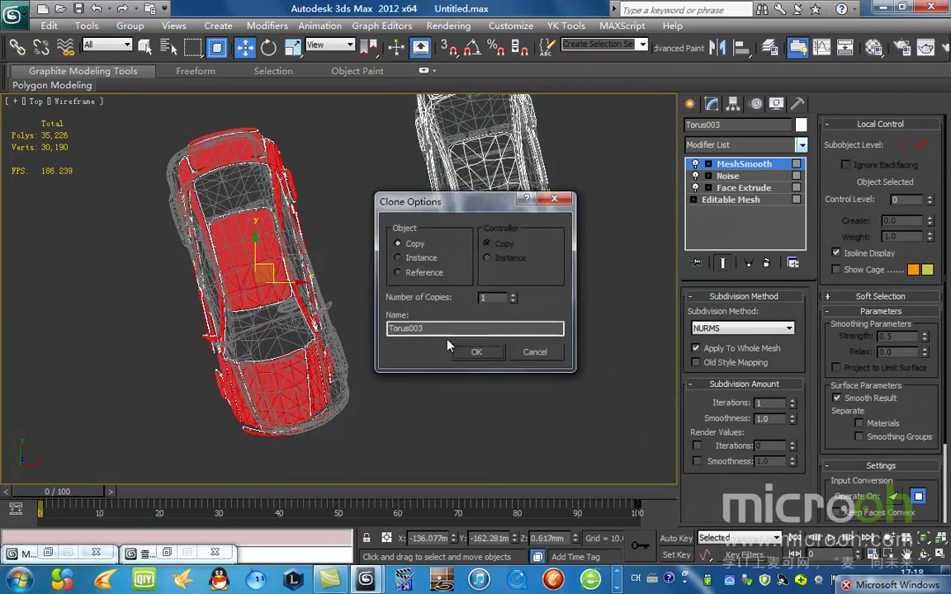
click(478, 351)
- Rotate the cloned snow and nudge it to match the grey car's outline
middle_drag(285, 265, 339, 270)
key(e)
drag(347, 265, 329, 277)
key(w)
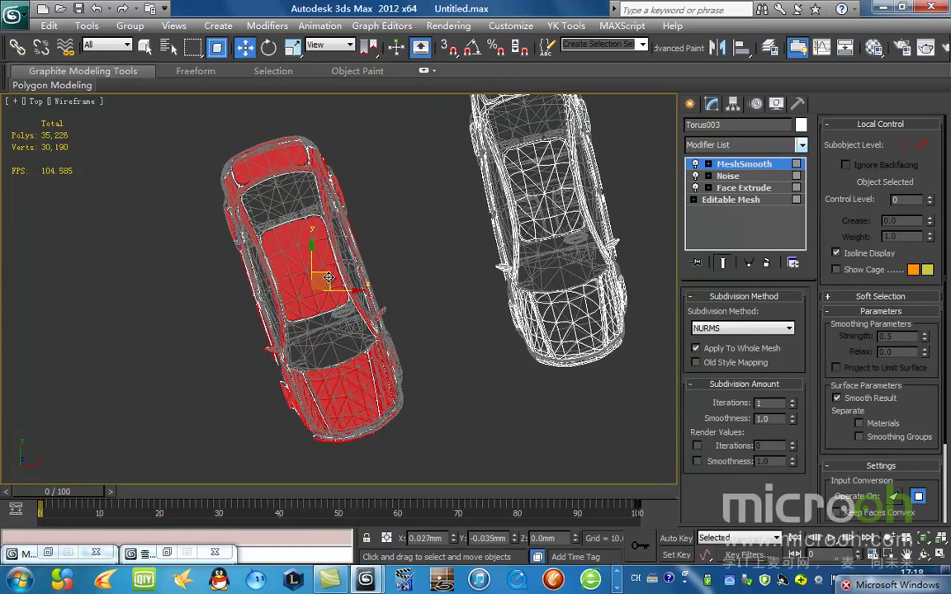
- Shade the view and raise the cloned snow over the grey car's body to a Z position of 0.678 mm
scroll(338, 282, down, 2)
alt+middle_drag(358, 363, 366, 320)
key(F3)
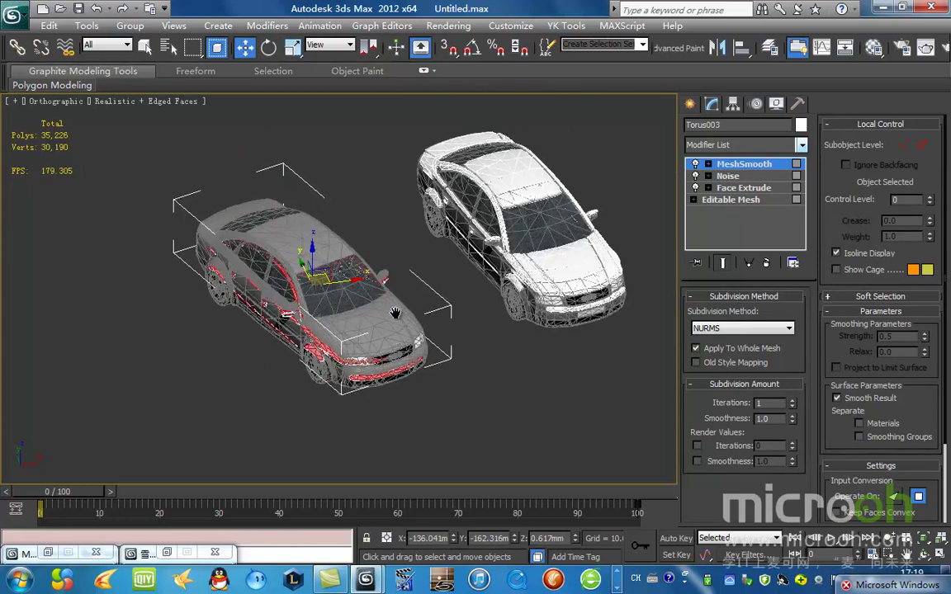
scroll(329, 313, up, 4)
drag(293, 238, 303, 227)
mouse_move(343, 272)
alt+middle_down()
mouse_move(356, 312)
mouse_move(328, 279)
alt+middle_up()
drag(330, 266, 335, 265)
alt+middle_drag(363, 328, 413, 339)
scroll(413, 339, up, 4)
mouse_move(576, 540)
mouse_down()
mouse_move(583, 513)
mouse_move(575, 548)
mouse_up()
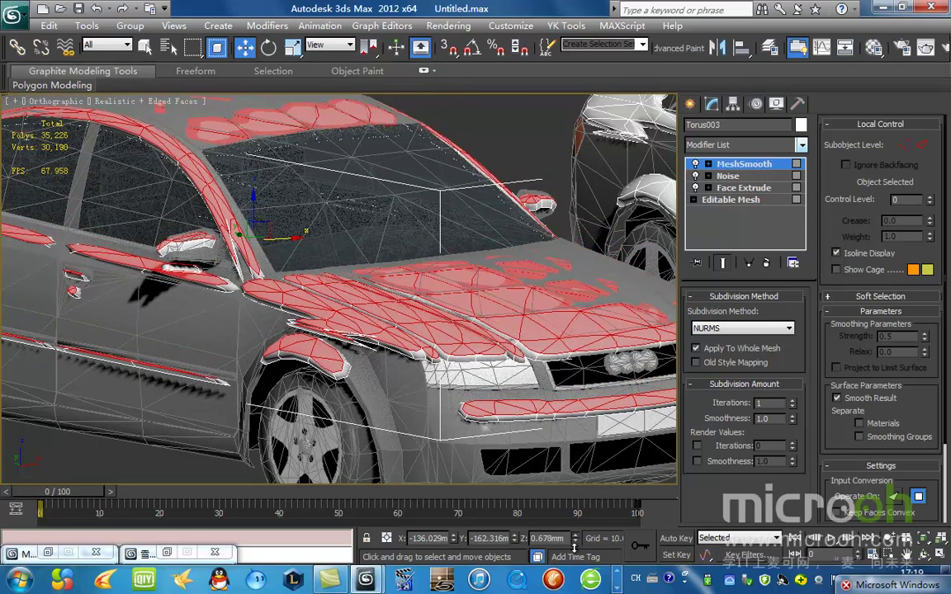
- Nudge the grey car's snow about 0.009 mm in X and 0.006 mm in Y in a top wireframe view
scroll(350, 332, down, 4)
alt+middle_drag(348, 331, 333, 356)
scroll(321, 348, down, 3)
key(t)
scroll(365, 412, up, 6)
key(F3)
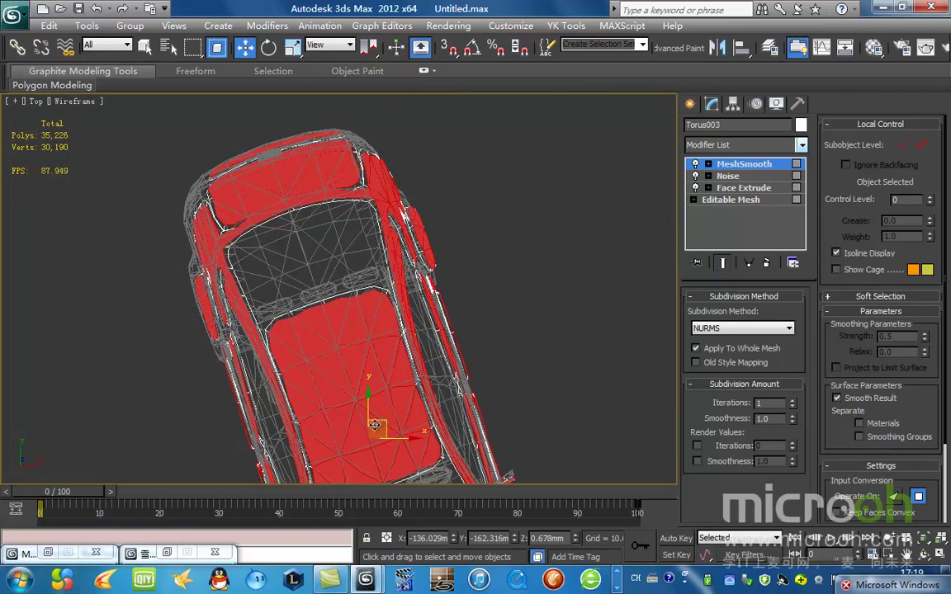
mouse_move(383, 422)
mouse_down()
mouse_move(391, 433)
mouse_move(384, 422)
mouse_up()
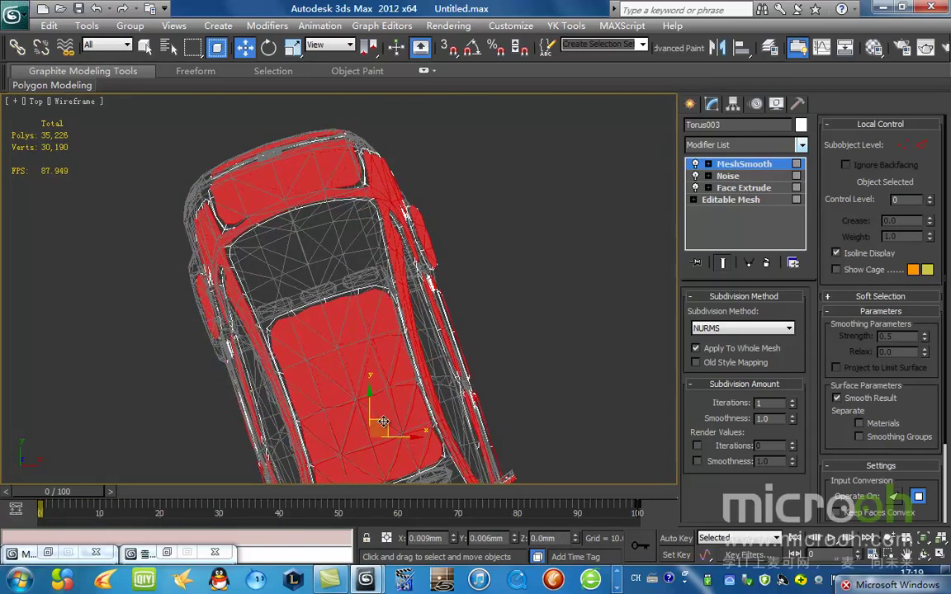
- Deselect the snow, turn off edged faces and examine the shaded snow on both cars
scroll(384, 422, down, 4)
alt+middle_drag(412, 413, 445, 360)
key(F3)
scroll(443, 361, up, 5)
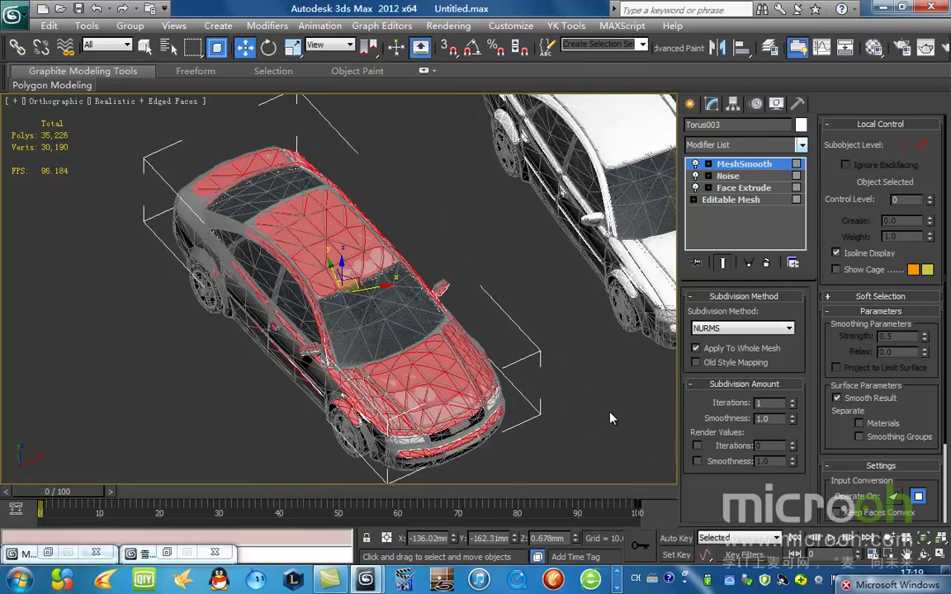
click(556, 415)
key(F4)
scroll(544, 414, down, 5)
alt+middle_drag(355, 350, 349, 270)
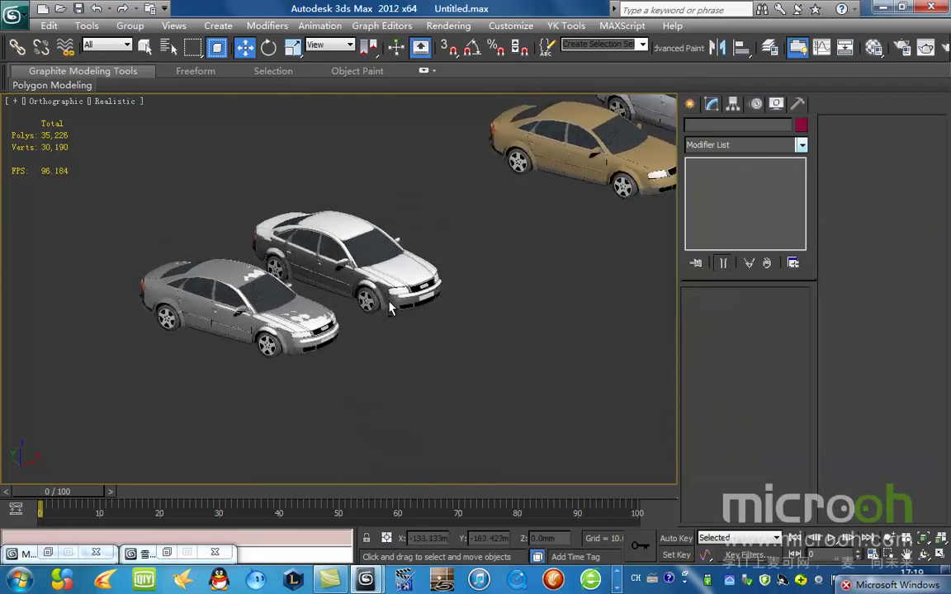
scroll(456, 240, up, 6)
scroll(457, 240, down, 6)
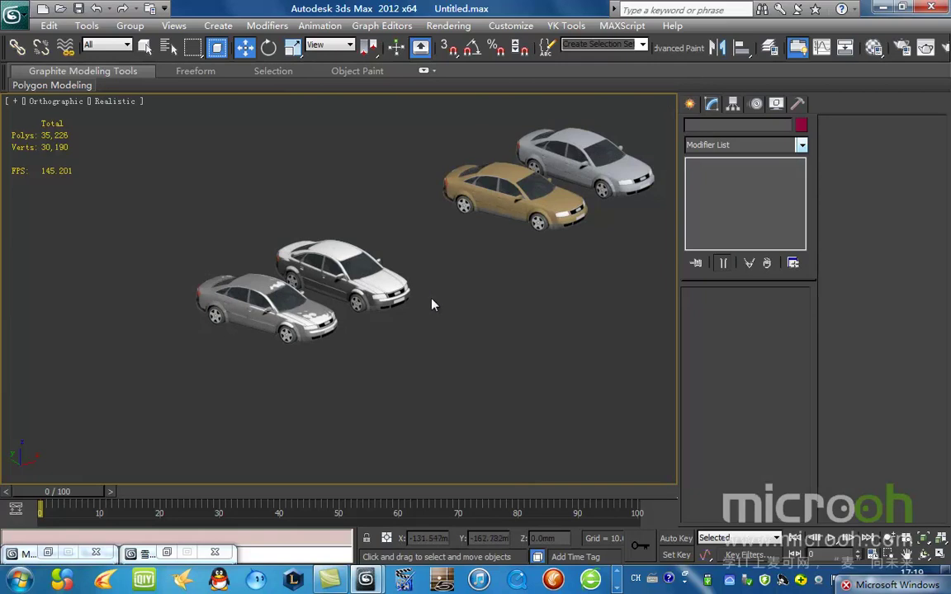
- Clone the snow mesh from the fully covered car toward the tan car
scroll(321, 299, down, 2)
key(t)
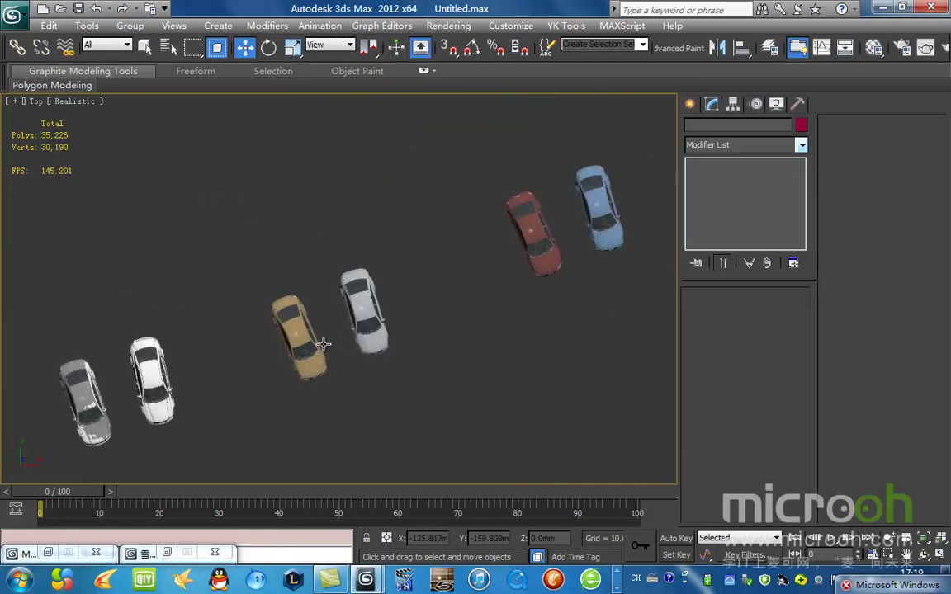
scroll(406, 316, up, 5)
click(139, 302)
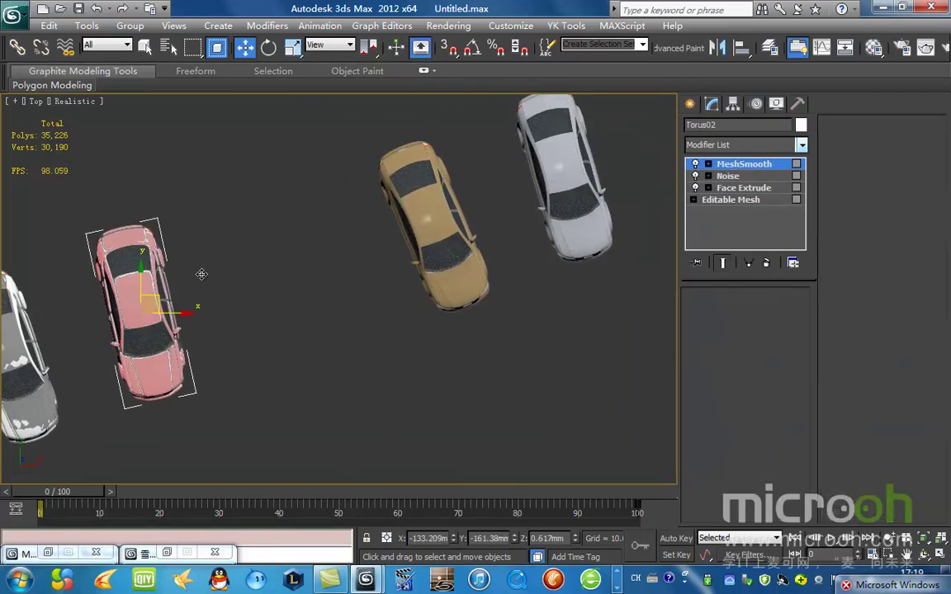
shift+drag(155, 302, 399, 170)
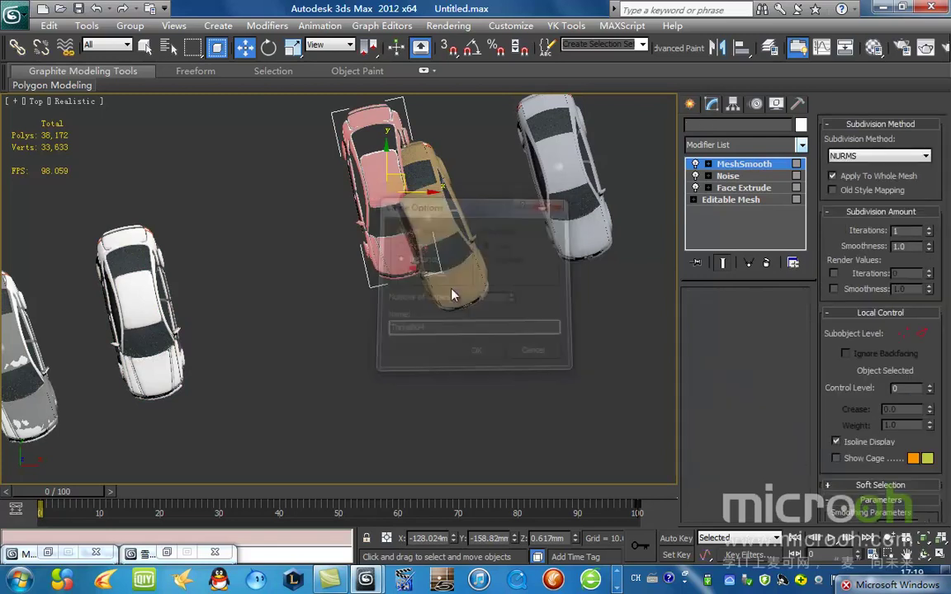
click(476, 352)
- Convert the newly cloned snow to an editable mesh
right_click(412, 165)
mouse_move(545, 305)
click(588, 305)
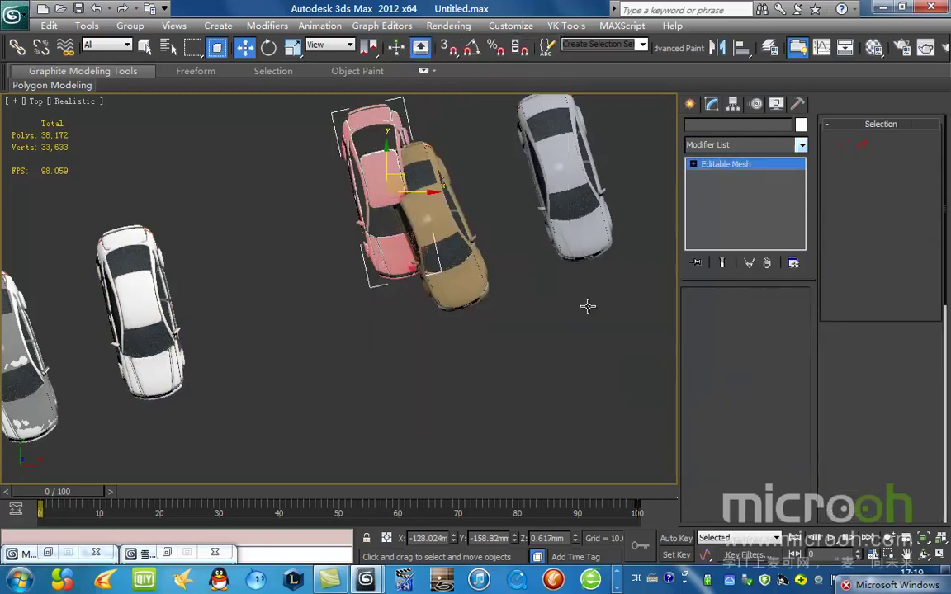
- Move the converted snow onto the tan car
scroll(427, 301, up, 5)
mouse_move(388, 170)
mouse_down()
mouse_move(531, 250)
mouse_move(482, 246)
mouse_up()
middle_drag(512, 279, 481, 291)
scroll(481, 291, down, 2)
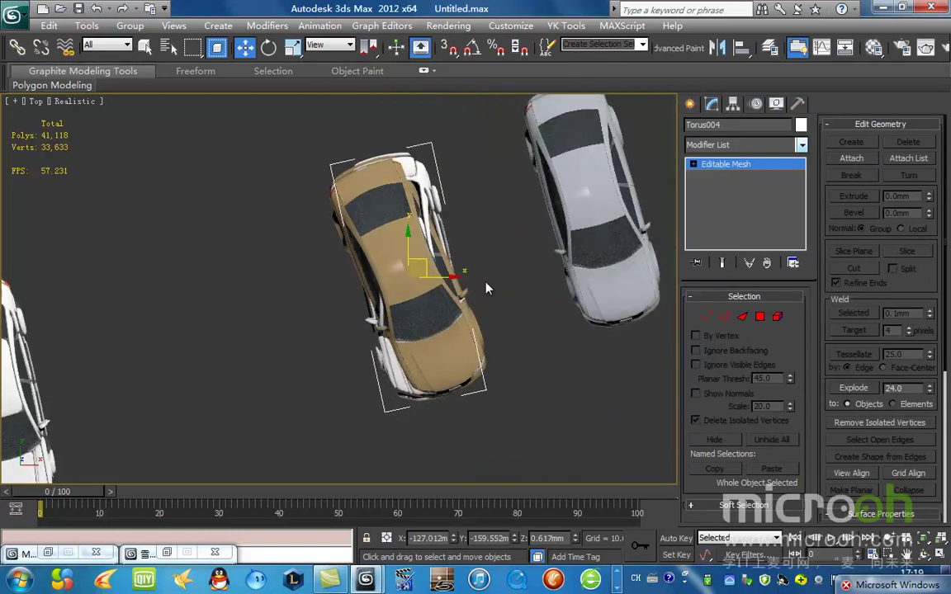
- Rotate the snow to the tan car's angle and raise it to a Z position of 0.688 mm
key(e)
drag(446, 246, 445, 206)
alt+middle_drag(445, 206, 460, 221)
key(w)
drag(410, 252, 415, 246)
- Try to nudge the snow along X over the tan car's roof
alt+middle_drag(450, 252, 386, 368)
scroll(471, 320, up, 5)
middle_drag(471, 319, 356, 312)
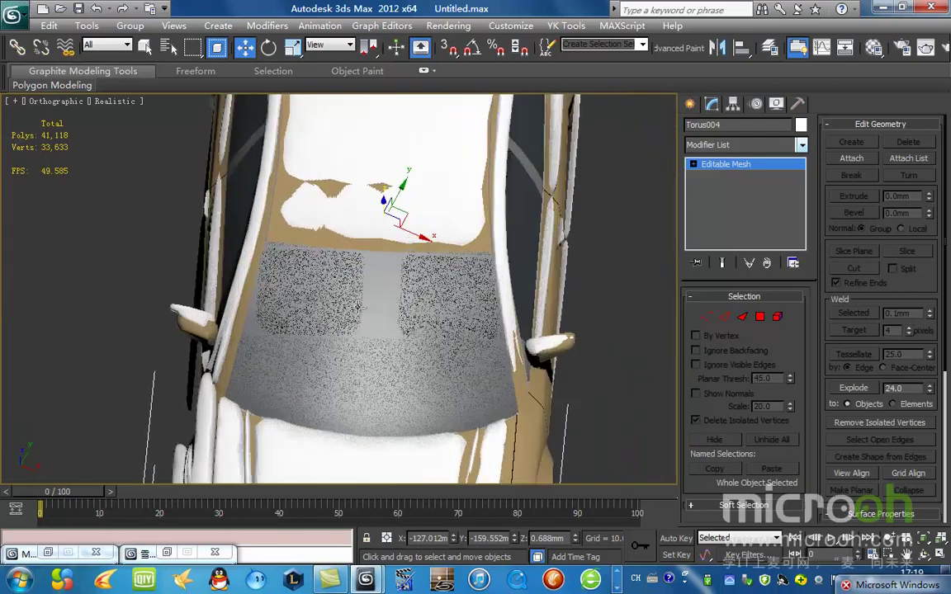
drag(414, 238, 411, 238)
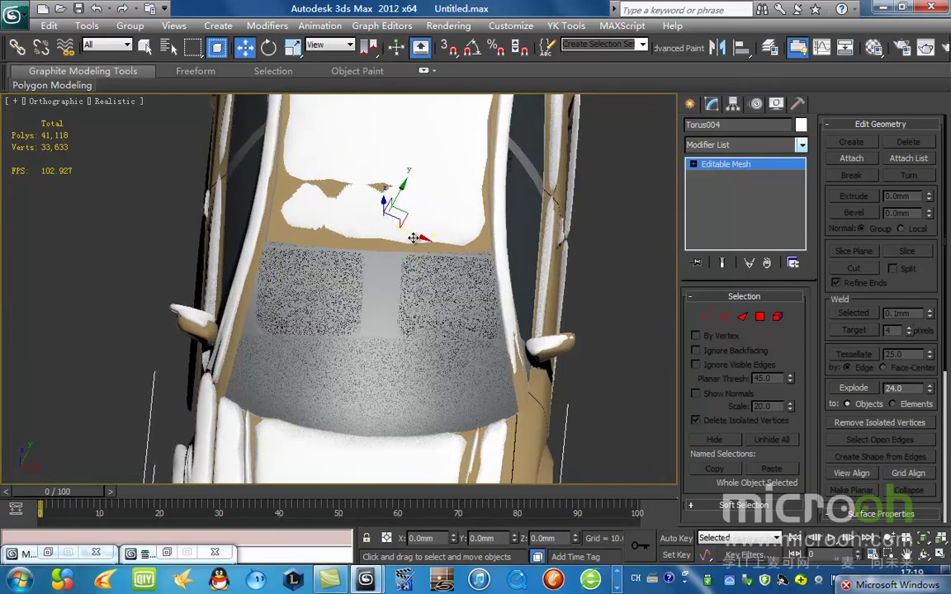
scroll(417, 253, down, 5)
key(ctrl+z)
- Adjust the snow's position over the tan car and check its fit on the body
alt+middle_drag(416, 252, 546, 238)
scroll(411, 336, up, 5)
drag(381, 202, 400, 207)
scroll(413, 238, down, 5)
key(t)
scroll(420, 255, up, 5)
mouse_move(421, 220)
alt+middle_down()
mouse_move(485, 153)
mouse_move(509, 171)
mouse_move(407, 227)
alt+middle_up()
scroll(407, 227, down, 6)
- Clone the tan car's snow onto the neighbouring silver car
key(t)
key(z)
scroll(385, 266, down, 5)
scroll(385, 267, up, 2)
middle_drag(439, 324, 328, 337)
scroll(335, 350, down, 2)
scroll(373, 332, up, 3)
middle_drag(361, 297, 261, 317)
mouse_move(260, 310)
shift+mouse_down()
mouse_move(400, 272)
mouse_move(440, 311)
shift+mouse_up()
click(484, 361)
- Move and rotate the cloned snow to line up with the silver car's body
scroll(445, 338, up, 3)
scroll(429, 323, down, 2)
middle_drag(426, 321, 400, 355)
drag(424, 292, 425, 273)
middle_drag(435, 296, 424, 303)
key(e)
drag(429, 264, 433, 235)
key(w)
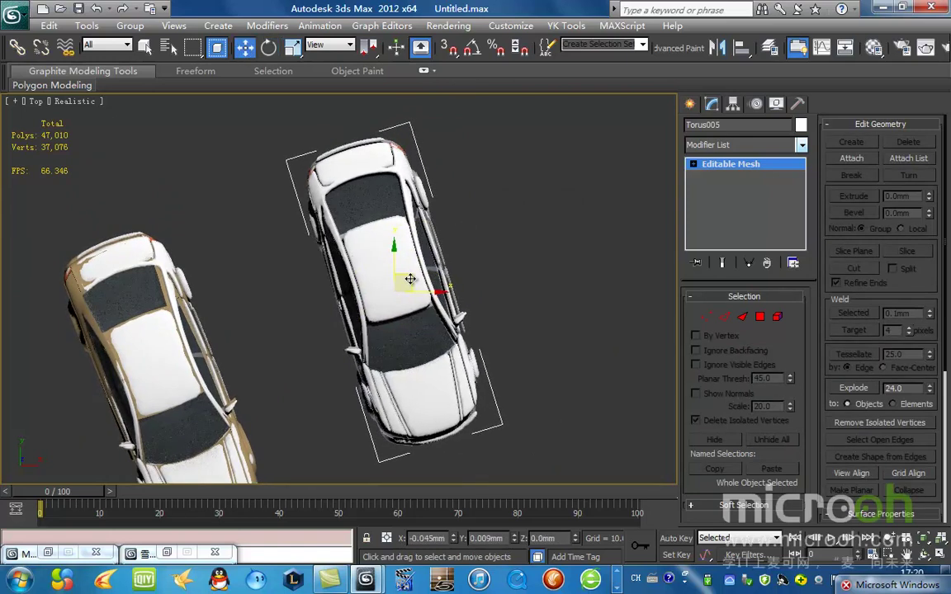
- Lower the silver car's snow to a Z position of 0.593 mm and check how it sits on the body
scroll(418, 312, down, 4)
alt+middle_drag(418, 312, 446, 256)
scroll(446, 257, up, 4)
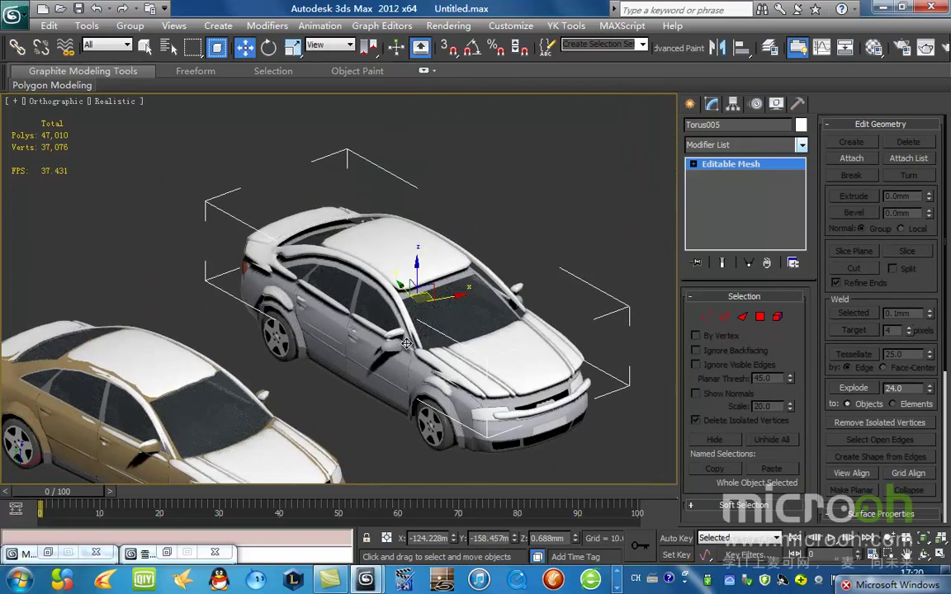
middle_drag(355, 284, 218, 233)
scroll(217, 234, up, 3)
drag(576, 541, 568, 558)
scroll(414, 289, down, 3)
alt+middle_drag(363, 280, 316, 353)
- Clone the silver car's snow as an instance toward the red car
scroll(330, 346, down, 4)
key(t)
scroll(334, 341, down, 4)
scroll(375, 342, up, 2)
middle_drag(413, 318, 279, 385)
scroll(279, 386, down, 4)
scroll(285, 364, up, 3)
shift+drag(268, 337, 420, 258)
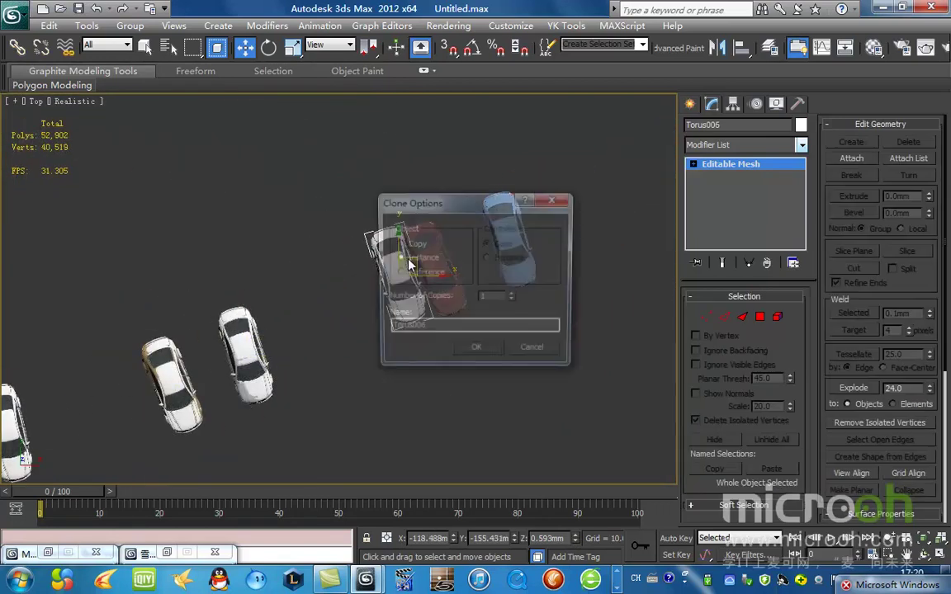
click(473, 356)
- Move the cloned snow onto the red car and rotate it to the car's angle
scroll(374, 273, up, 3)
middle_drag(375, 272, 254, 307)
scroll(323, 296, up, 4)
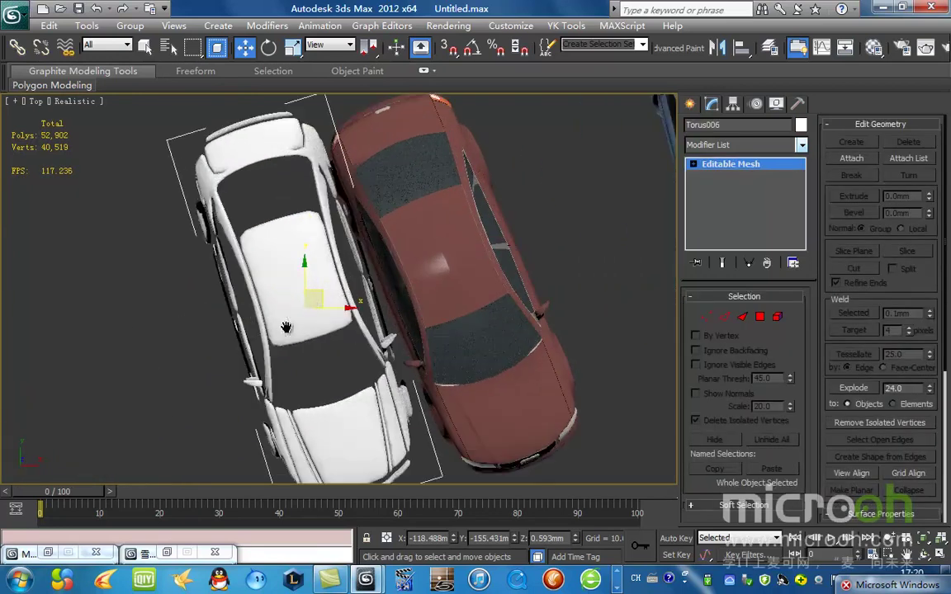
drag(317, 298, 464, 276)
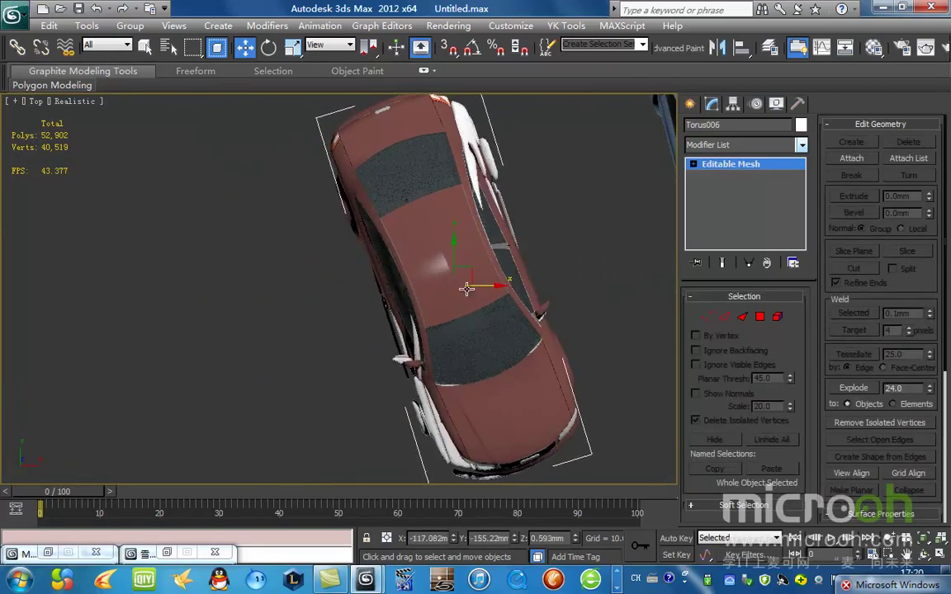
scroll(475, 314, down, 2)
middle_drag(479, 322, 452, 333)
key(e)
drag(430, 283, 433, 273)
key(w)
- Raise the red car's snow to a Z position of 0.682 mm and check its coverage from above
alt+middle_drag(415, 311, 464, 216)
scroll(462, 223, up, 4)
drag(575, 540, 583, 518)
scroll(514, 364, down, 5)
alt+middle_drag(514, 364, 327, 400)
scroll(396, 371, up, 5)
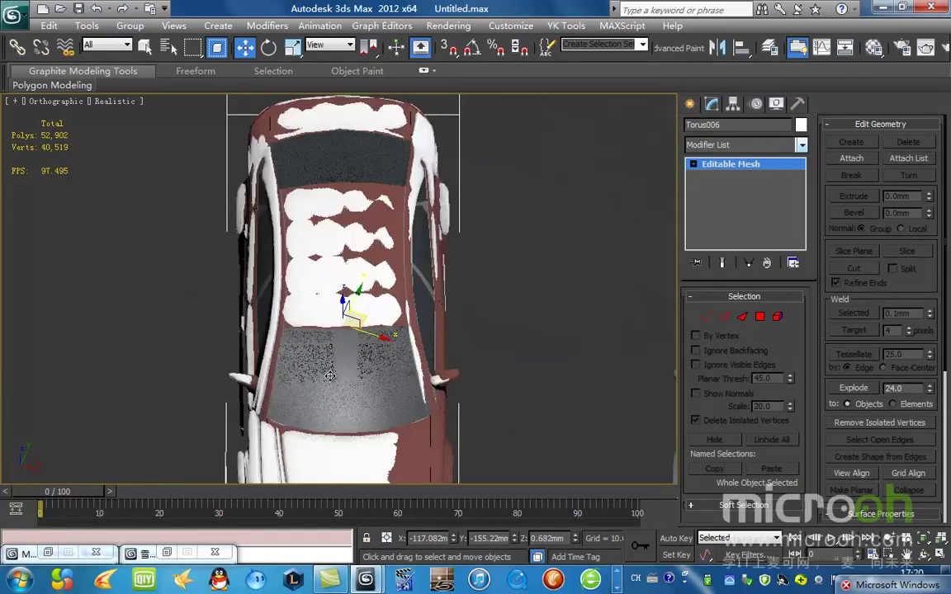
- Clone the red car's snow onto the blue car
scroll(387, 338, down, 5)
key(t)
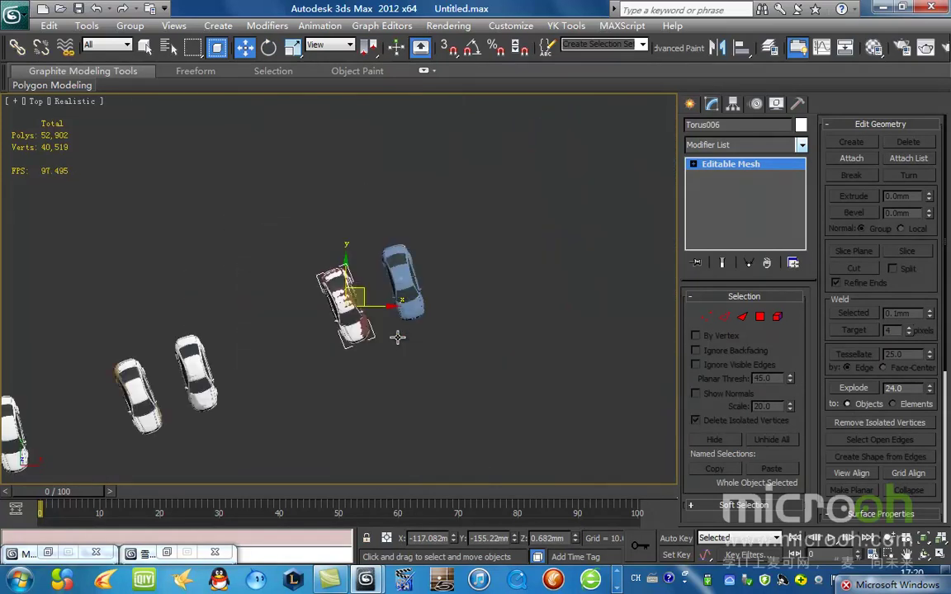
scroll(523, 343, up, 6)
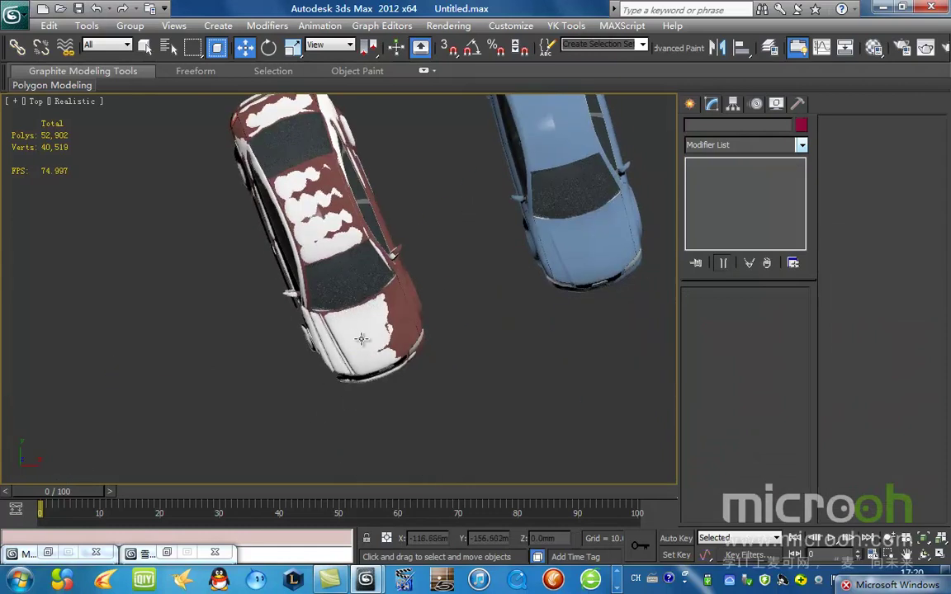
middle_drag(388, 330, 305, 396)
shift+drag(274, 300, 498, 226)
click(485, 355)
- Rotate the cloned snow to match the blue car and adjust its height over the body
middle_drag(512, 248, 469, 310)
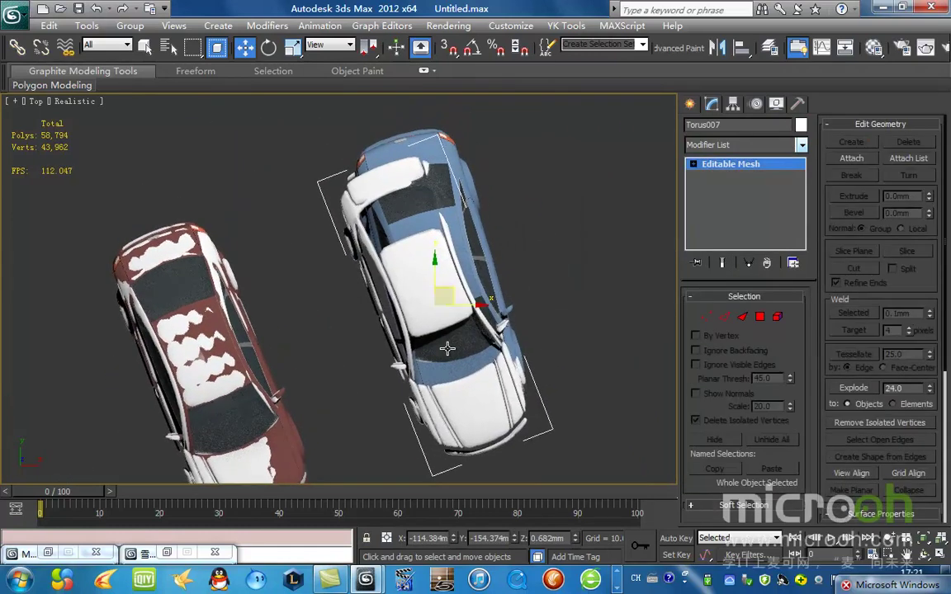
key(e)
mouse_move(476, 273)
mouse_down()
mouse_move(469, 290)
mouse_move(459, 271)
mouse_up()
key(w)
alt+middle_drag(448, 323, 445, 362)
scroll(532, 314, up, 5)
drag(576, 539, 570, 555)
scroll(420, 276, down, 10)
- Select all objects in a top wireframe view to check the whole row of cars, and clear the selection
click(464, 216)
scroll(448, 223, down, 3)
key(t)
scroll(453, 297, down, 5)
key(ctrl+a)
key(F3)
scroll(495, 355, up, 5)
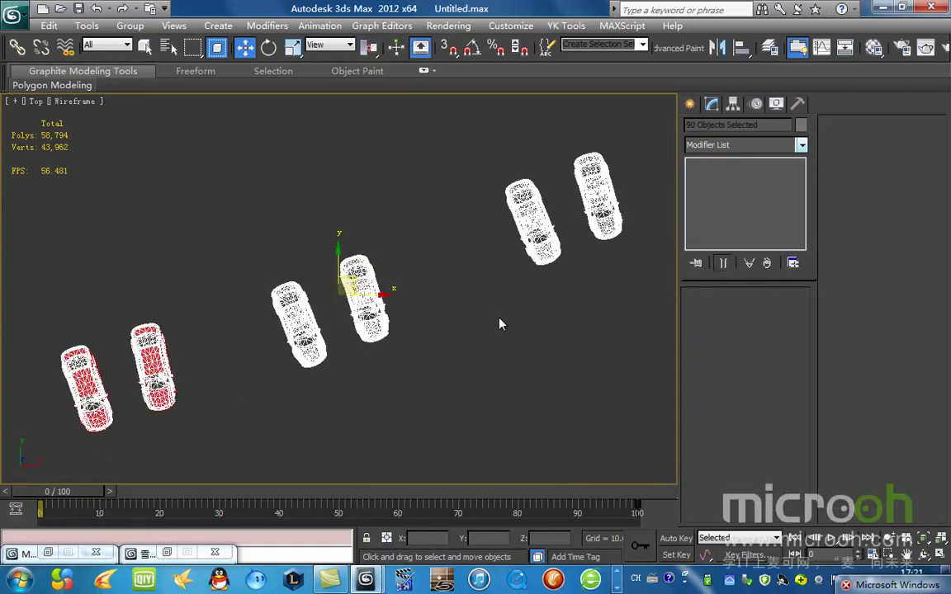
alt+middle_drag(427, 395, 424, 373)
click(424, 373)
- Convert the snow on the fully covered car to an editable mesh, and select the grey car's snow
middle_drag(179, 367, 453, 312)
scroll(454, 312, up, 5)
click(510, 283)
right_click(510, 282)
mouse_move(660, 383)
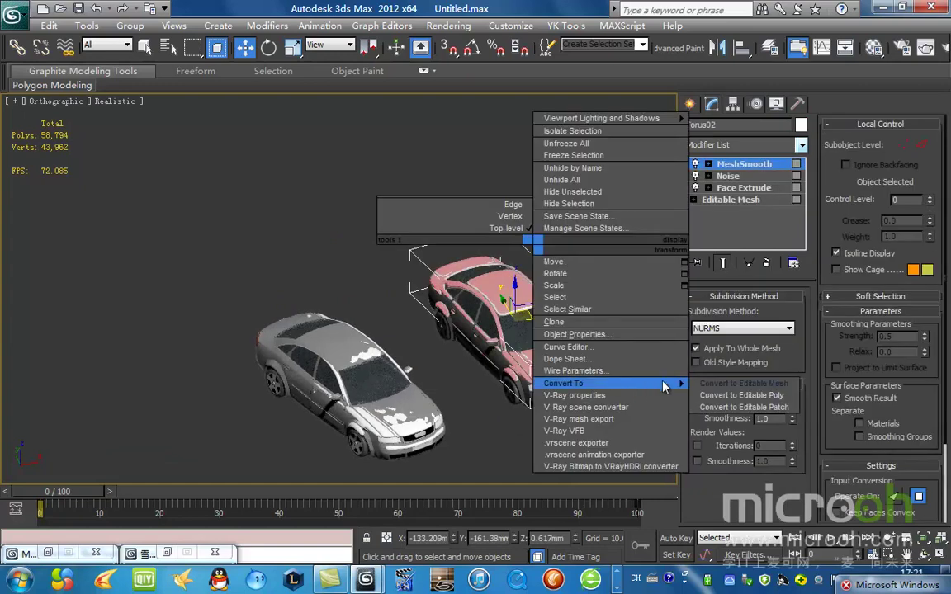
click(727, 386)
click(532, 427)
click(404, 428)
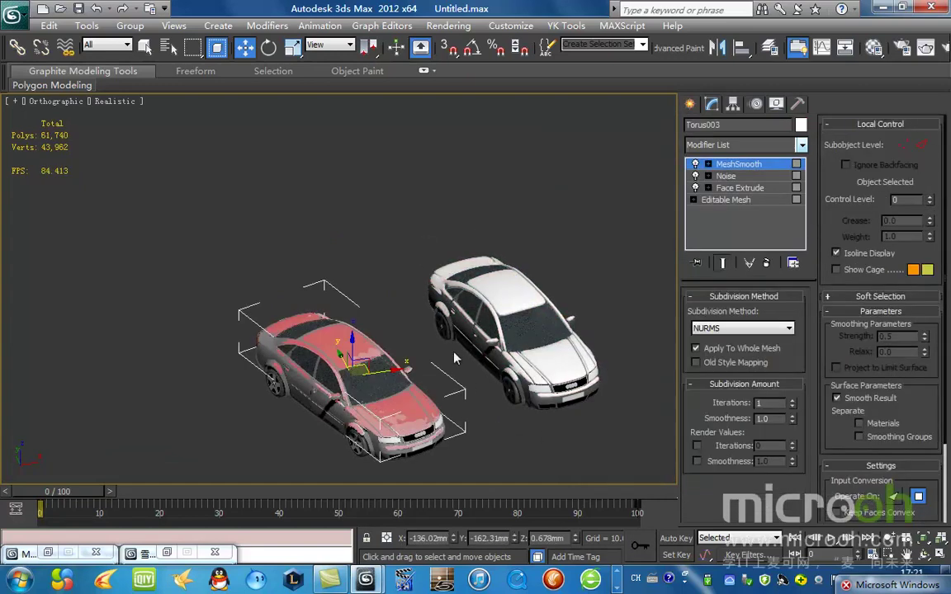
- Convert the grey car's snow to an editable mesh and clear the selection
right_click(465, 385)
mouse_move(609, 448)
click(661, 447)
click(316, 261)
- Select the grey car's snow and raise it over the body to a Z position of 0.683 mm
scroll(347, 330, up, 2)
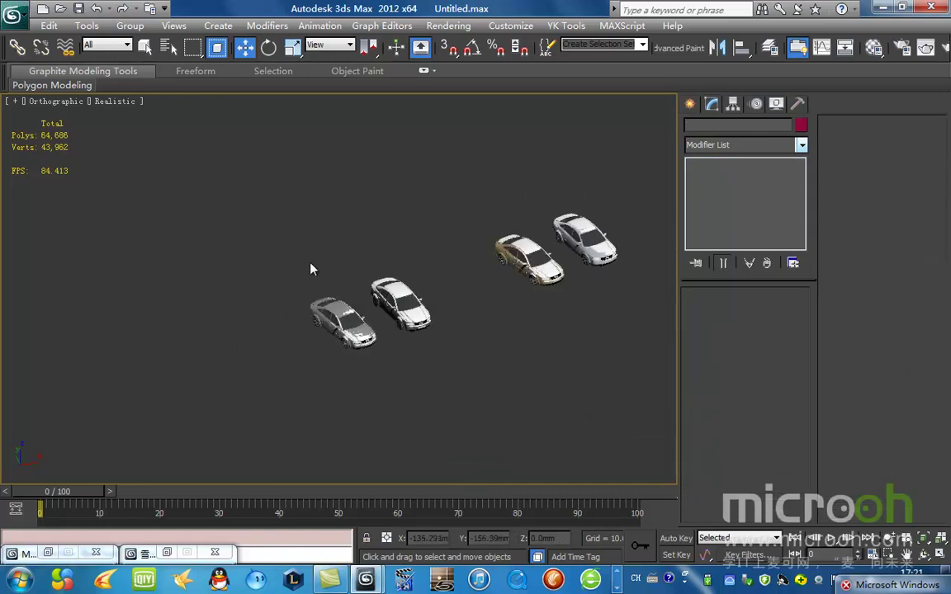
middle_drag(445, 407, 369, 212)
scroll(353, 307, up, 2)
click(353, 310)
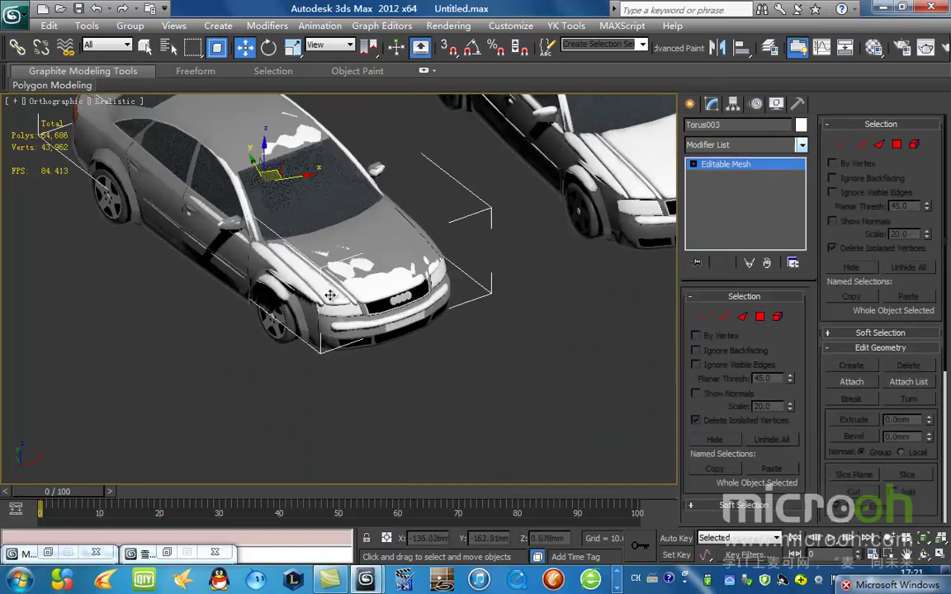
click(576, 536)
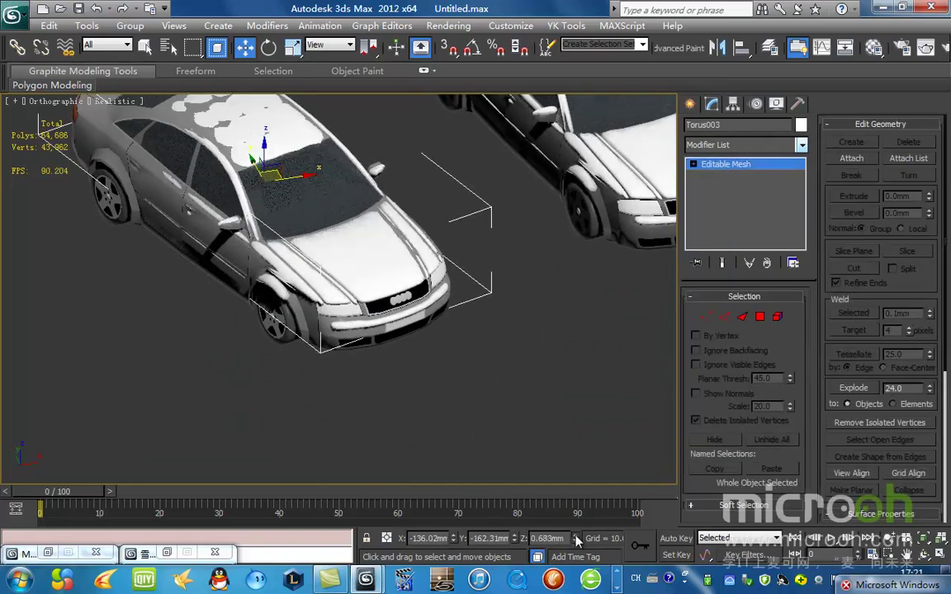
drag(576, 541, 576, 539)
- Select all six cars with their snow in the top view and fit them in the viewport
scroll(299, 221, down, 3)
alt+middle_drag(417, 252, 174, 265)
scroll(422, 255, down, 1)
scroll(485, 270, down, 3)
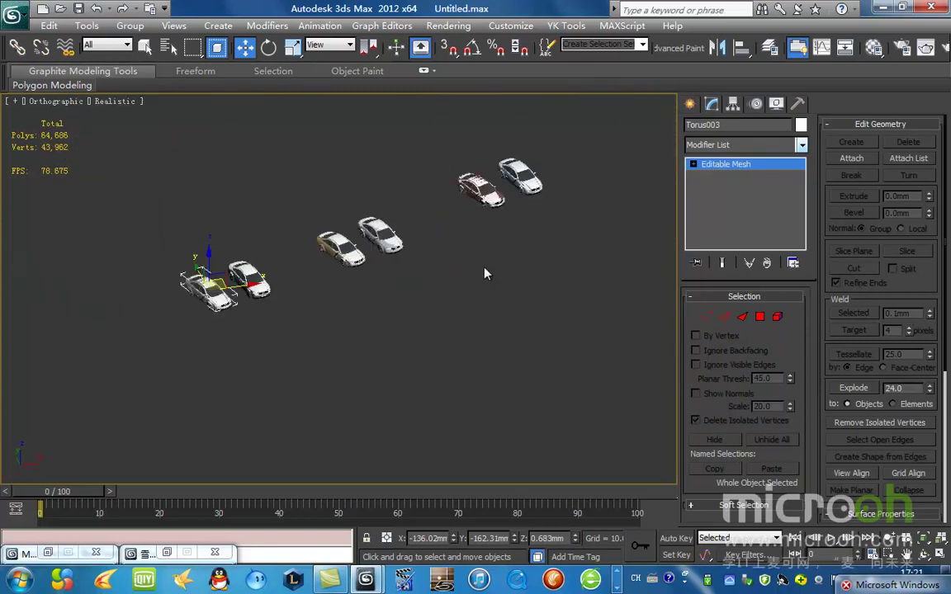
key(t)
scroll(401, 316, down, 6)
scroll(402, 316, down, 5)
drag(214, 130, 800, 459)
key(z)
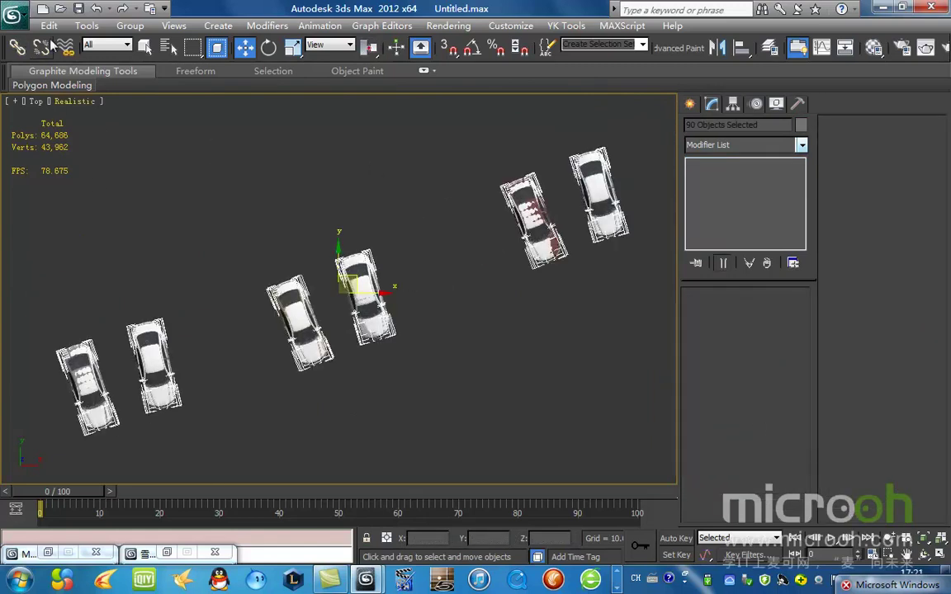
- Set the display units to Meters and the system unit scale to 1 unit = 1.0 Meters
click(15, 15)
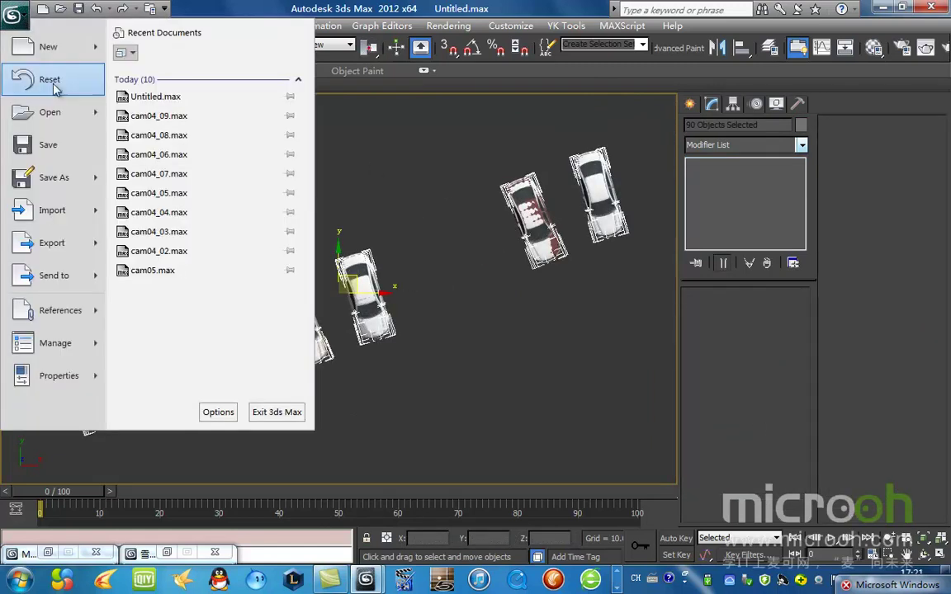
click(511, 25)
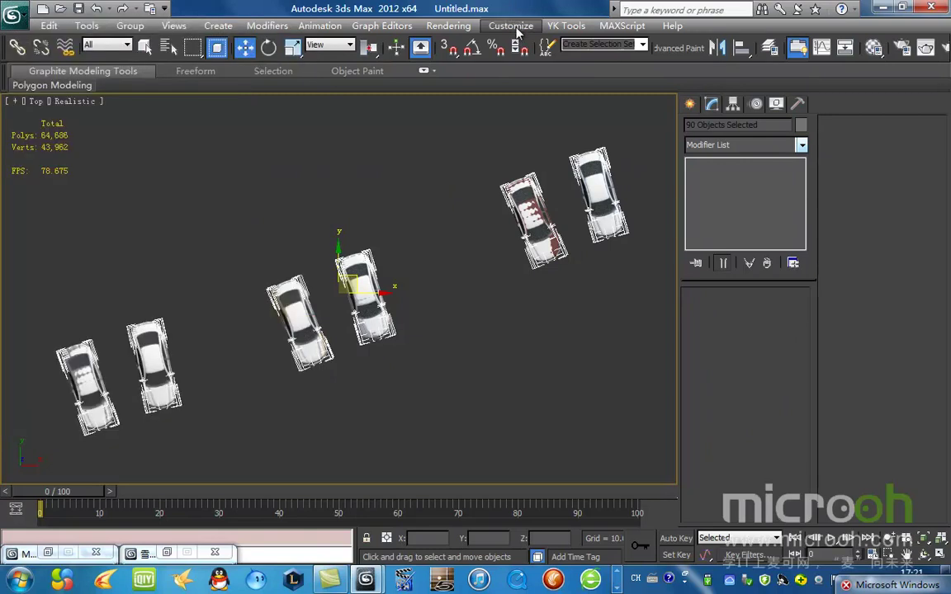
click(503, 220)
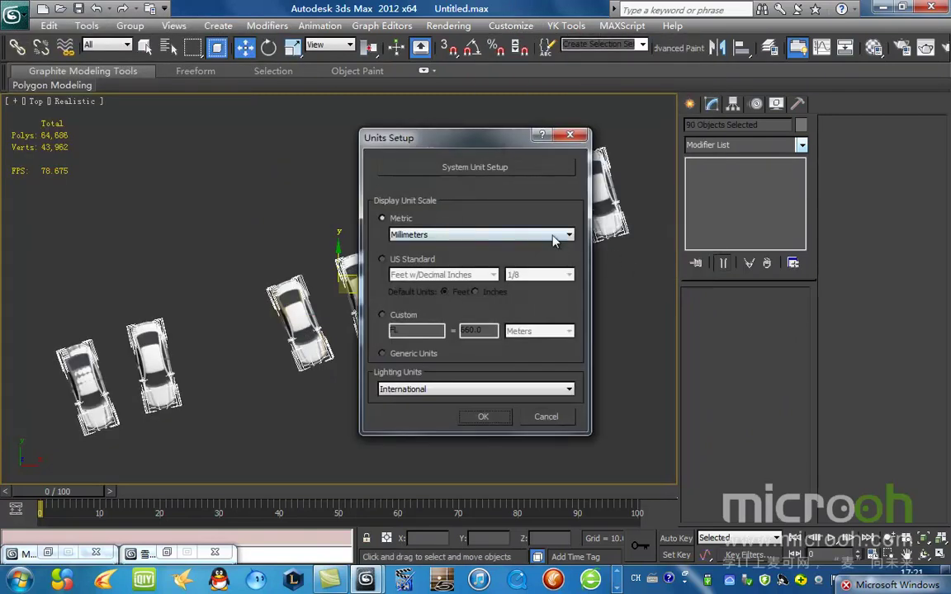
click(560, 238)
click(425, 266)
click(474, 167)
click(552, 238)
click(523, 300)
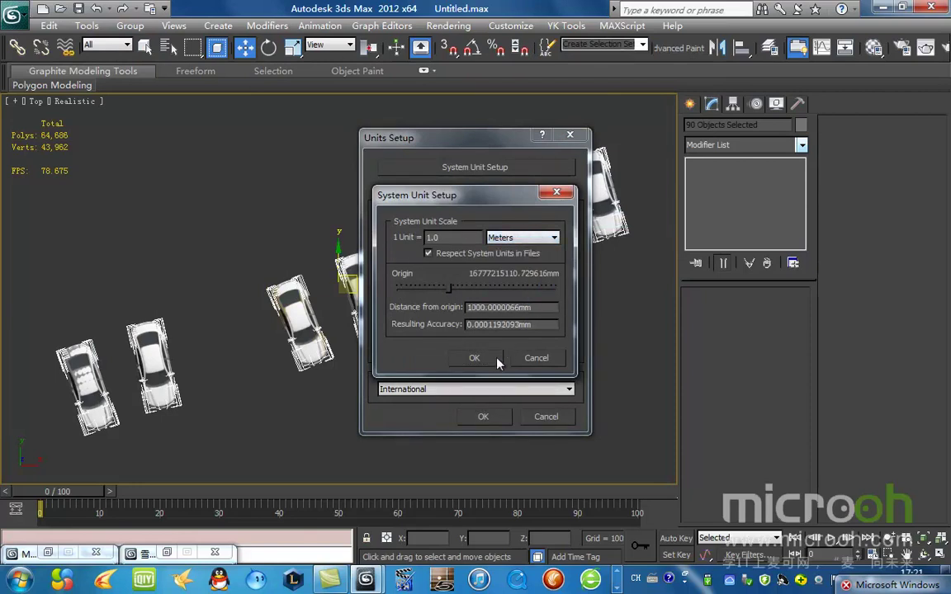
click(486, 365)
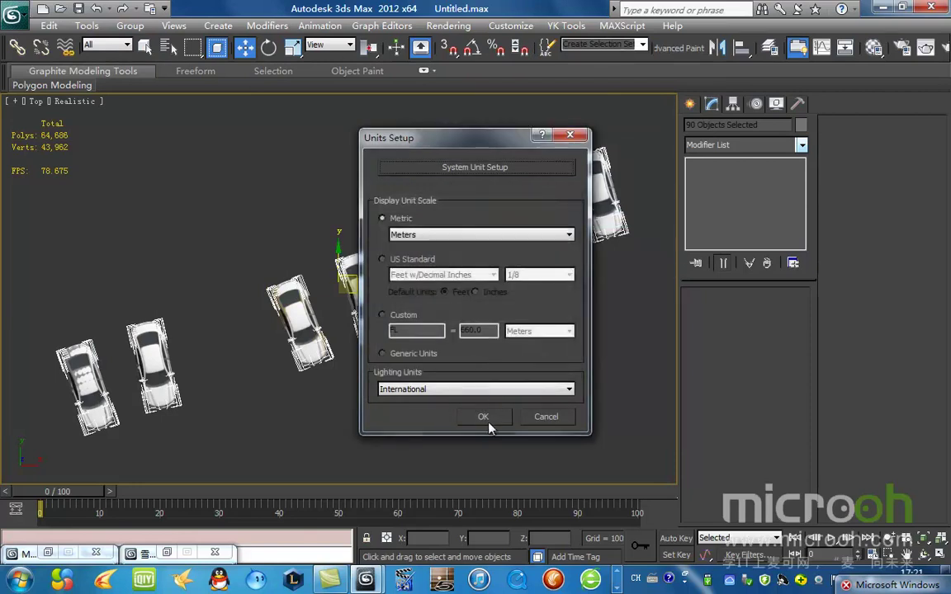
click(484, 417)
- Check the display and system unit settings in the units setup
click(511, 26)
click(534, 221)
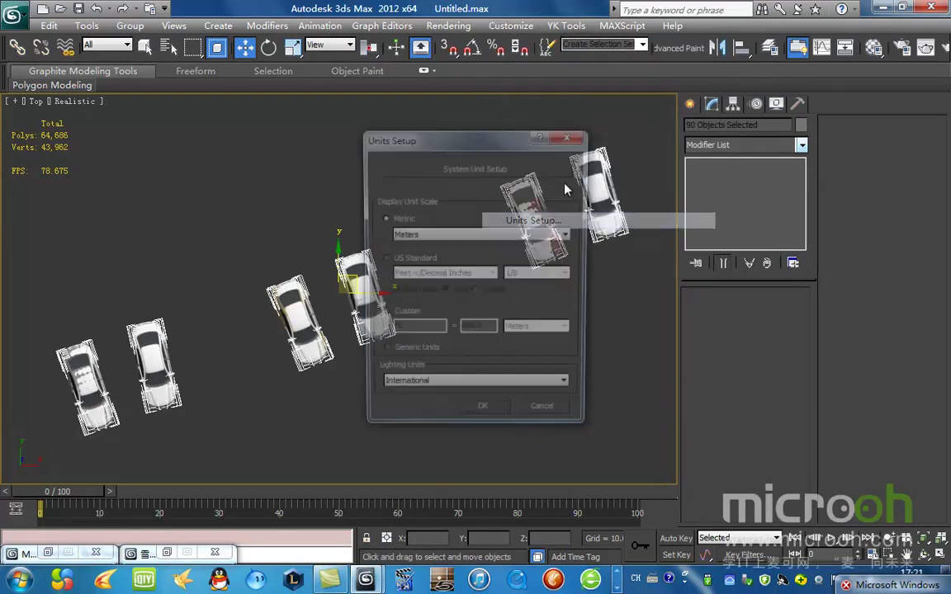
click(475, 166)
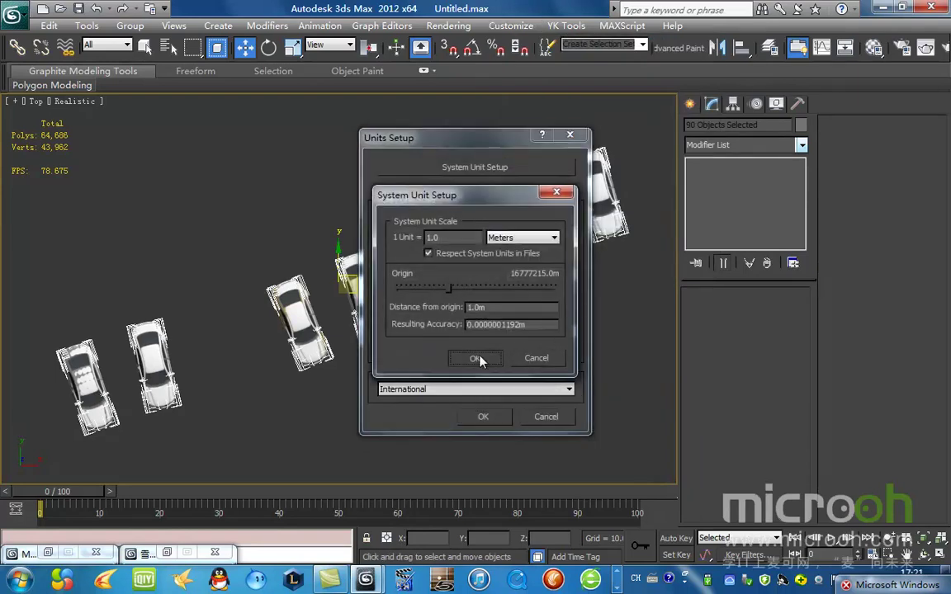
click(476, 358)
click(483, 417)
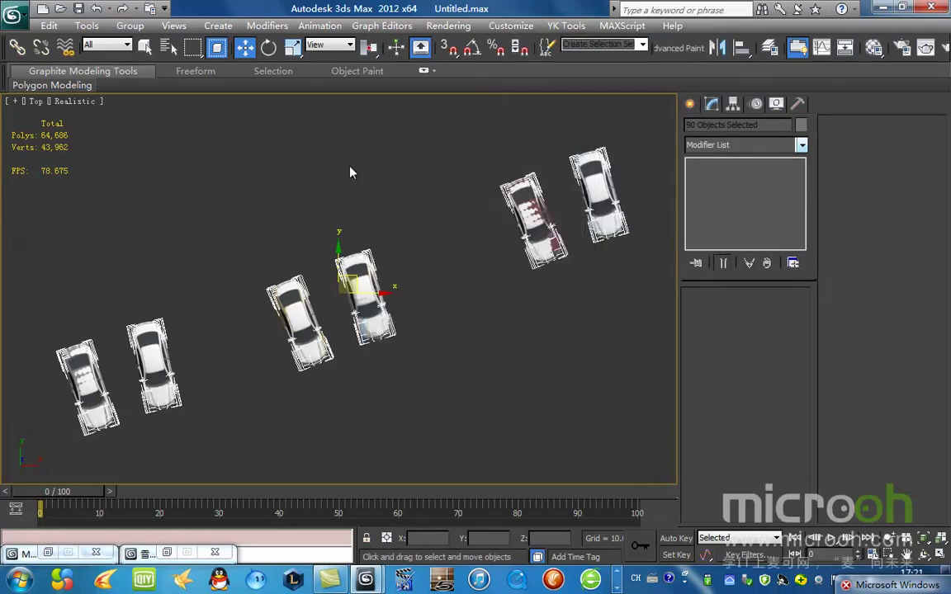
- Group all the selected cars and snow under the name che1
click(13, 16)
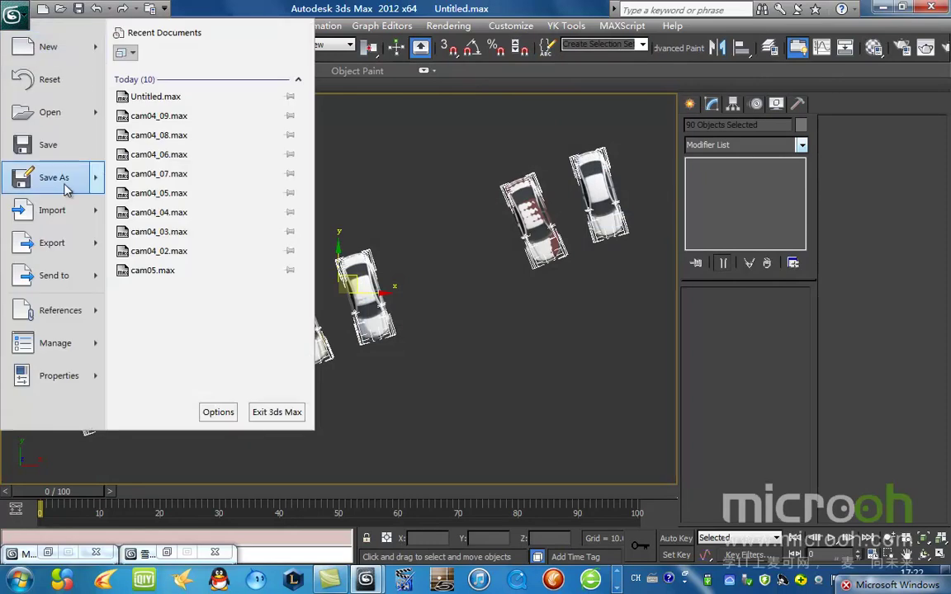
click(228, 4)
click(129, 26)
click(136, 40)
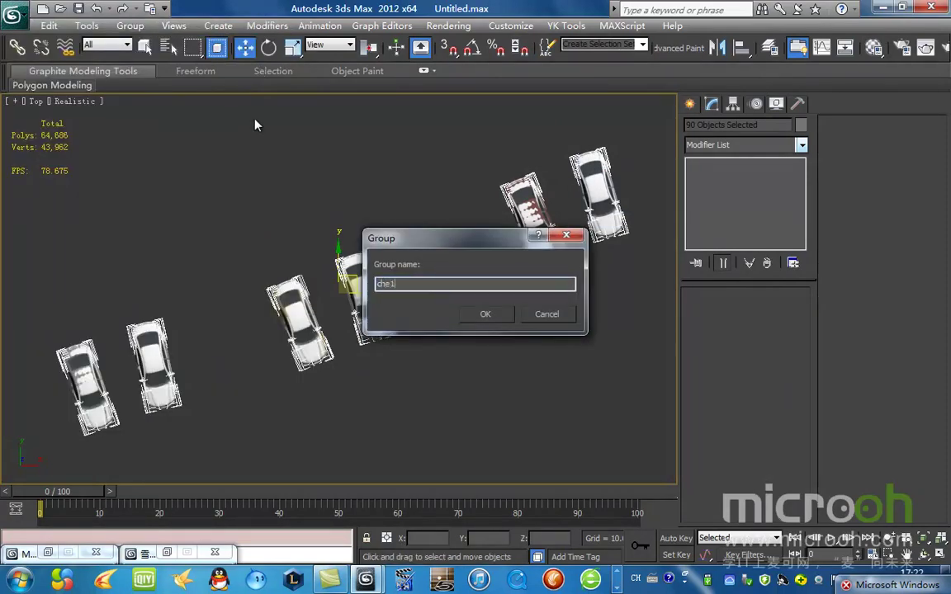
click(484, 315)
- Save the scene to the desktop as a new 3ds Max file named car
click(14, 14)
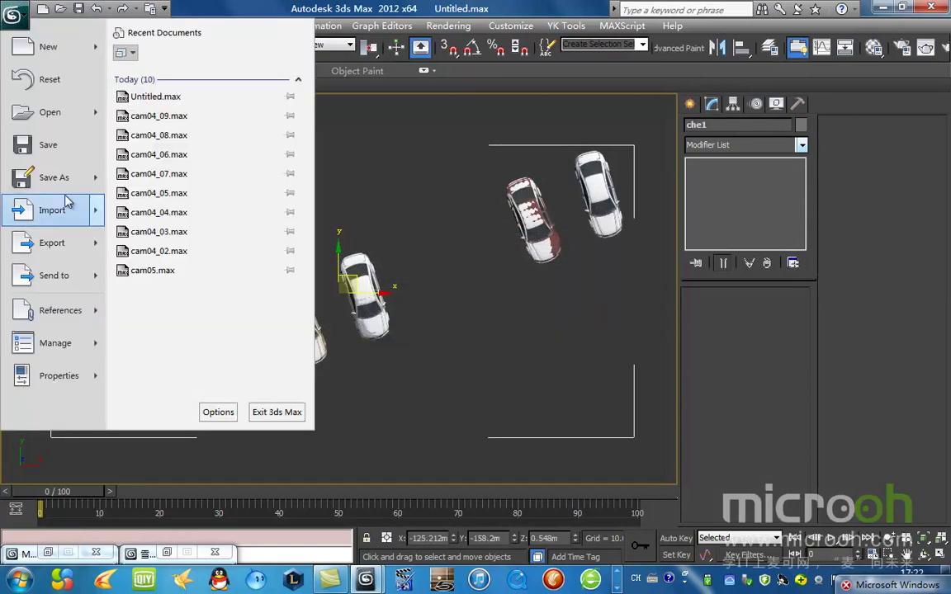
click(69, 181)
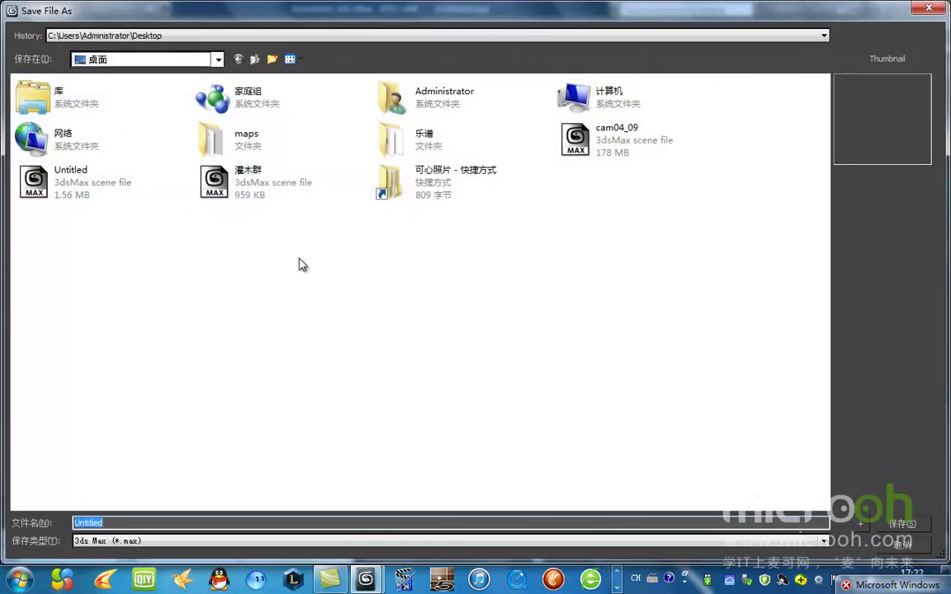
click(79, 189)
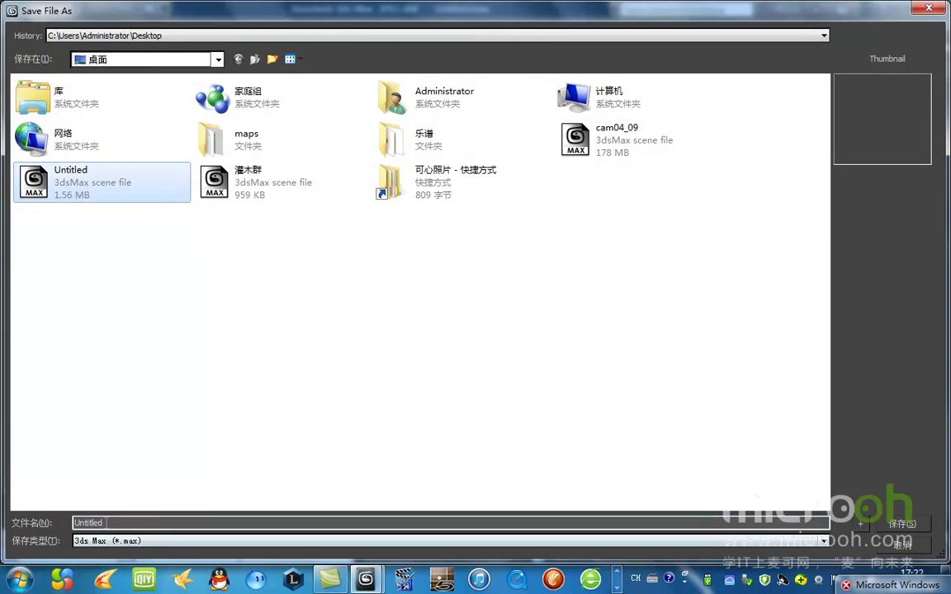
text(car)
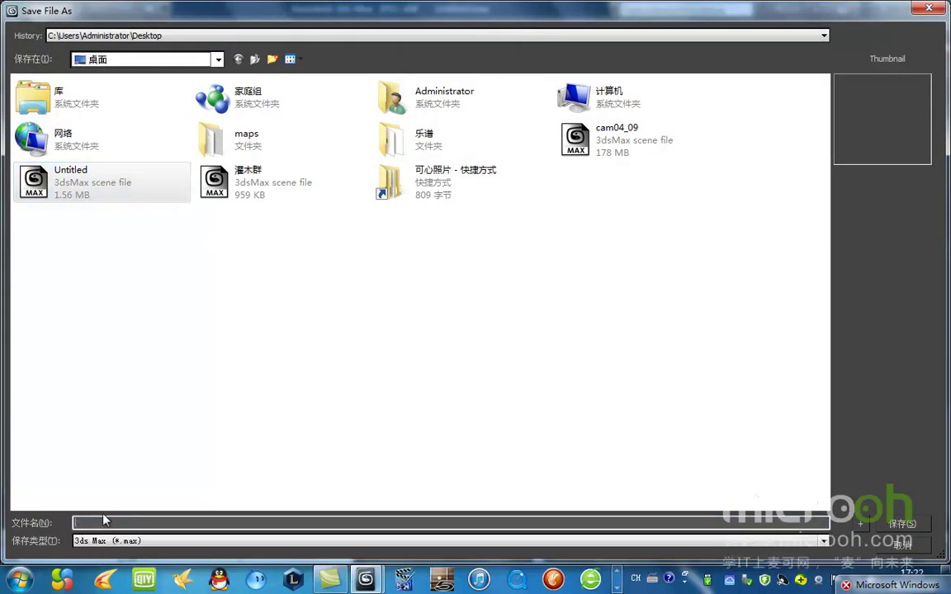
click(904, 525)
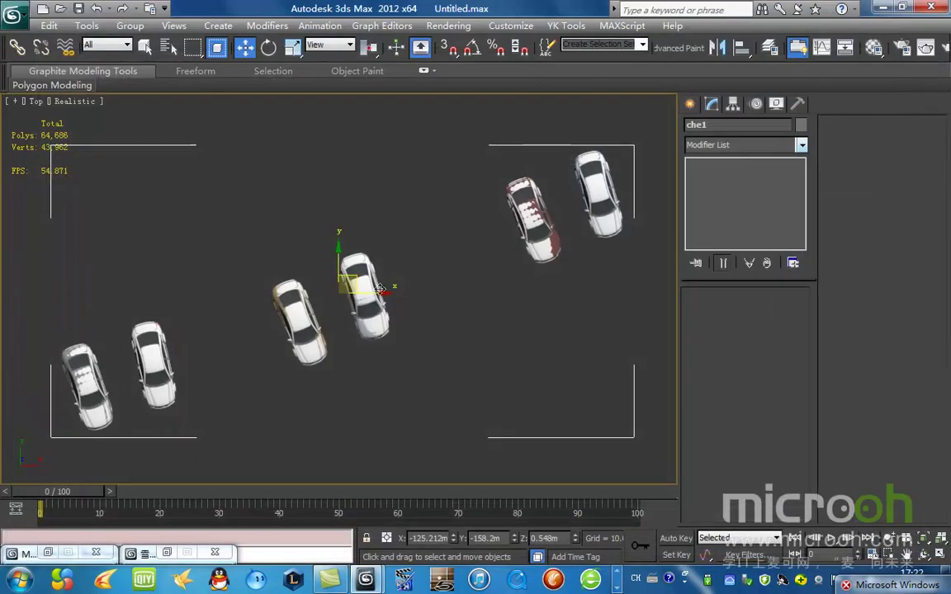
- Check the desktop for the saved file, and close the 3ds Max session holding Untitled.max
click(881, 8)
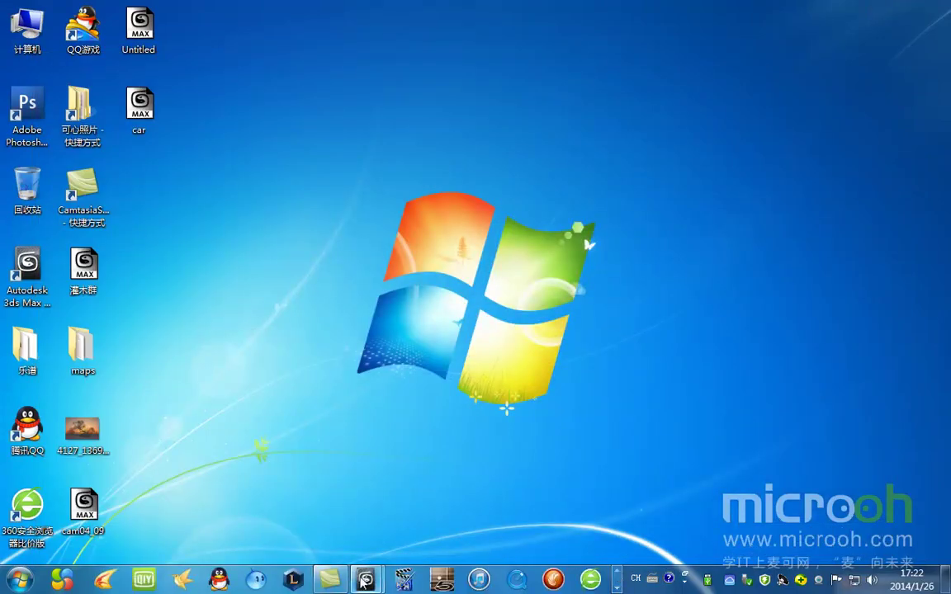
mouse_move(357, 583)
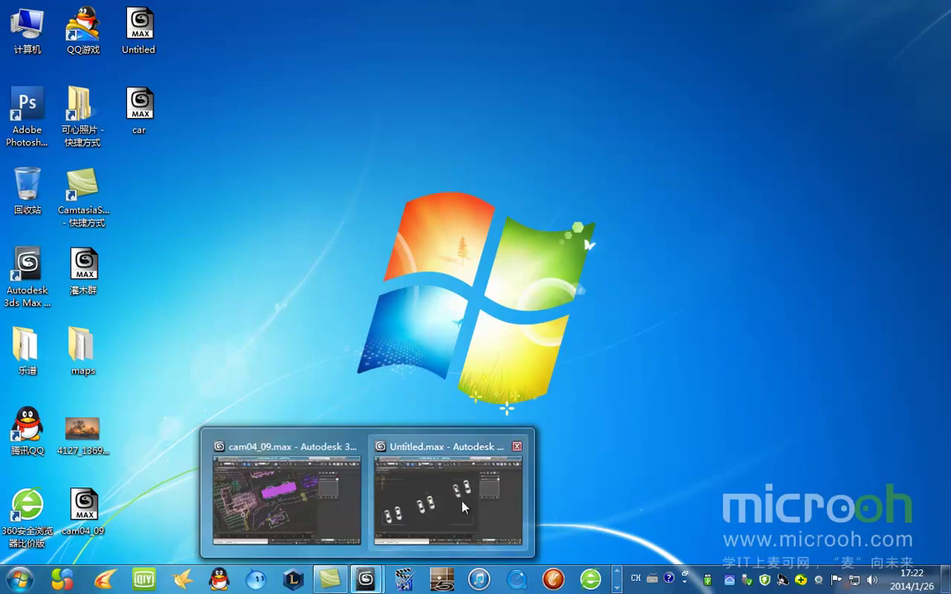
click(437, 443)
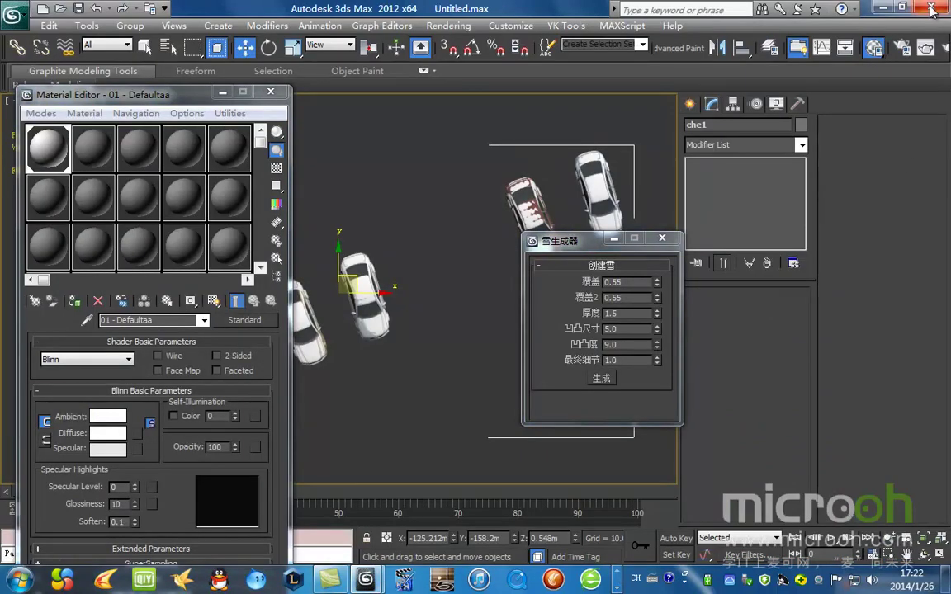
click(931, 9)
click(488, 344)
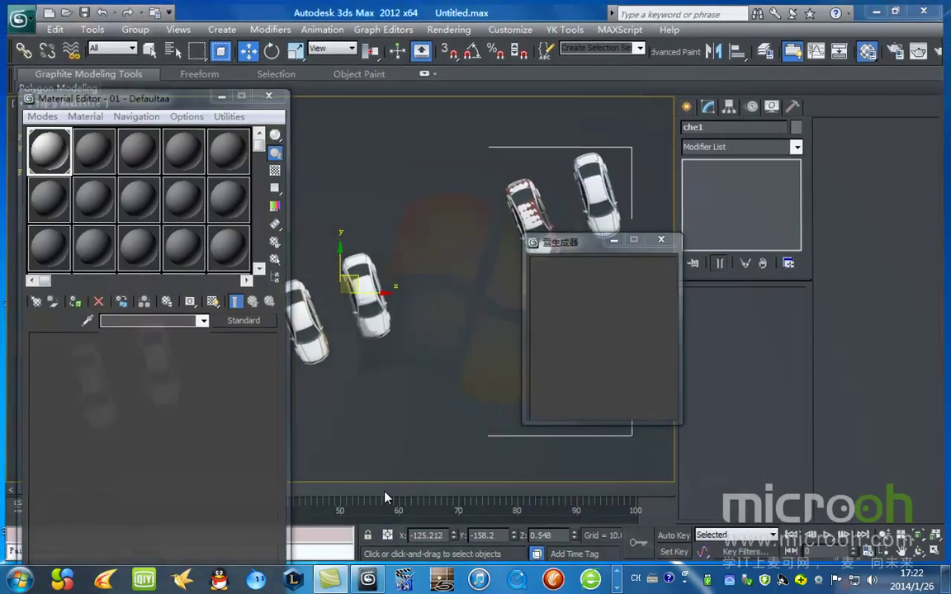
- Switch to the cam04_09.max scene and move the Material Editor and snow generator windows clear of the site plan
mouse_move(368, 582)
click(382, 491)
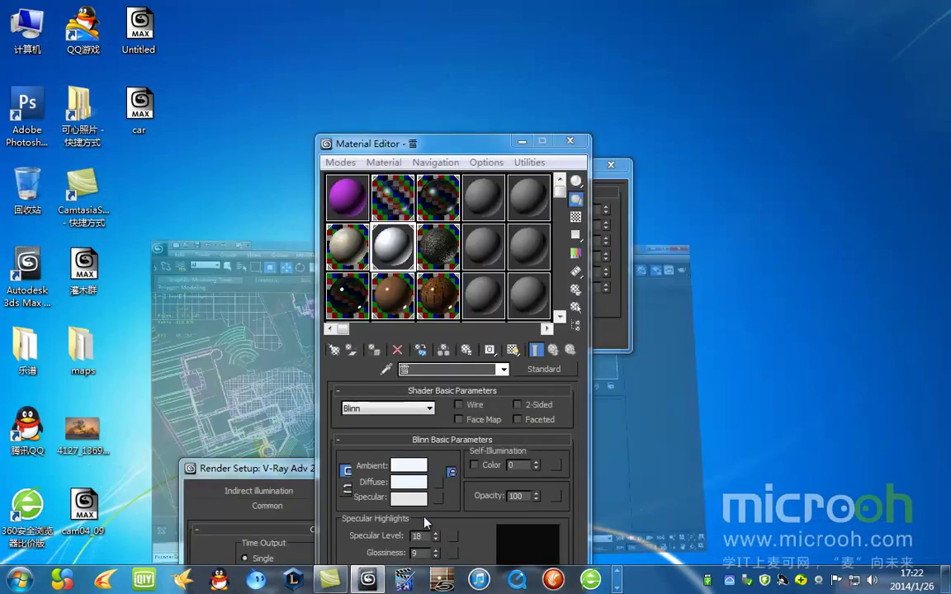
drag(533, 160, 66, 396)
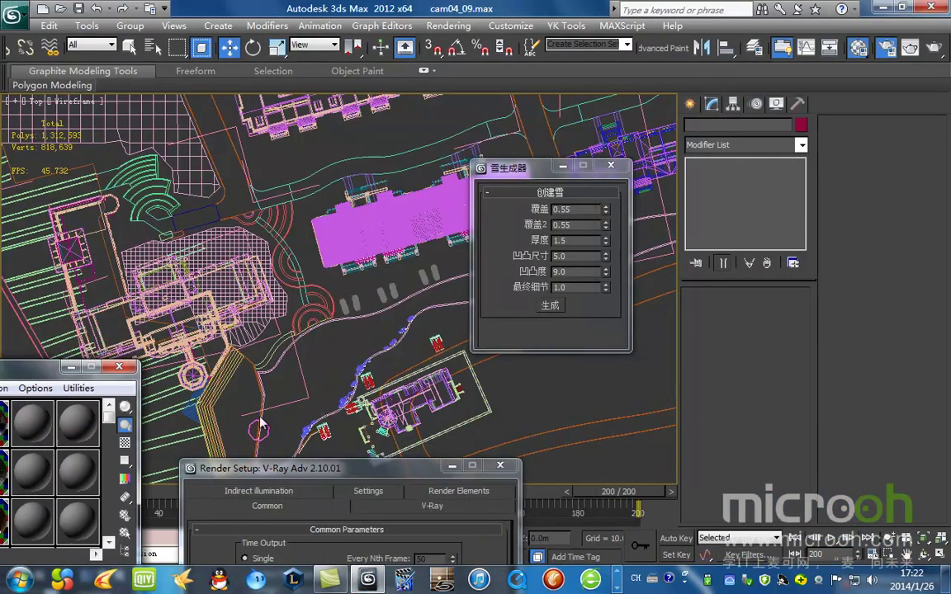
drag(518, 159, 671, 297)
- Delete the two western pairs of old cars beside the path, including their leftover pieces
scroll(432, 282, up, 8)
scroll(328, 422, down, 3)
middle_drag(328, 423, 353, 316)
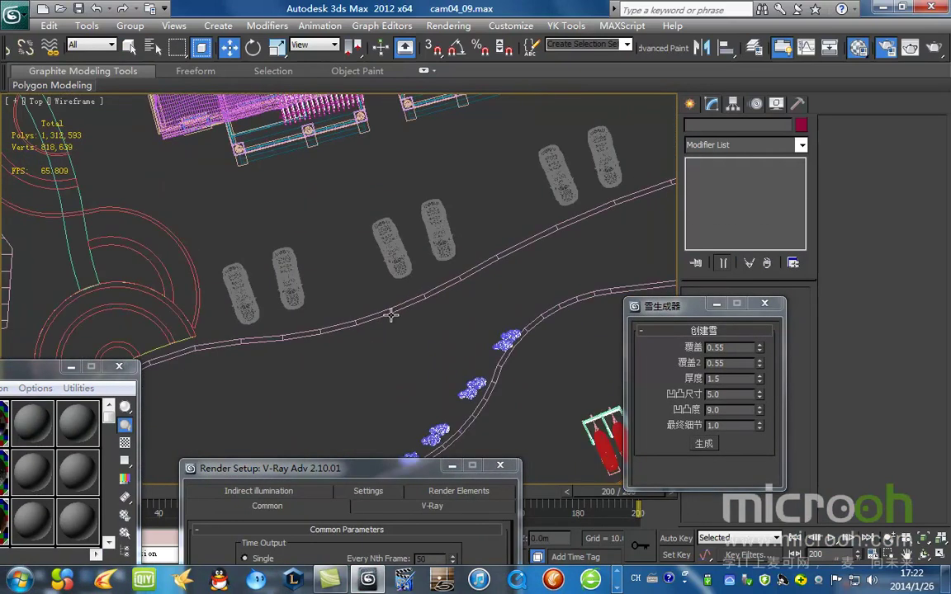
drag(321, 228, 213, 279)
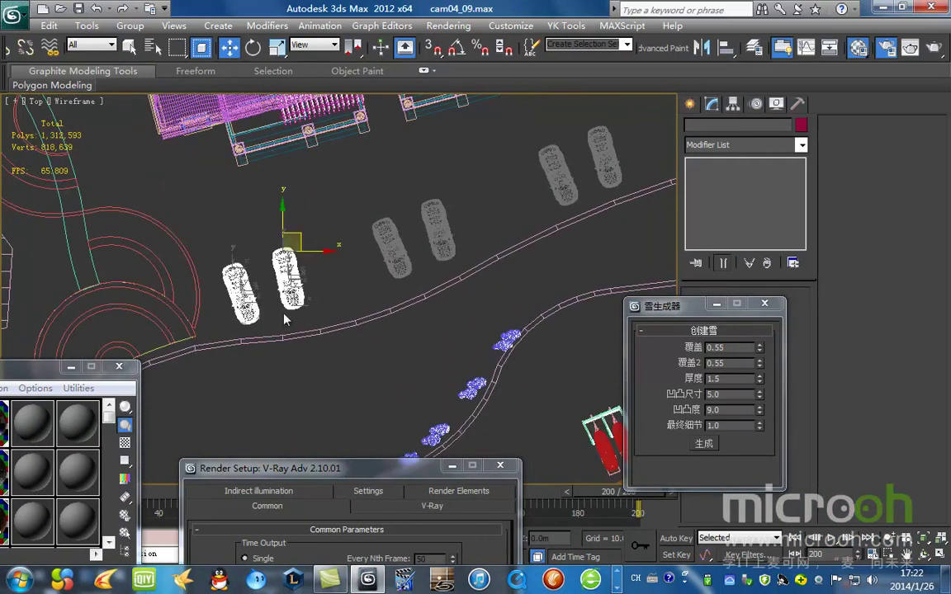
key(Delete)
drag(462, 209, 368, 268)
key(Delete)
drag(313, 357, 313, 356)
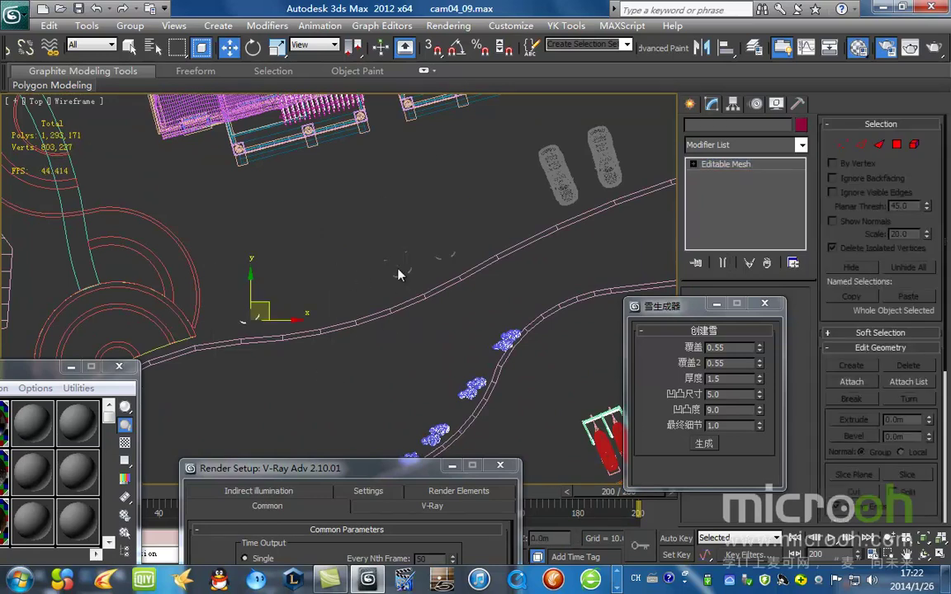
drag(330, 195, 488, 317)
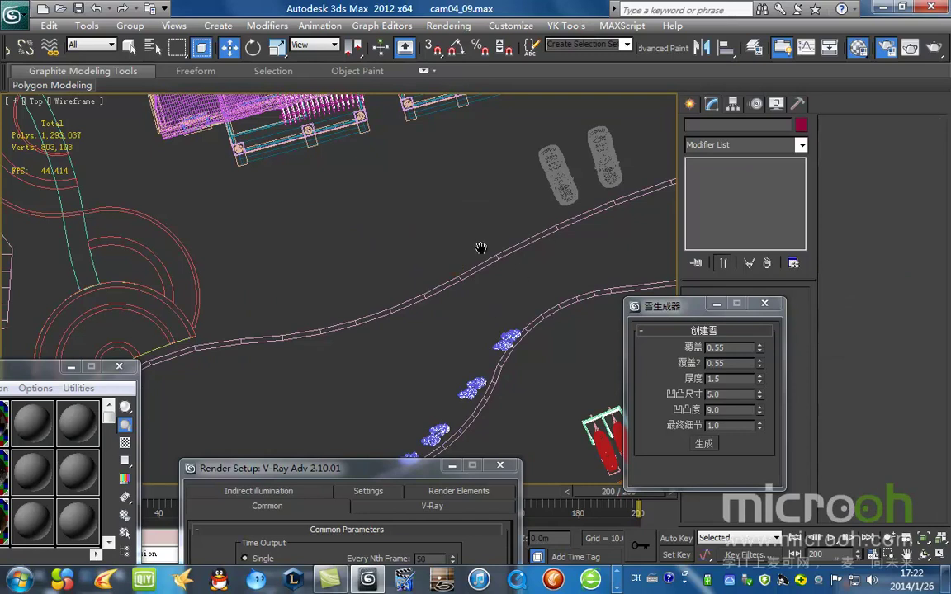
- Delete the last remaining pair of old cars beside the path
middle_drag(537, 228, 284, 332)
drag(247, 217, 444, 354)
key(Delete)
- Merge the che1 group from the desktop file car.max into the site scene
scroll(380, 312, down, 2)
middle_drag(373, 308, 524, 258)
click(12, 16)
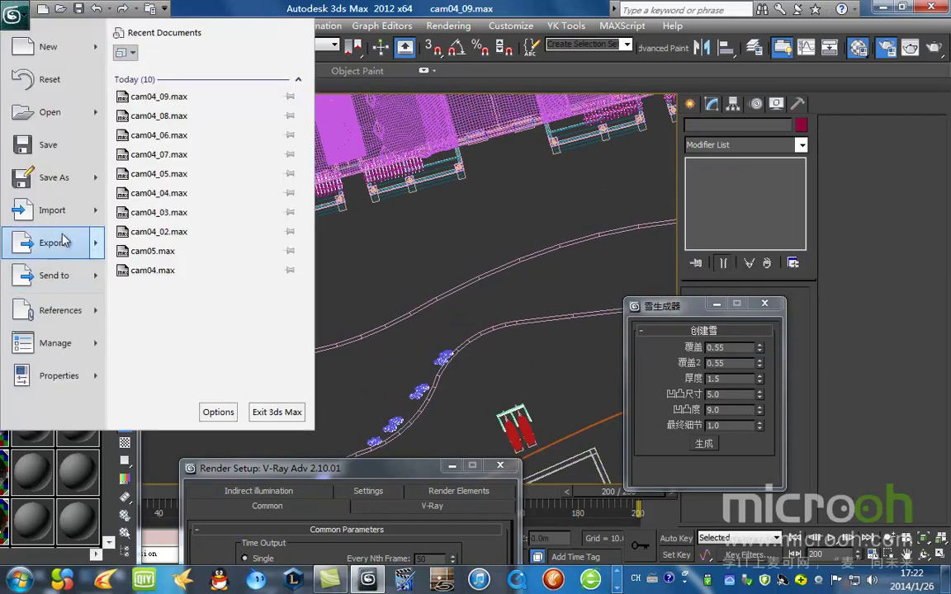
mouse_move(50, 206)
click(233, 149)
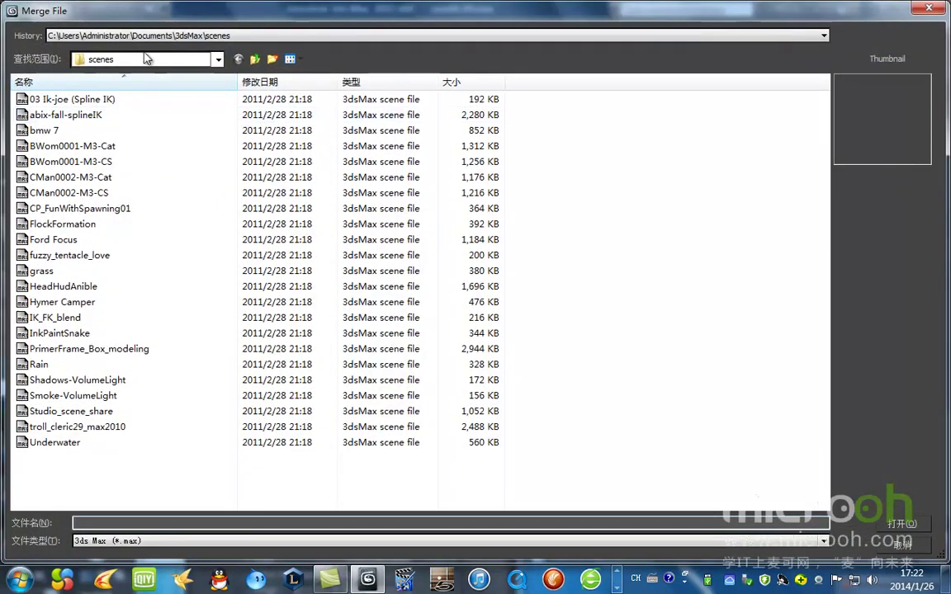
click(218, 60)
click(97, 78)
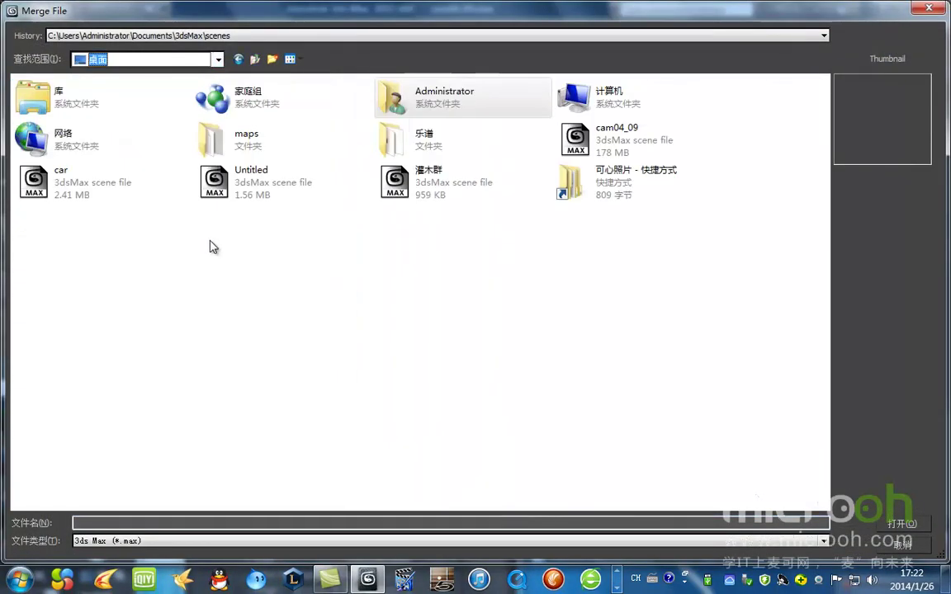
double_click(41, 179)
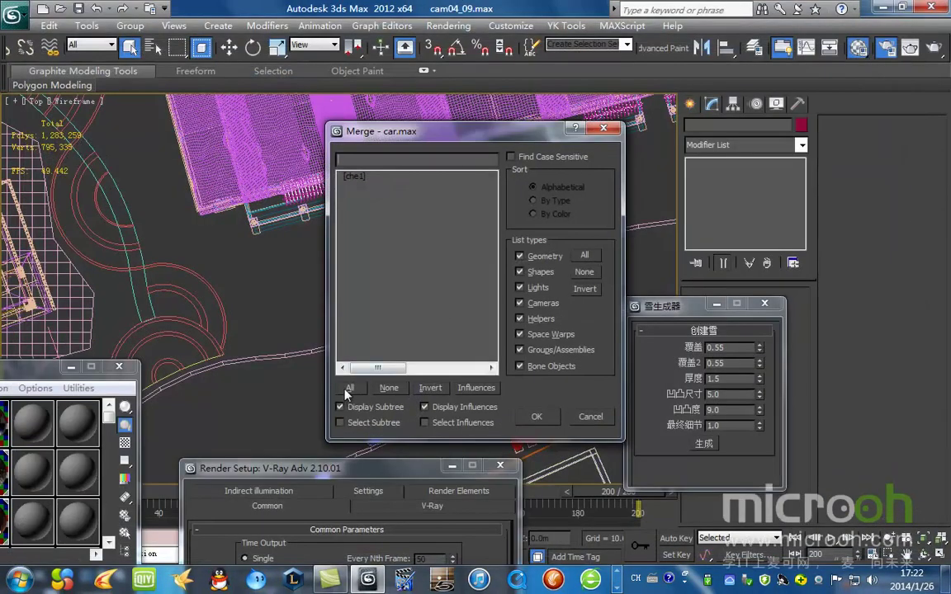
click(535, 417)
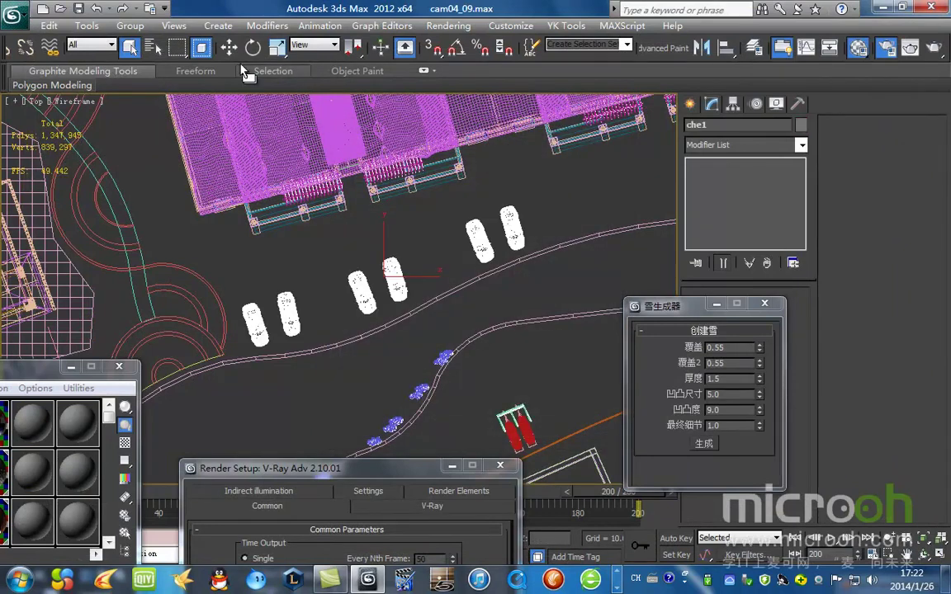
- Inspect the merged cars along the road in shaded display and check how they sit in front of the apartment buildings
scroll(447, 258, up, 5)
middle_drag(432, 280, 507, 170)
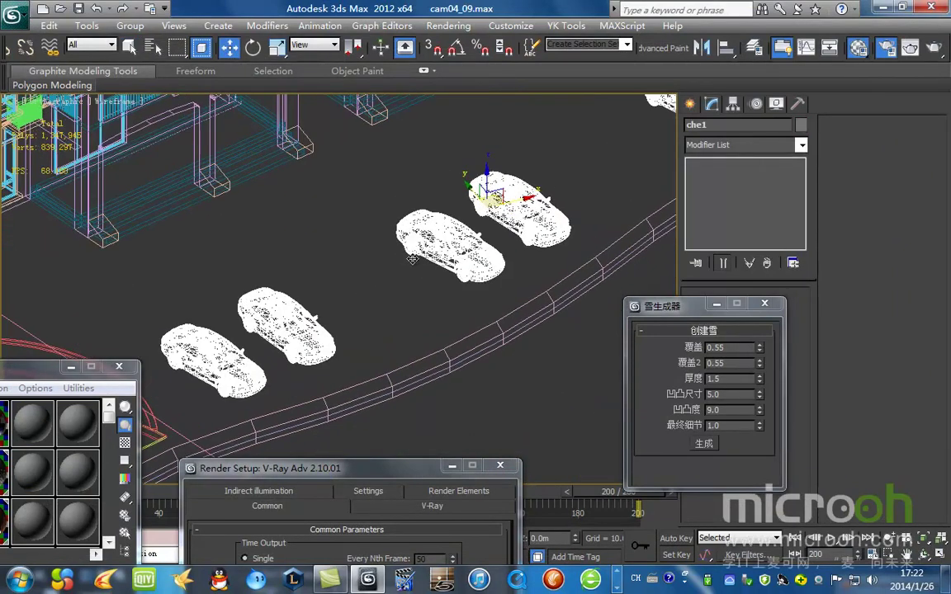
middle_drag(493, 228, 376, 269)
scroll(375, 269, up, 5)
scroll(375, 270, down, 8)
key(F3)
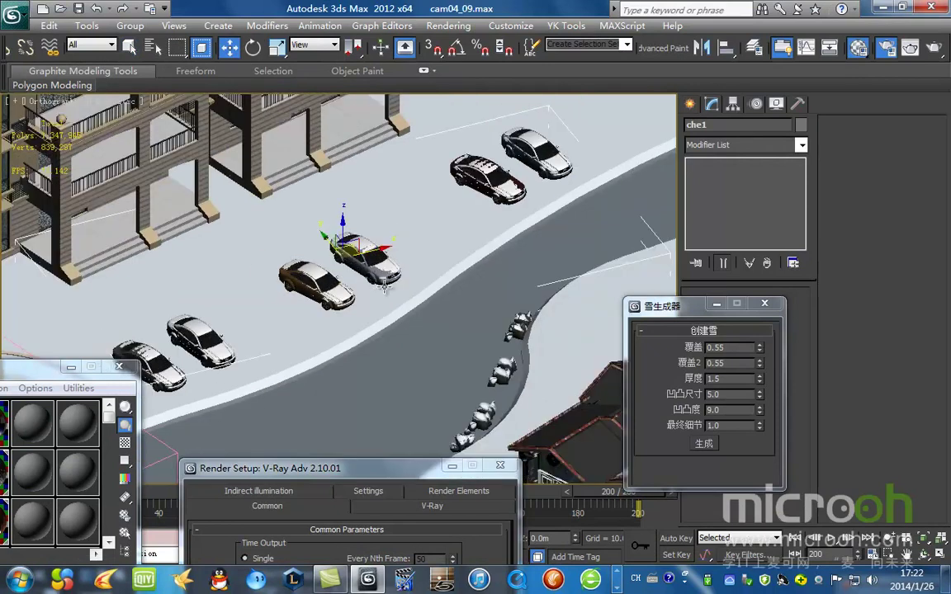
alt+middle_drag(444, 260, 418, 262)
scroll(316, 289, down, 3)
middle_drag(322, 254, 471, 251)
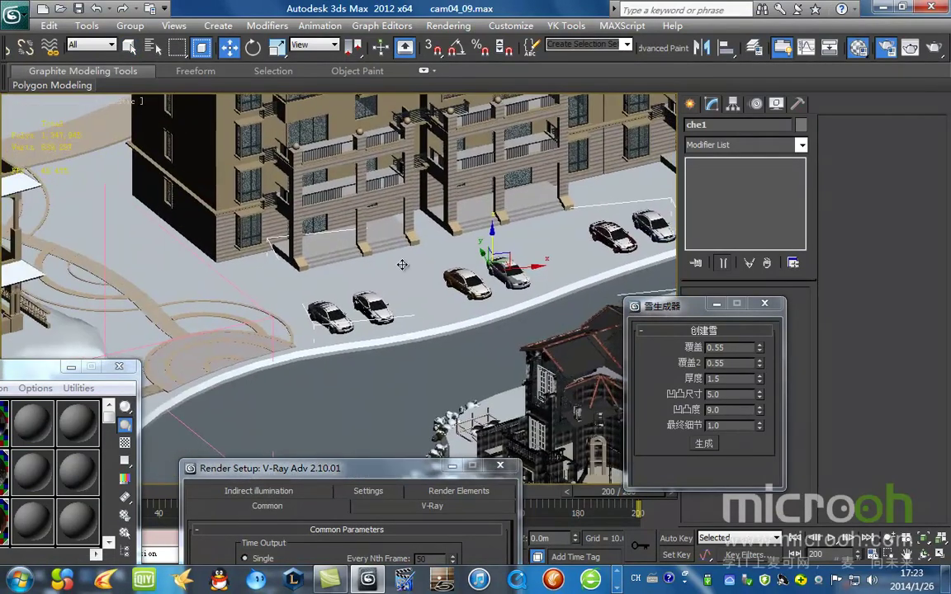
scroll(352, 272, up, 7)
scroll(350, 271, down, 6)
scroll(424, 251, up, 3)
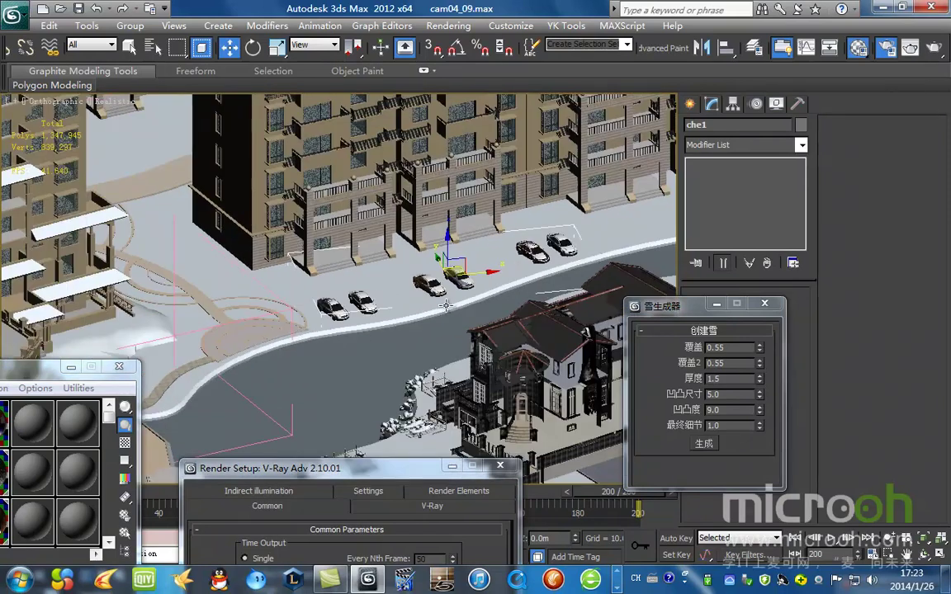
scroll(424, 251, up, 8)
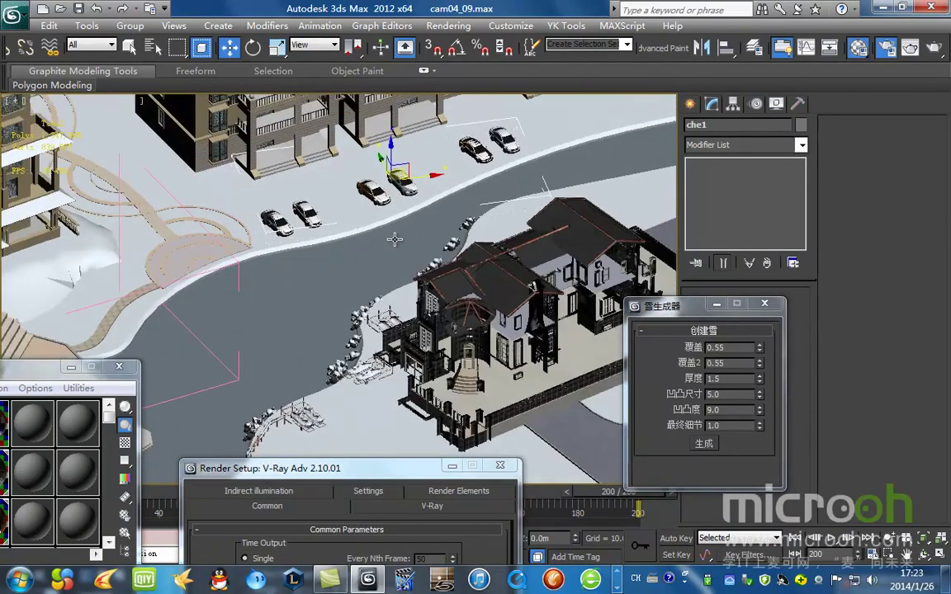
middle_drag(386, 237, 570, 204)
scroll(345, 291, down, 7)
alt+middle_drag(420, 293, 402, 286)
- Switch to the Camera04 view and move the snow generator, Render Setup and Material Editor windows off the main buildings
key(c)
drag(677, 308, 783, 297)
drag(357, 468, 712, 187)
drag(28, 370, 693, 314)
drag(23, 501, 570, 495)
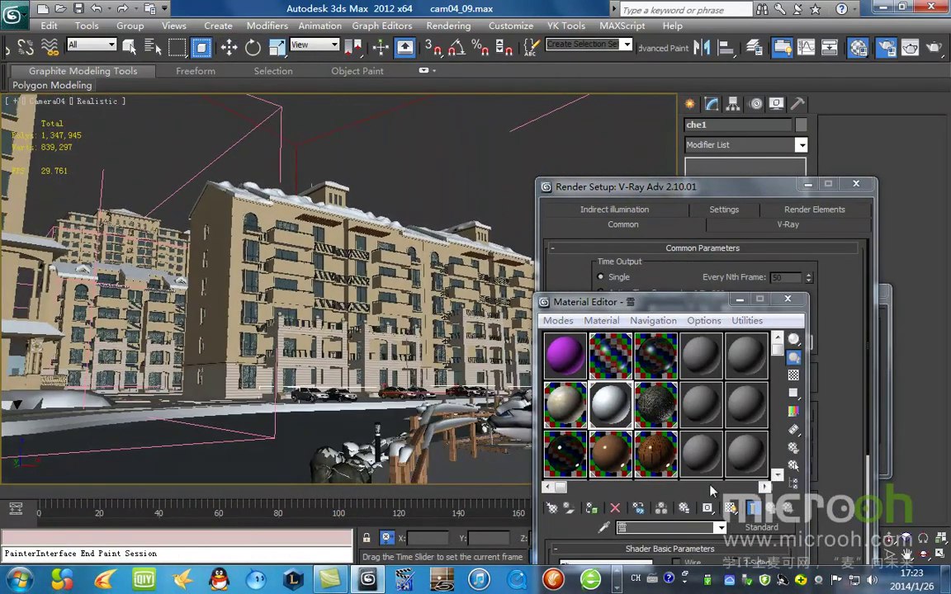
- Save the scene as cam04_10.max and arrange the Render Setup and Material Editor windows so both are fully reachable
key(w)
drag(670, 304, 176, 377)
drag(627, 187, 507, 178)
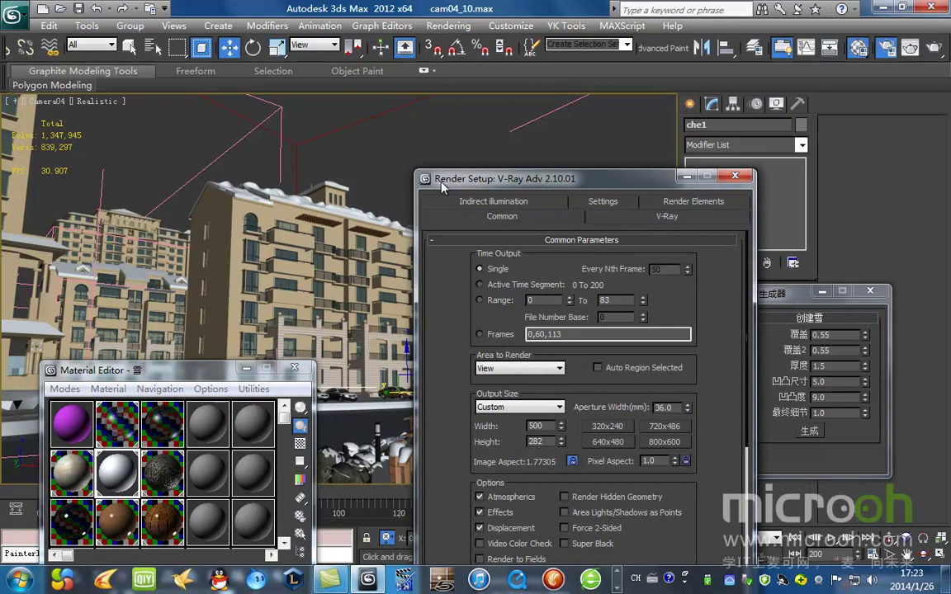
drag(551, 185, 463, 75)
click(169, 364)
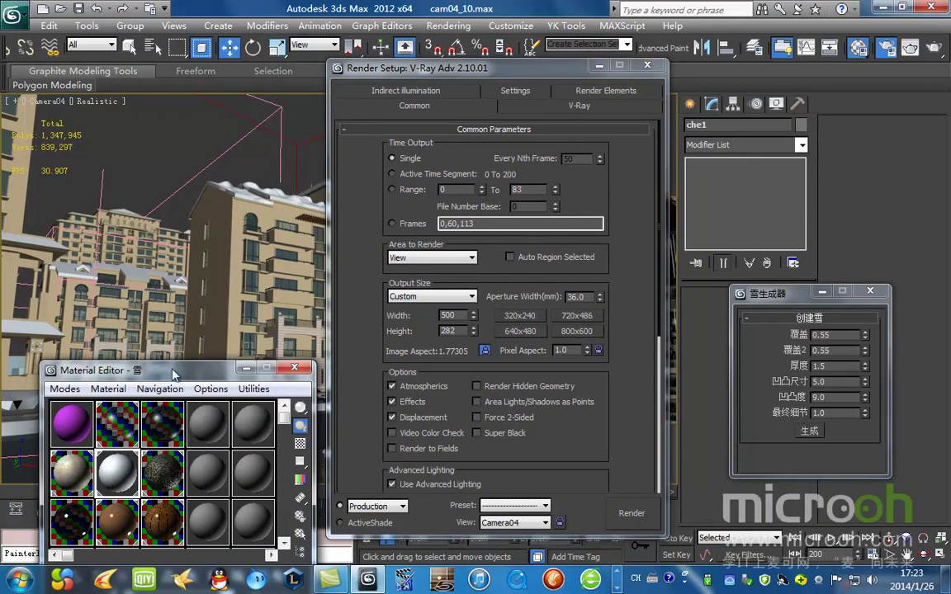
drag(196, 374, 412, 200)
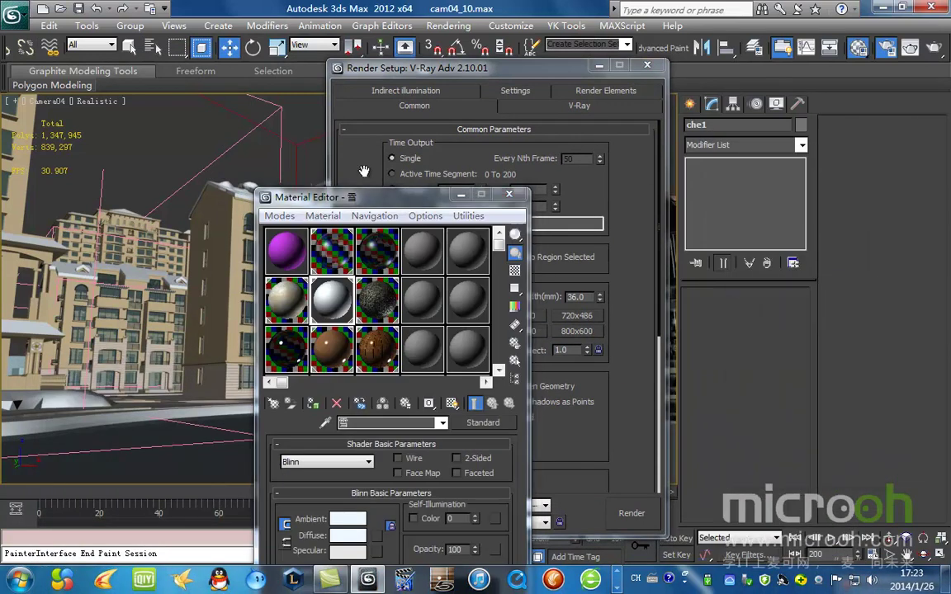
drag(317, 196, 790, 83)
drag(472, 66, 366, 66)
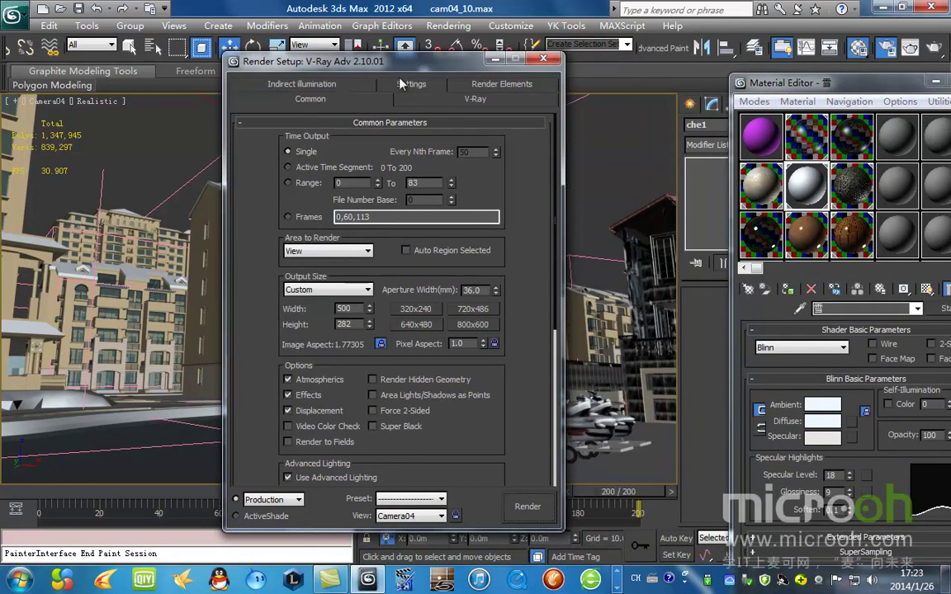
- Render the Camera04 view at frame 200 and position the rendered image for inspection
click(527, 506)
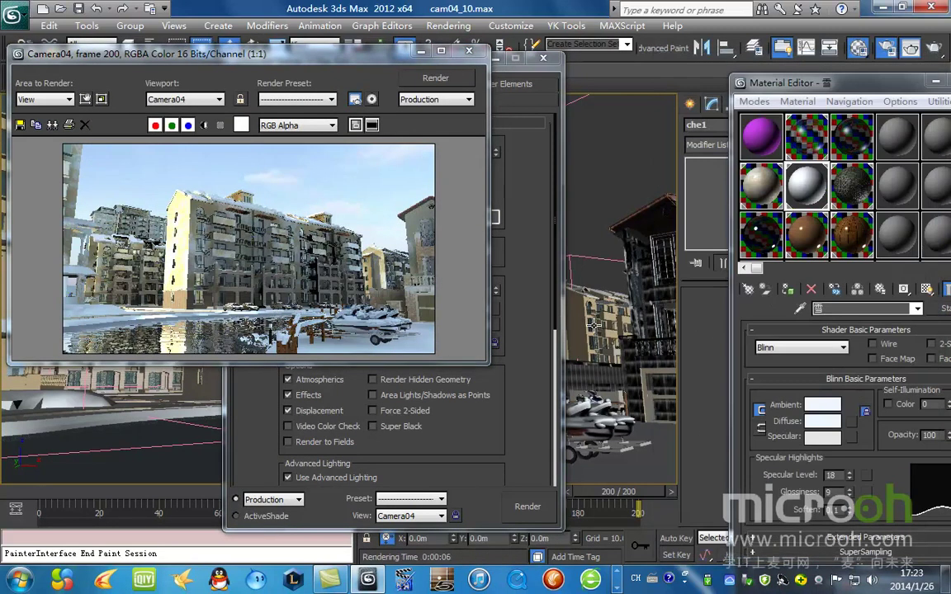
drag(353, 60, 545, 95)
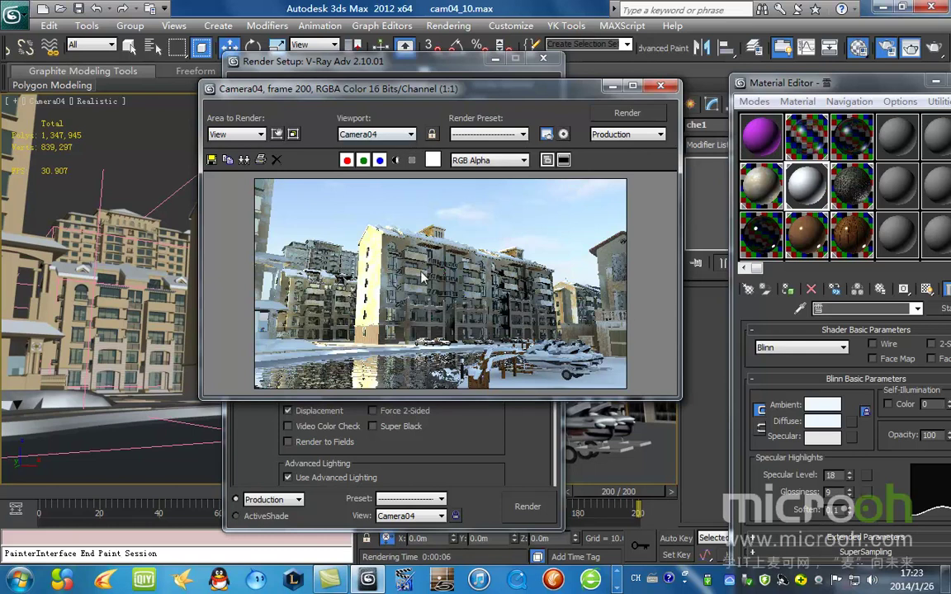
drag(487, 100, 382, 107)
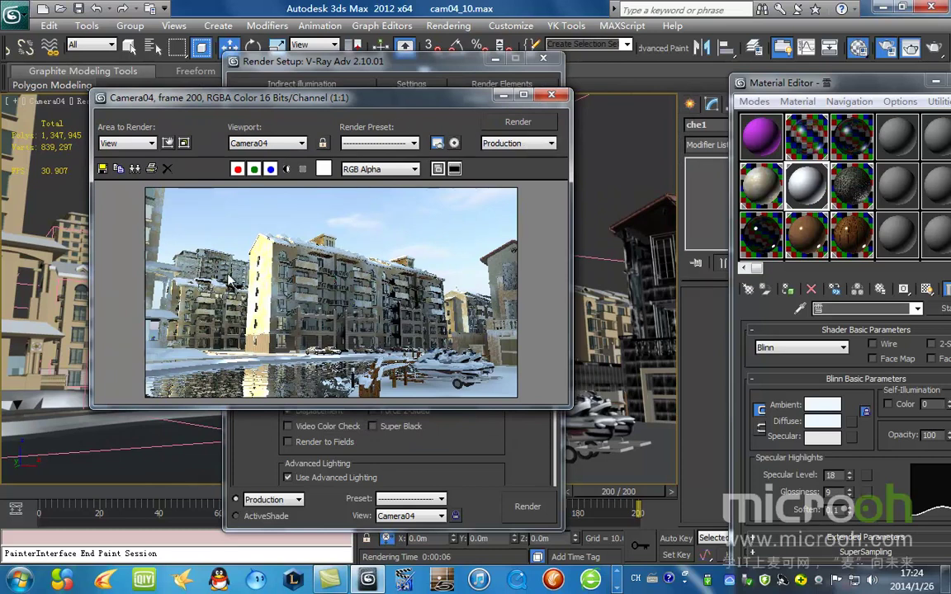
- Render Camera04 at frame 0, return to frame 200 and render that frame again
click(25, 500)
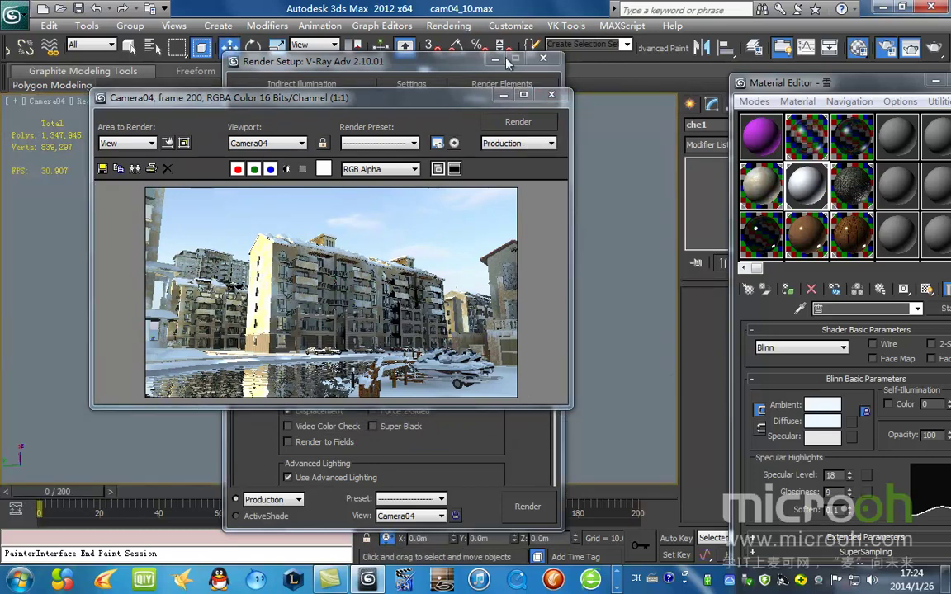
click(520, 124)
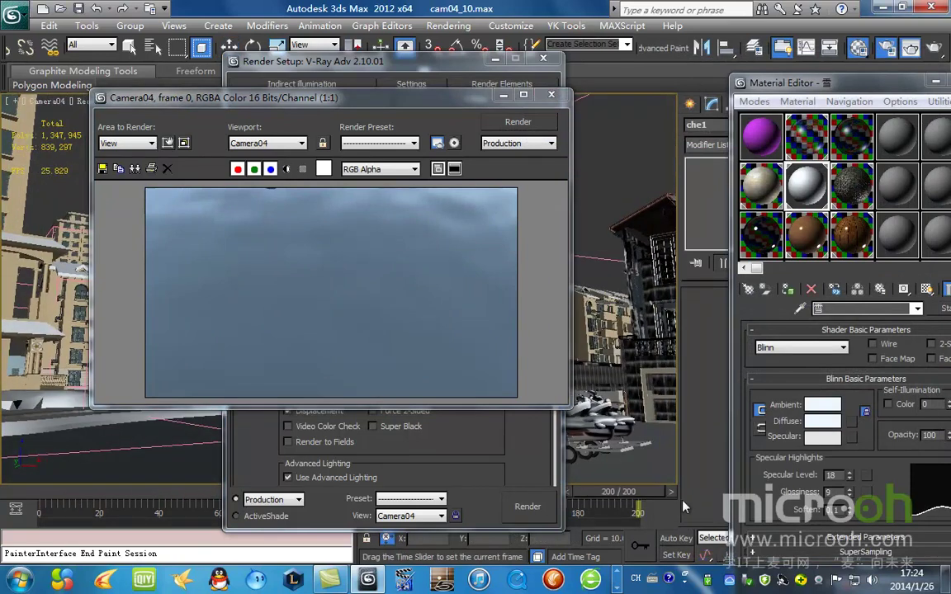
click(517, 122)
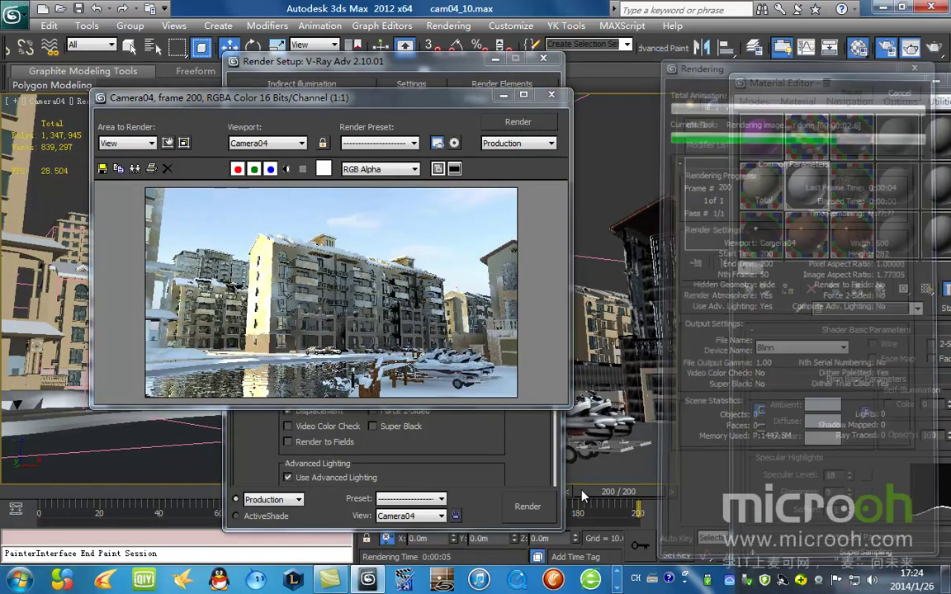
- Move the Material Editor beside the rendered image and run one of its utility commands
drag(842, 89, 724, 56)
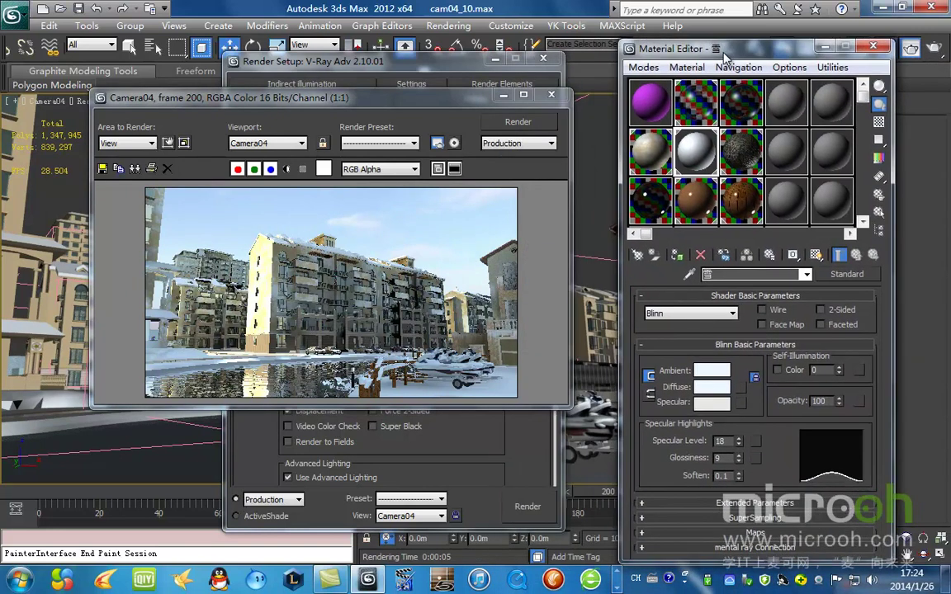
click(832, 66)
click(823, 157)
- Examine the cloned frame 200 render of Camera04 and minimize its window
drag(355, 106, 297, 118)
drag(426, 118, 381, 118)
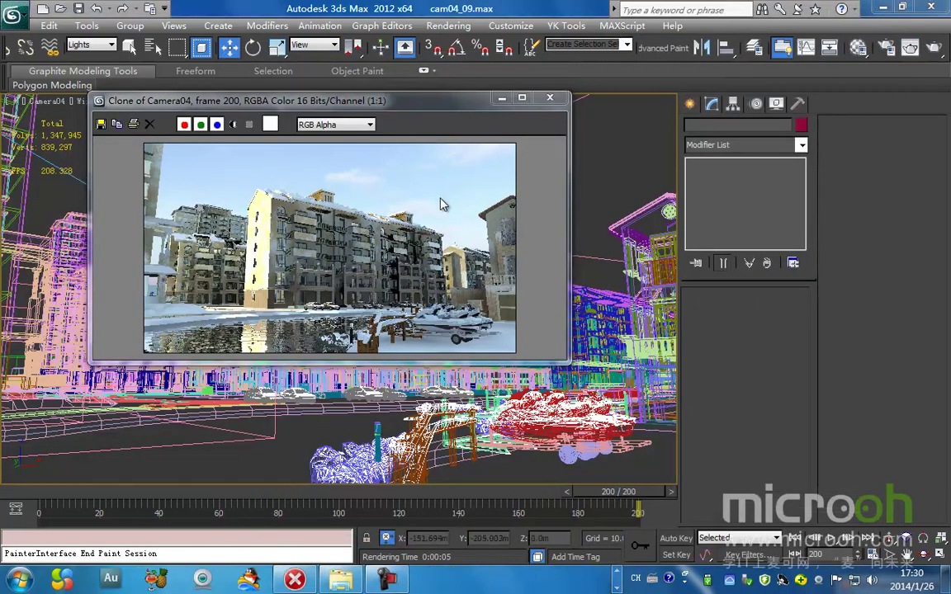
drag(406, 109, 450, 114)
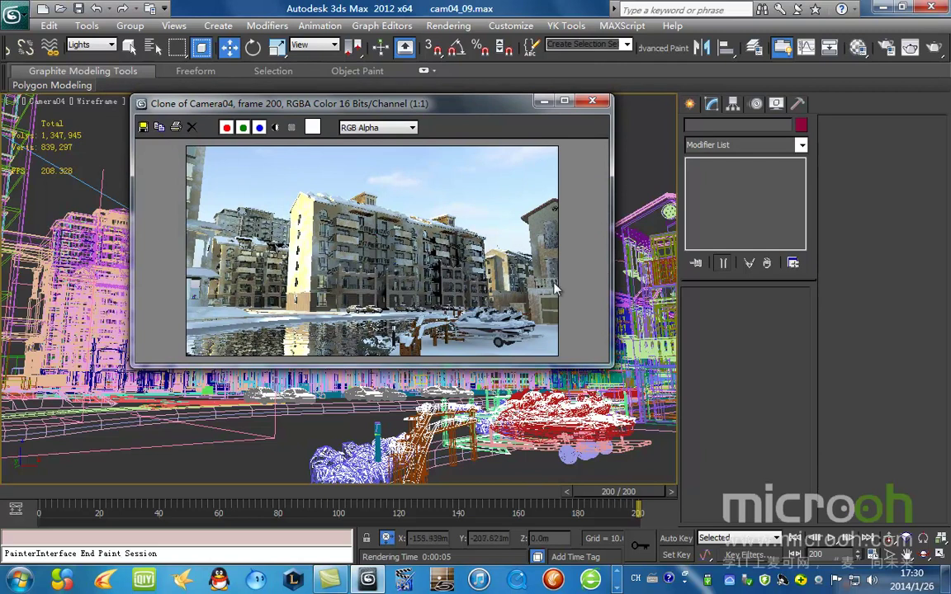
drag(448, 104, 427, 65)
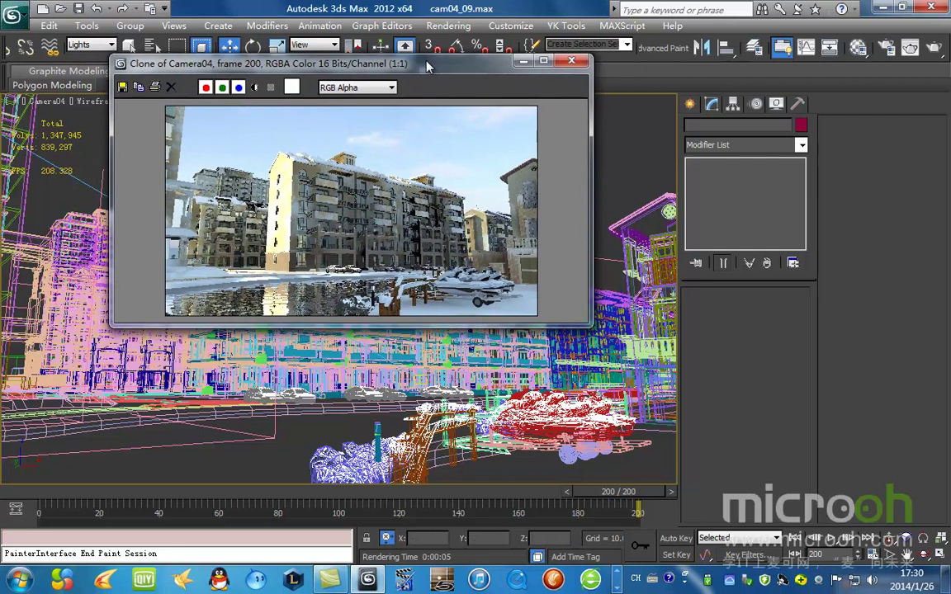
click(523, 61)
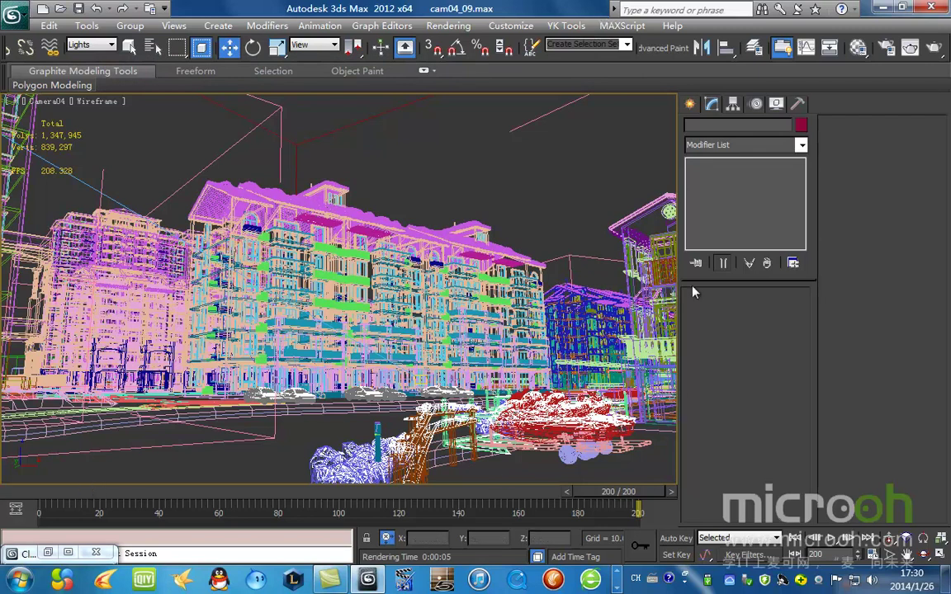
- Render the Camera04 view of cam04_09.max at frame 200 again and restore the render window to examine the lighting
click(933, 48)
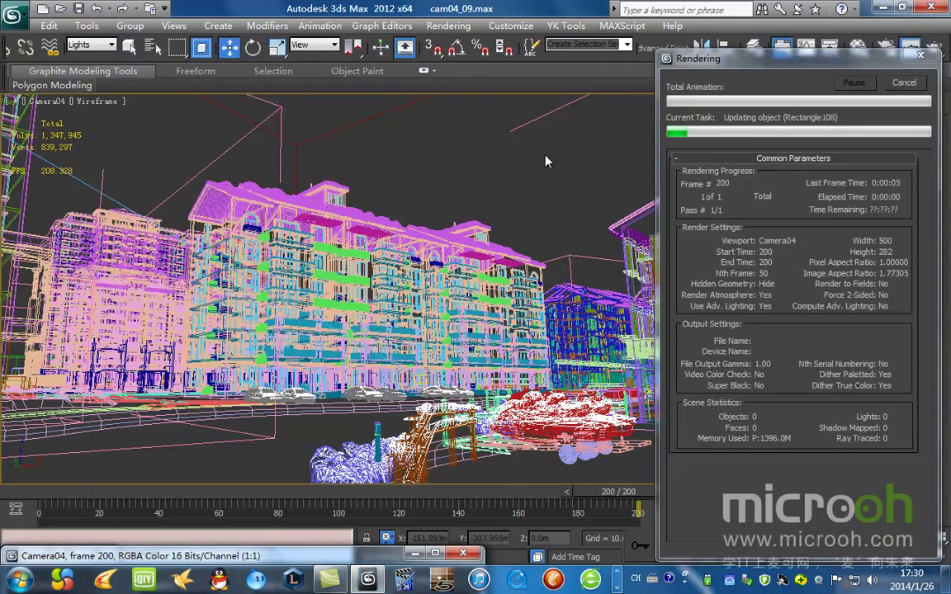
double_click(343, 557)
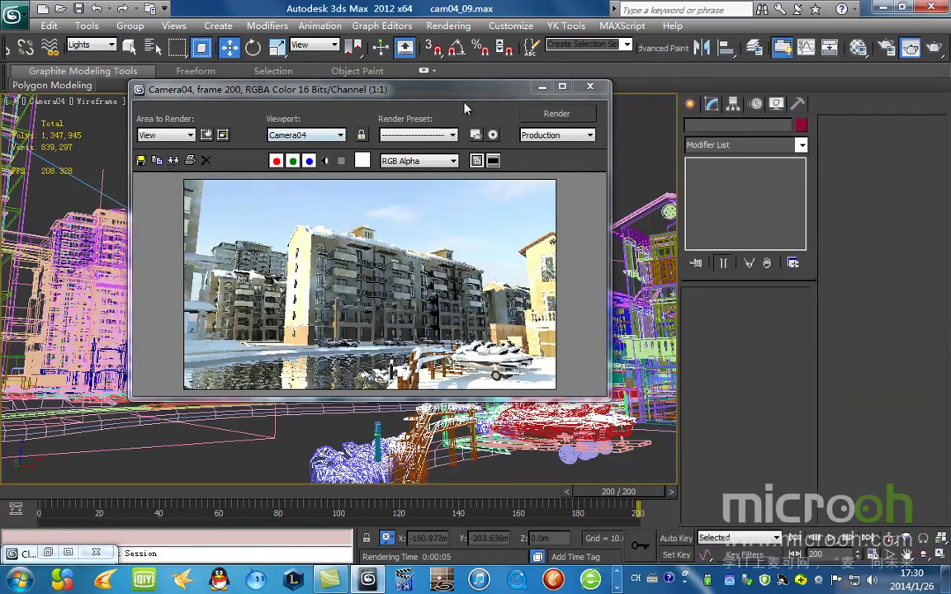
drag(475, 99, 427, 87)
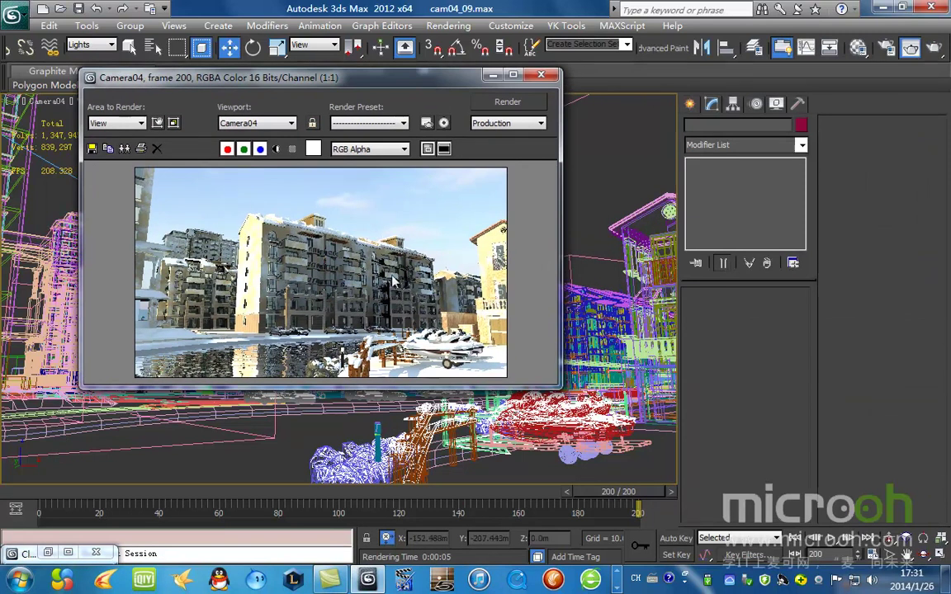
drag(383, 83, 393, 63)
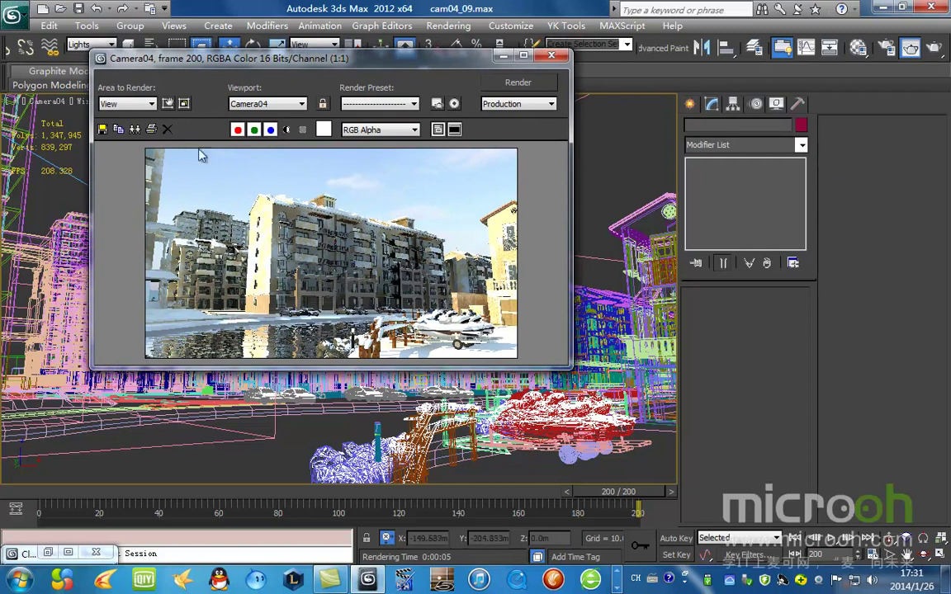
- Clone the new render for comparison, place the copy over the lower viewport and minimize the original render window
click(136, 131)
mouse_move(496, 191)
mouse_down()
mouse_move(485, 189)
mouse_move(318, 317)
mouse_move(291, 316)
mouse_move(262, 410)
mouse_up()
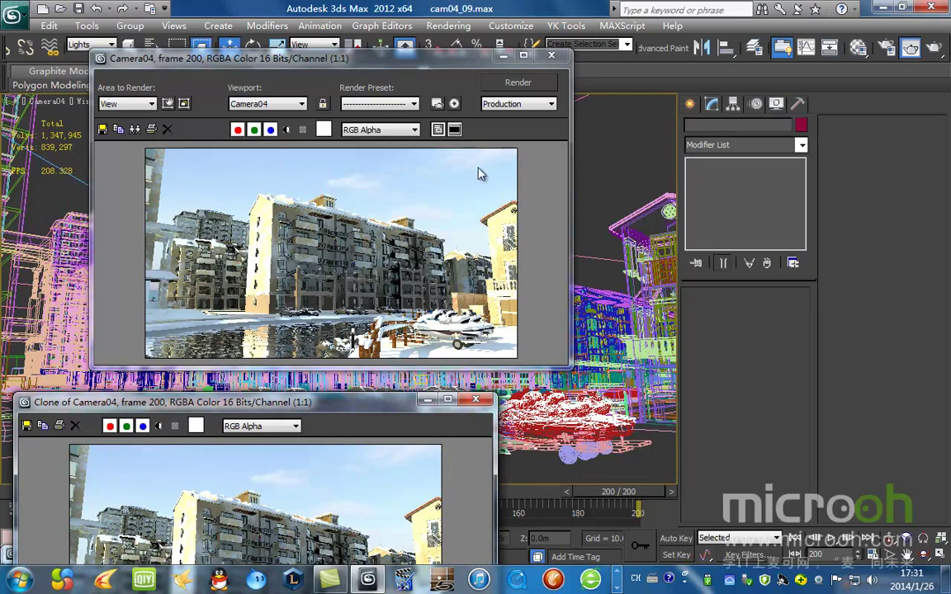
click(504, 58)
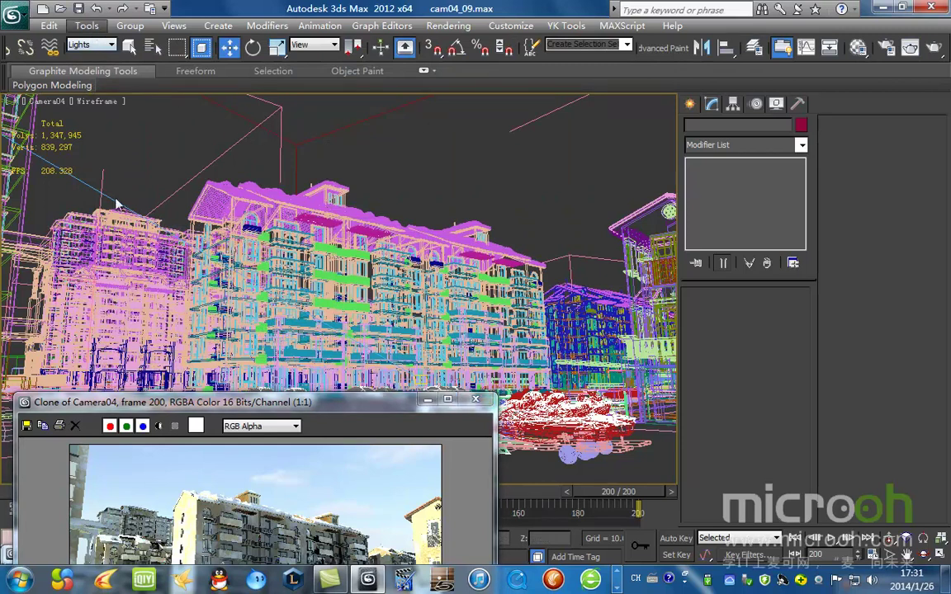
- Open the Light Lister and change the color of light Direct004 to a deeper orange
click(87, 26)
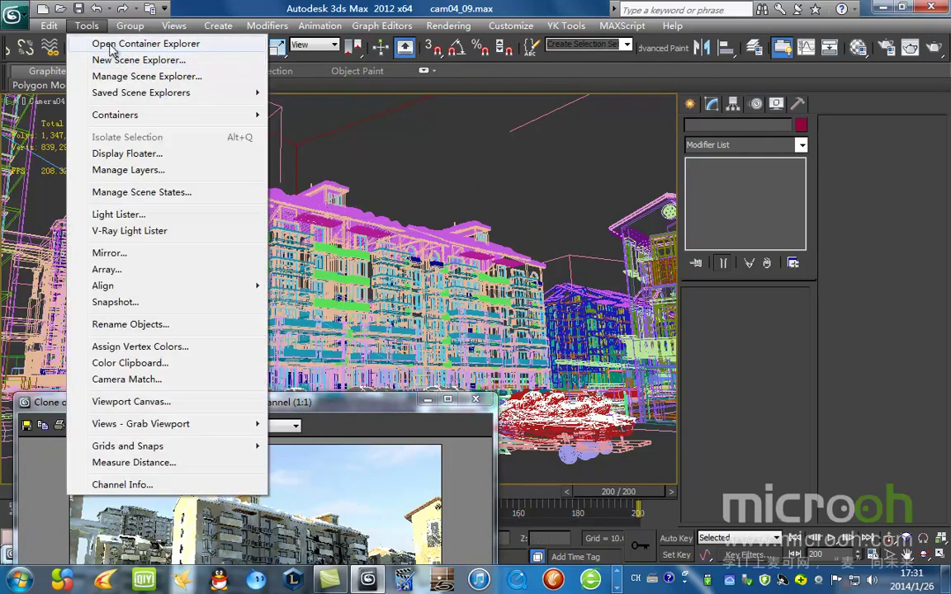
click(150, 214)
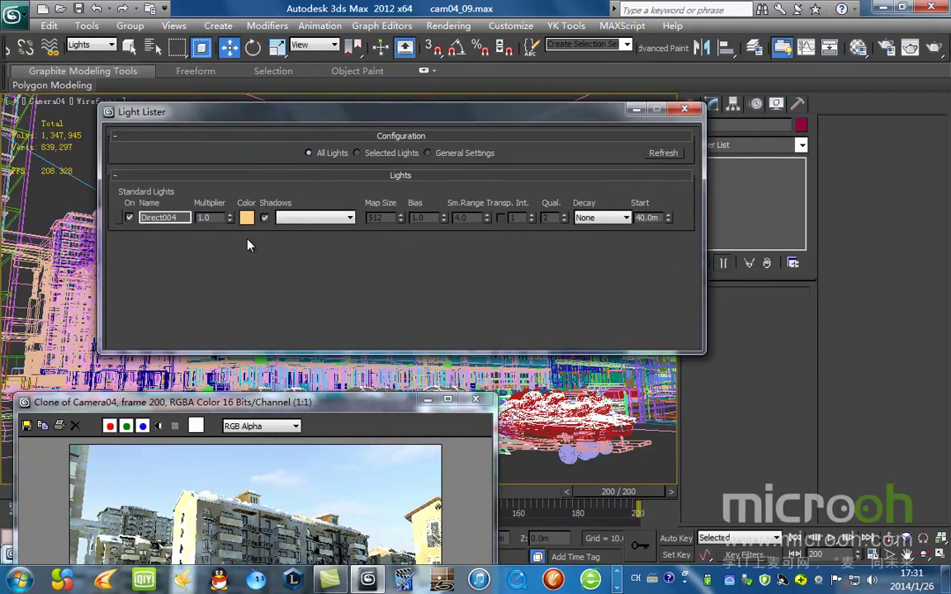
right_click(248, 219)
click(282, 246)
drag(402, 121, 463, 110)
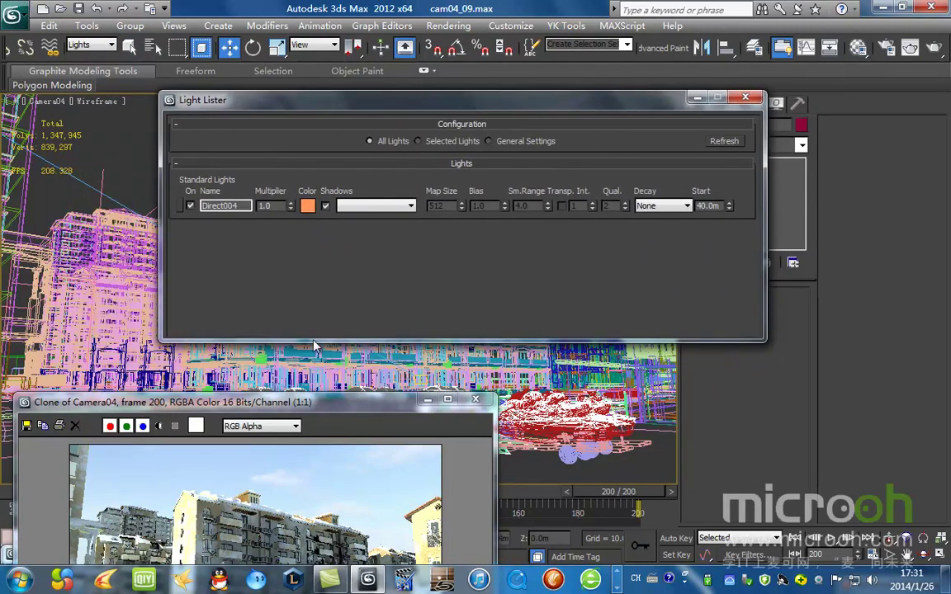
- Render Camera04 with the orange light, compare the image with the cloned render and close the new render
drag(302, 410, 411, 129)
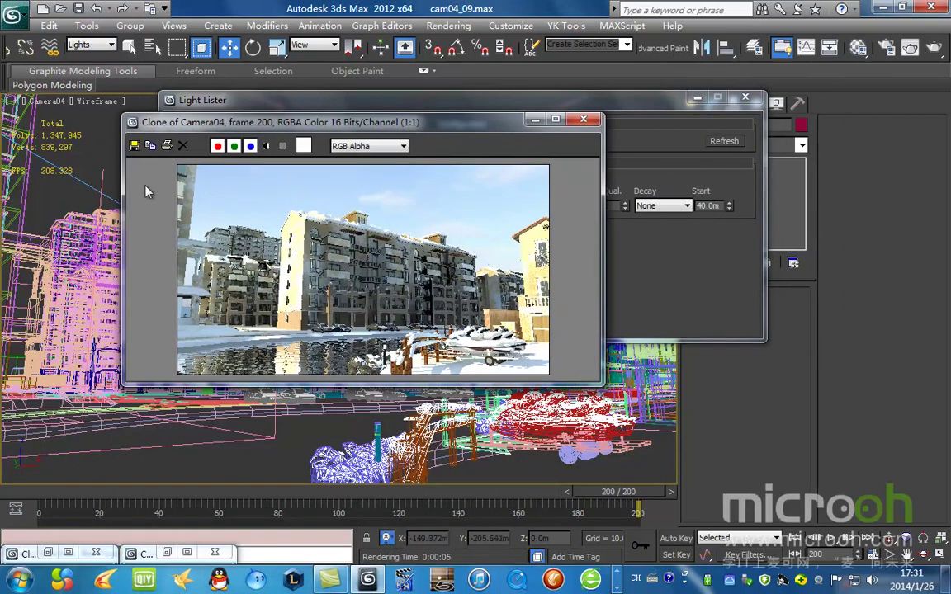
click(933, 48)
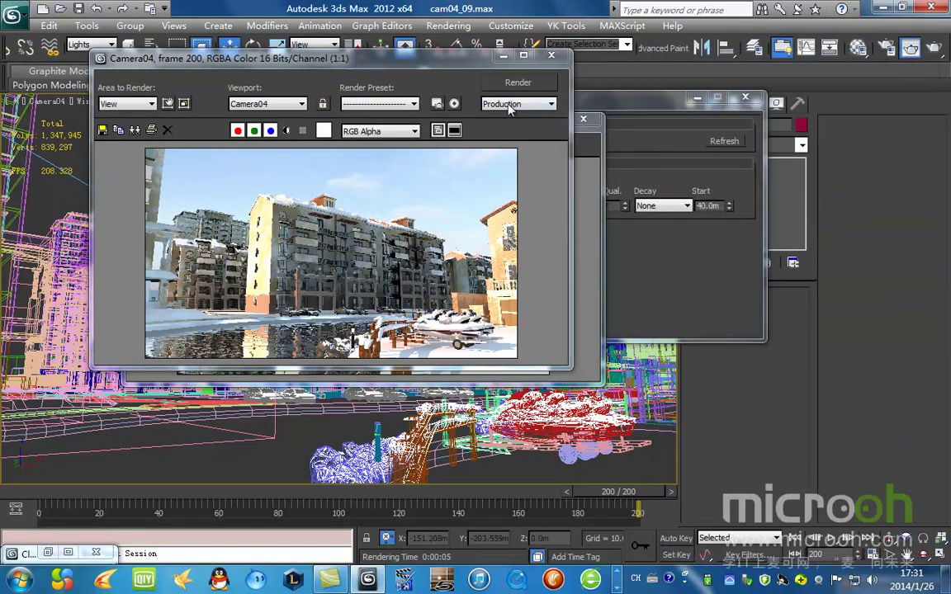
drag(401, 58, 417, 116)
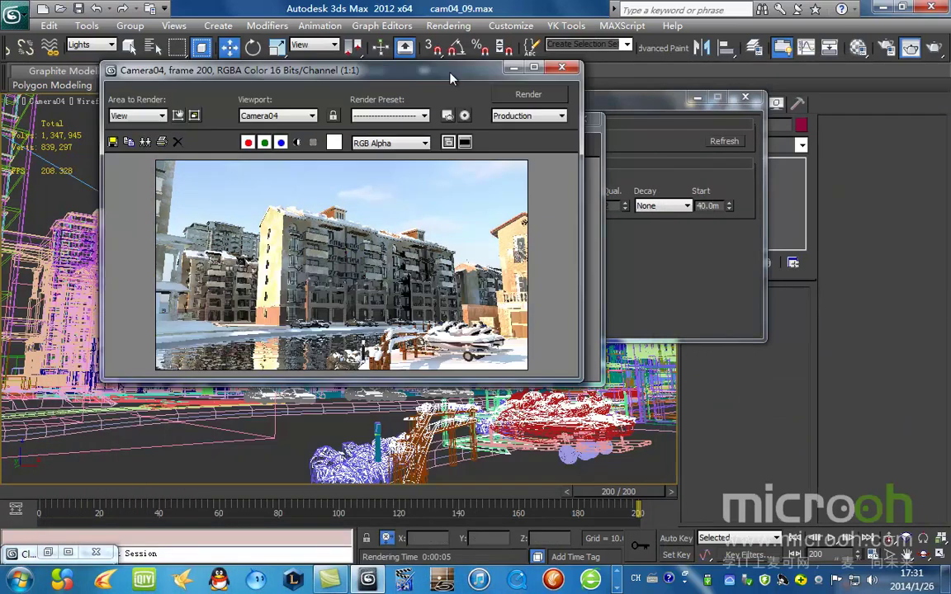
mouse_move(450, 74)
mouse_down()
mouse_move(406, 85)
mouse_move(354, 366)
mouse_move(390, 142)
mouse_up()
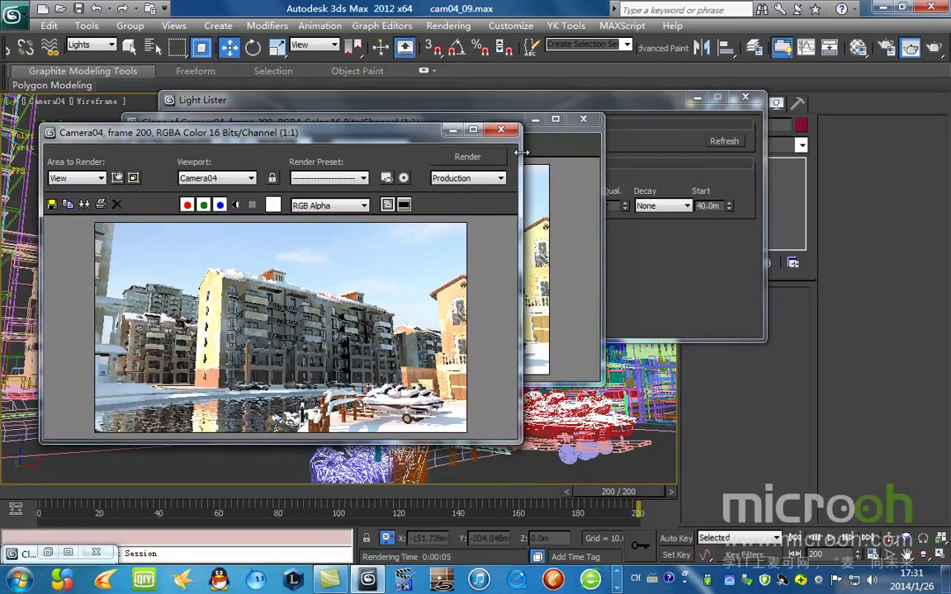
click(501, 133)
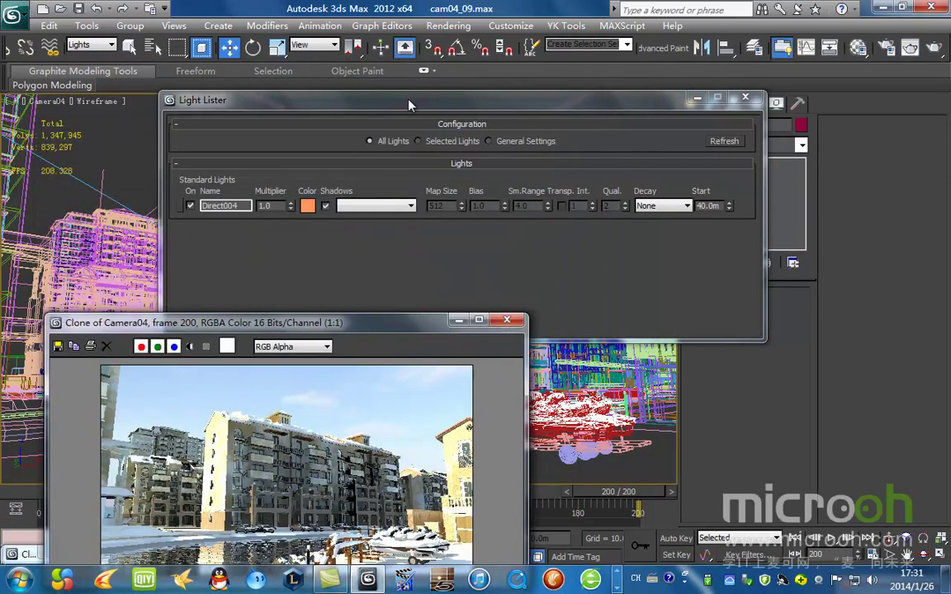
- Soften Direct004's light color to a paler orange with saturation 89, render Camera04 and arrange the render beside the earlier clone
click(307, 206)
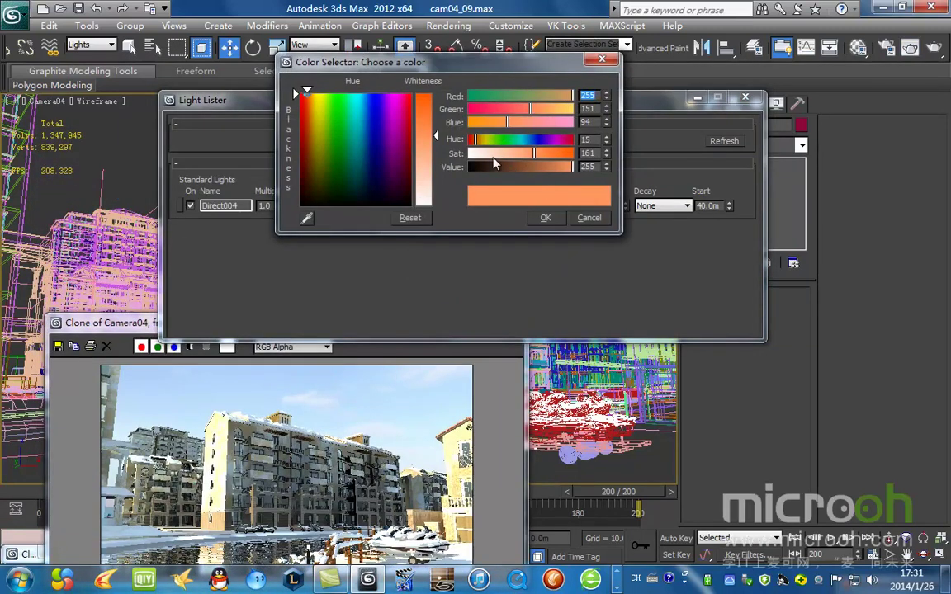
drag(539, 163, 507, 163)
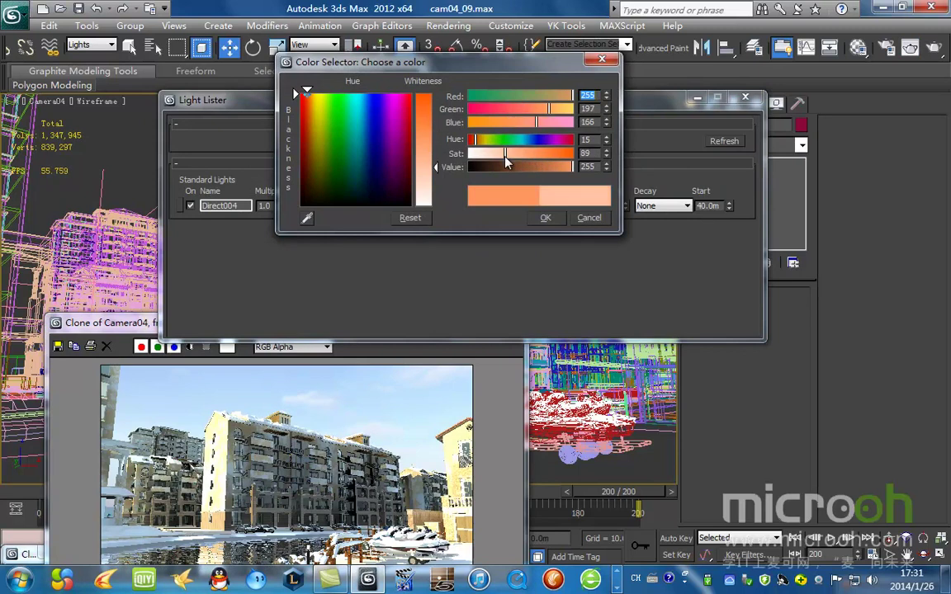
click(545, 217)
mouse_move(124, 320)
mouse_down()
mouse_move(143, 293)
mouse_move(186, 101)
mouse_move(195, 111)
mouse_up()
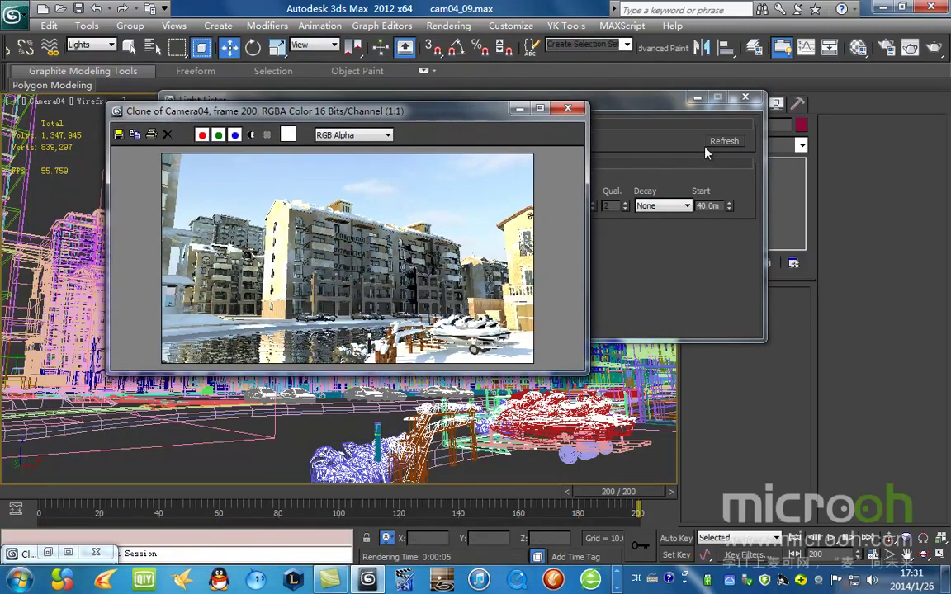
click(935, 50)
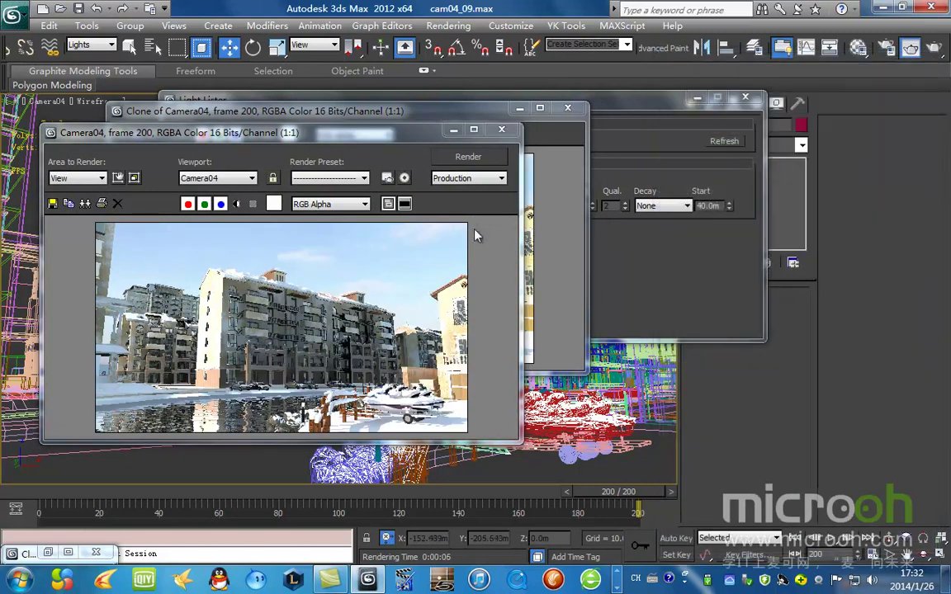
mouse_move(371, 125)
mouse_down()
mouse_move(437, 238)
mouse_move(440, 263)
mouse_up()
- Set the Direct004 multiplier to 0.5 in the Light Lister and render Camera04 again
click(650, 111)
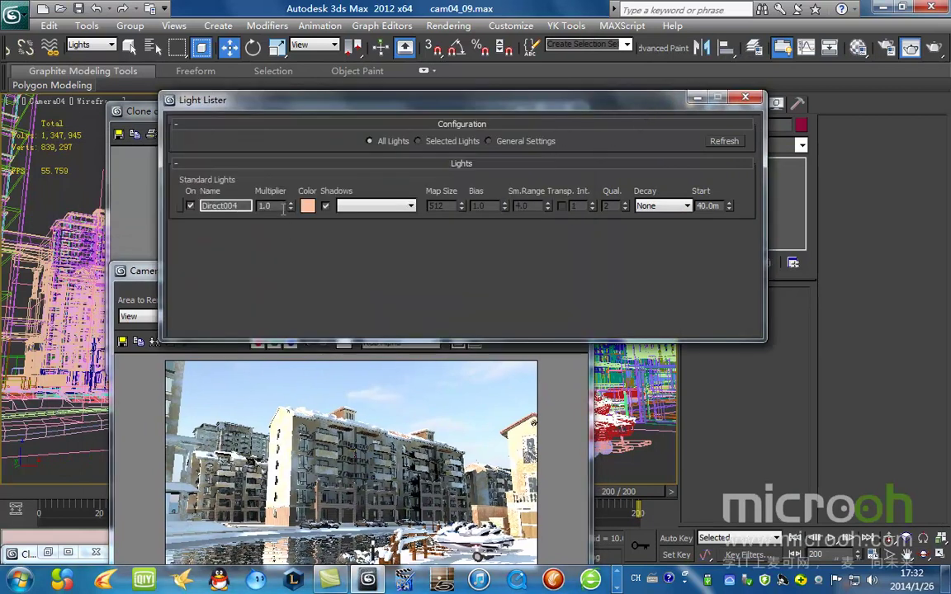
text(0.5)
key(Return)
click(938, 46)
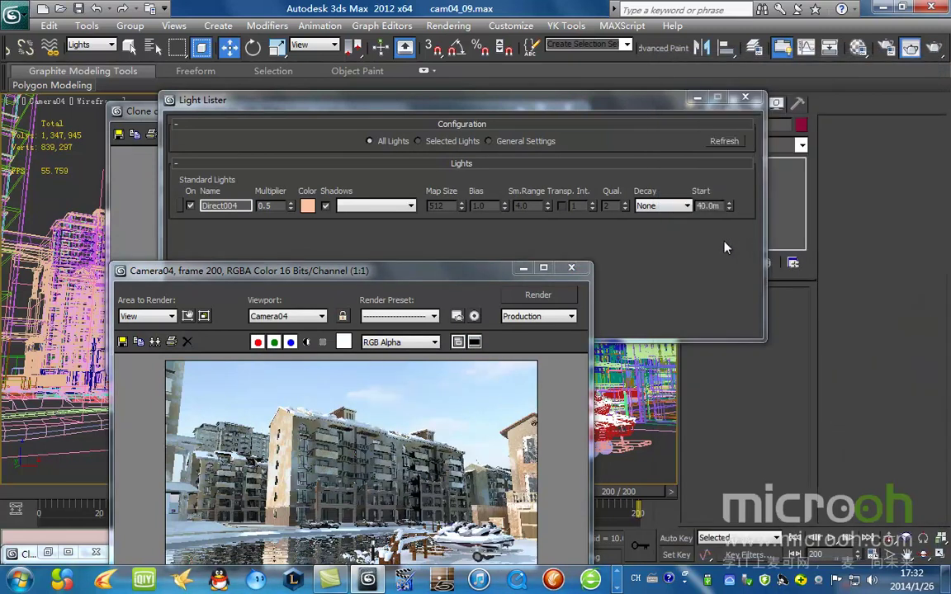
drag(462, 279, 487, 271)
- Change Direct004's light color to a stronger orange and slightly reduce its saturation
click(307, 205)
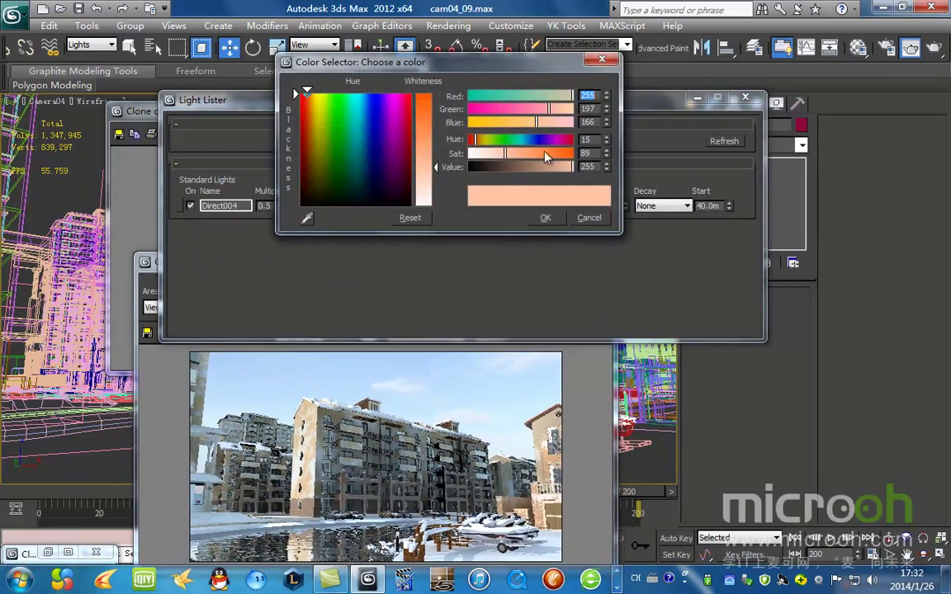
click(583, 218)
right_click(307, 206)
click(345, 230)
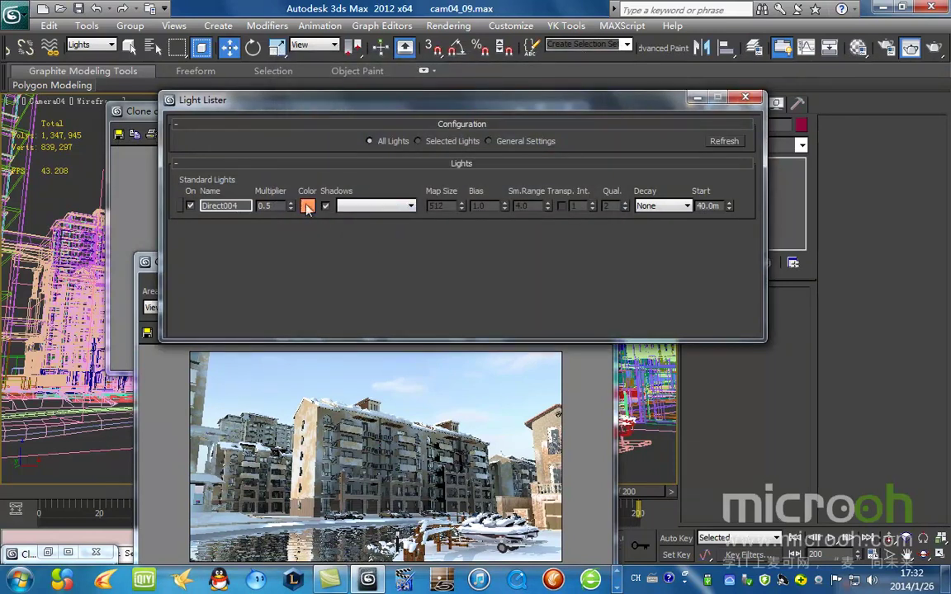
click(307, 205)
drag(533, 155, 522, 157)
click(545, 218)
- Set the Direct004 multiplier to 0.7, render Camera04 and move the render clear of the light settings
text(0.7)
key(Return)
click(909, 47)
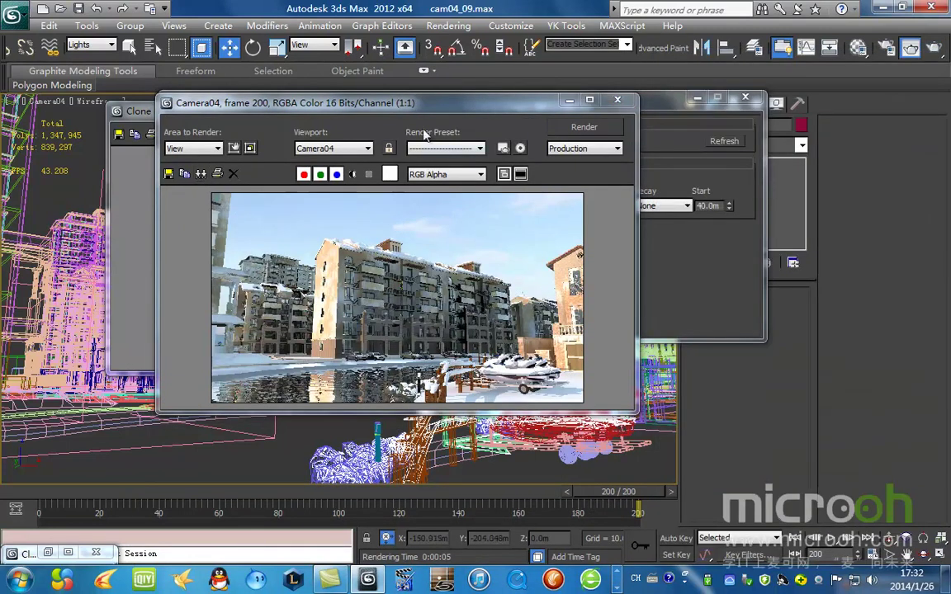
drag(493, 118, 496, 286)
- Set Direct004's light color to a pale orange with saturation 108 and render Camera04 again
click(304, 206)
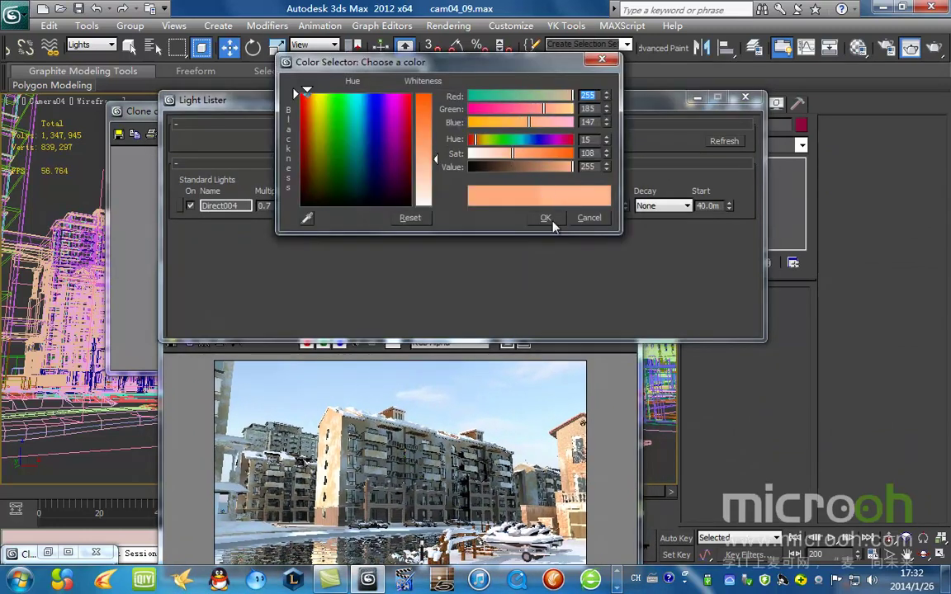
click(546, 217)
click(509, 353)
drag(535, 280, 605, 159)
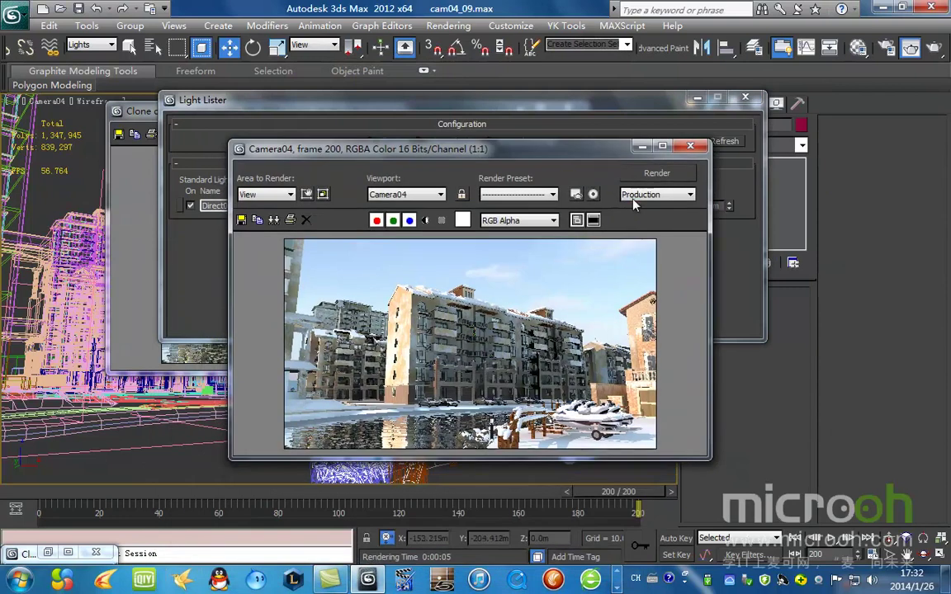
click(931, 54)
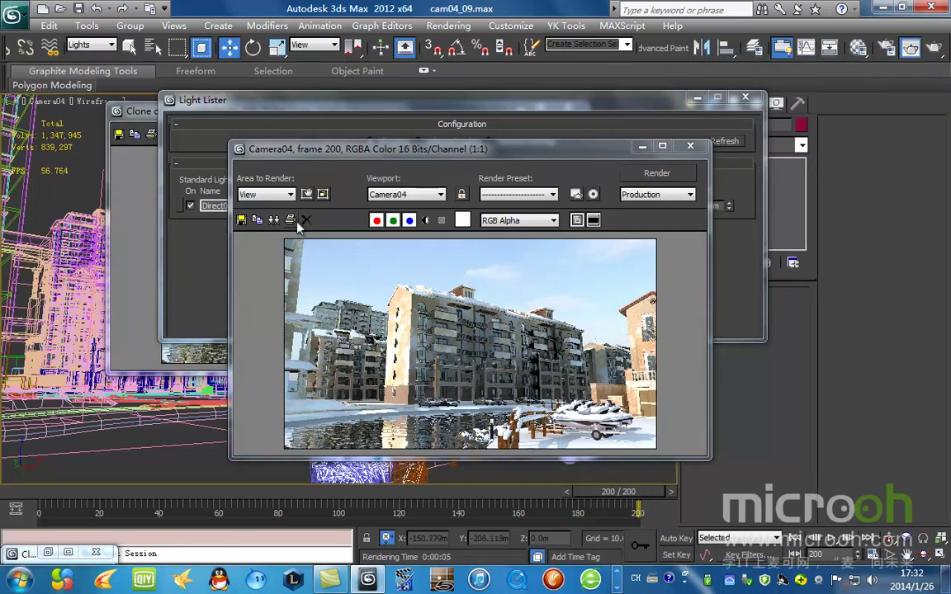
- Clone the latest Camera04 render, move the copy out of the way and close the original render window
click(259, 220)
drag(515, 189, 152, 504)
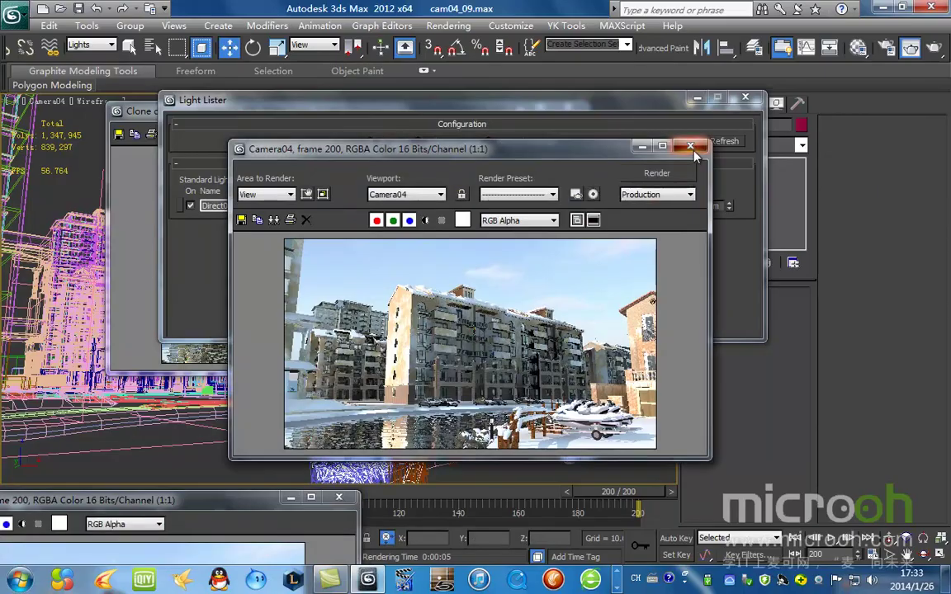
click(692, 148)
- Launch Photoshop from the desktop and open the sunset photo 4127_1369993097389840.jpg in it as a color reference
key(super+d)
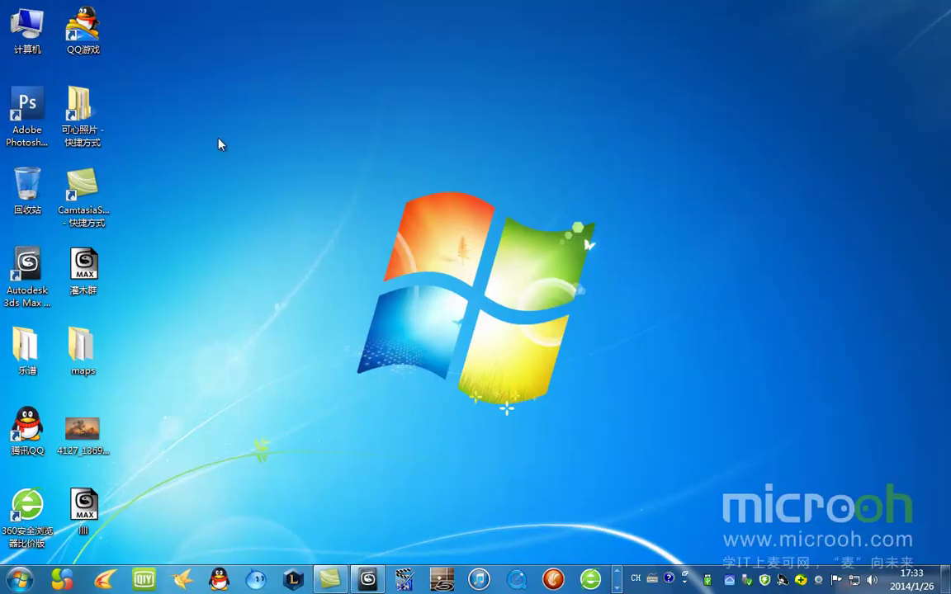
double_click(27, 105)
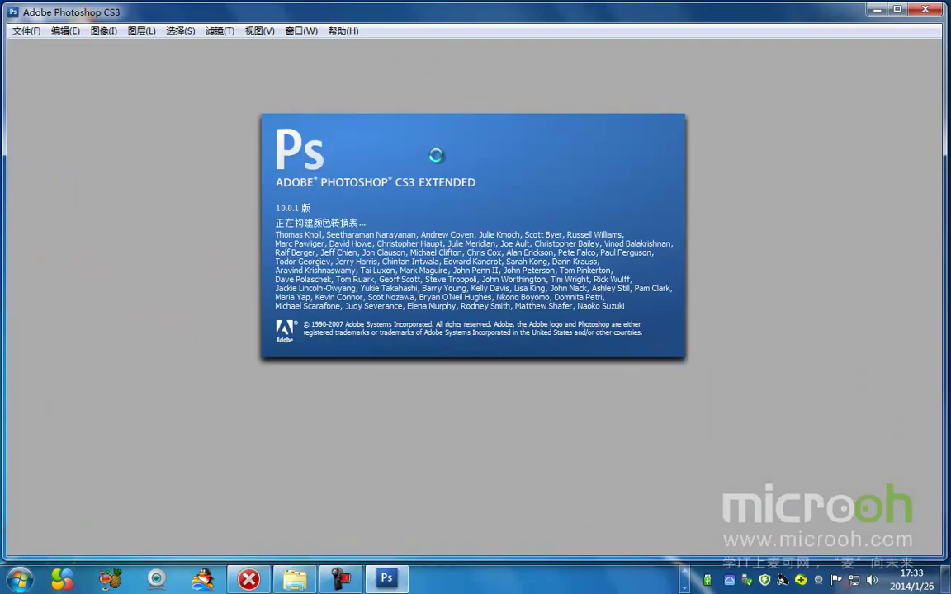
click(876, 9)
drag(83, 429, 424, 245)
click(528, 285)
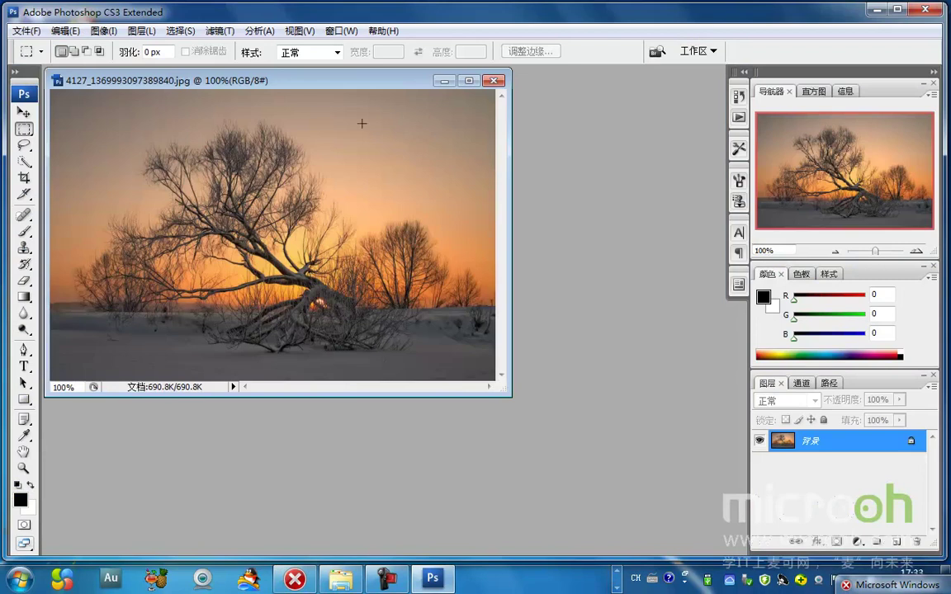
drag(366, 83, 554, 127)
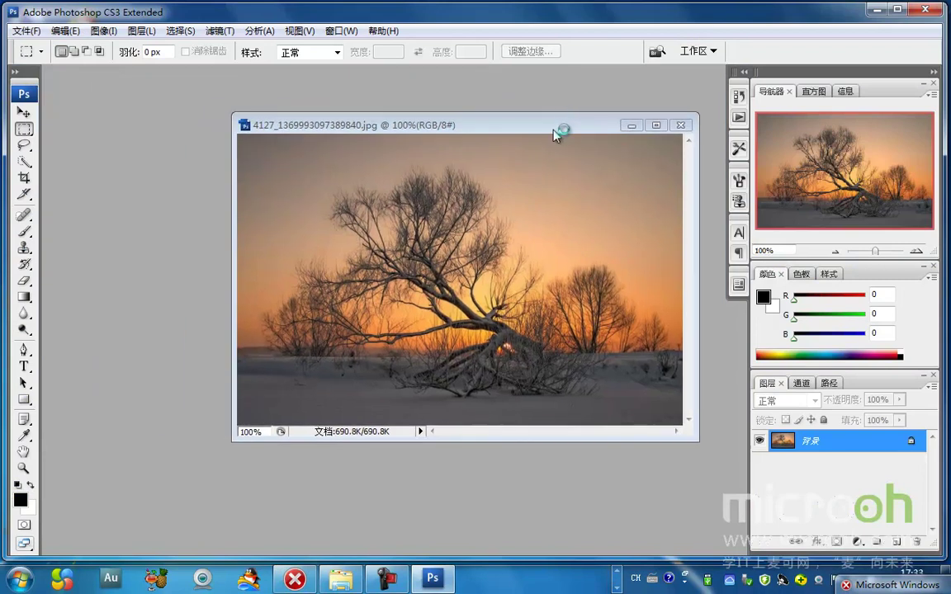
- Sample the yellow glow behind the tree with the Eyedropper and open the foreground color's RGB values
click(24, 435)
click(473, 306)
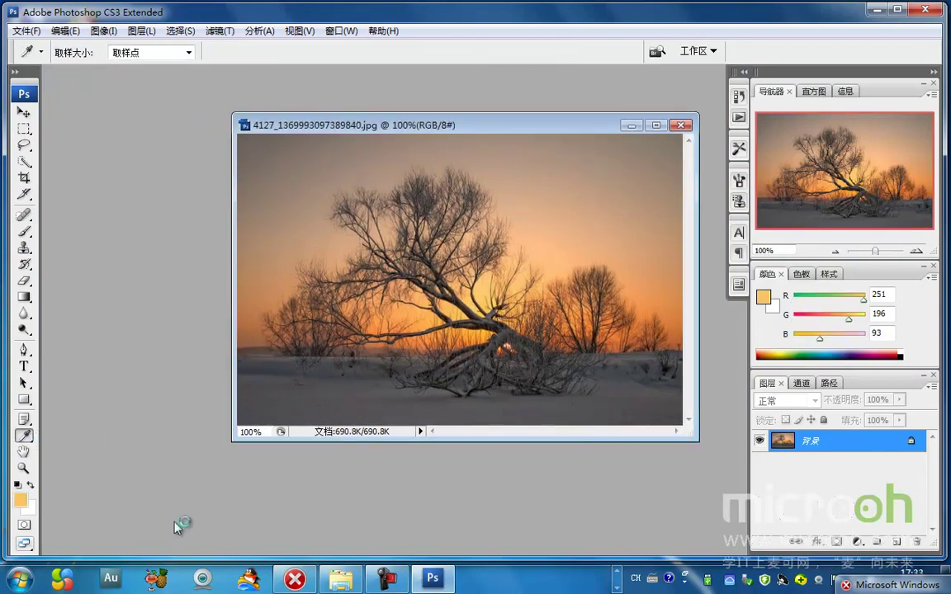
click(477, 327)
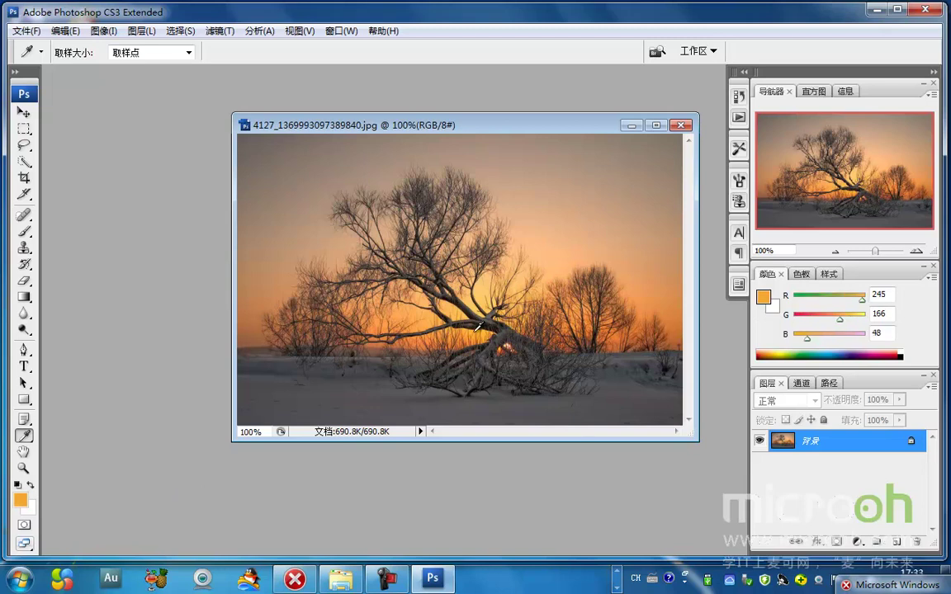
click(481, 305)
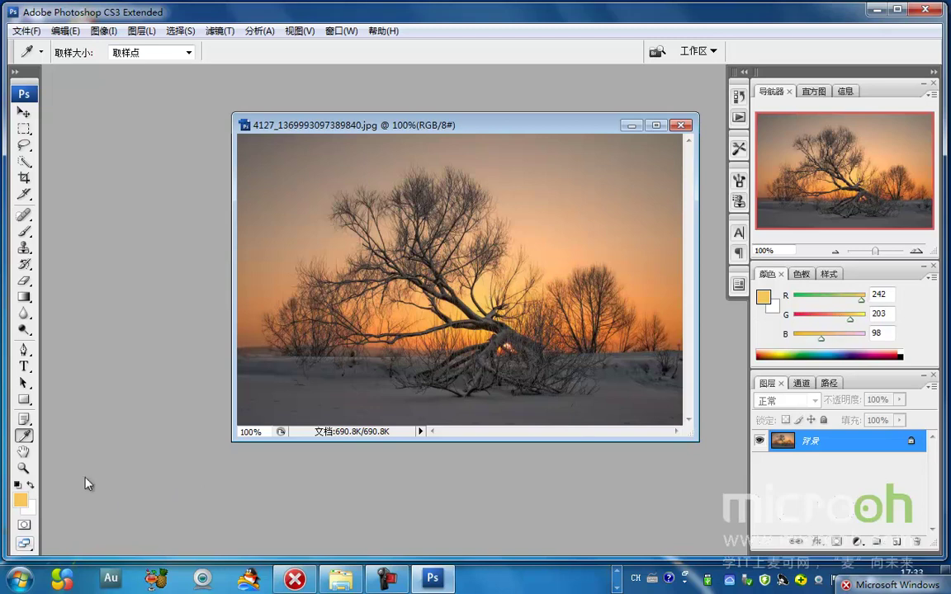
click(21, 499)
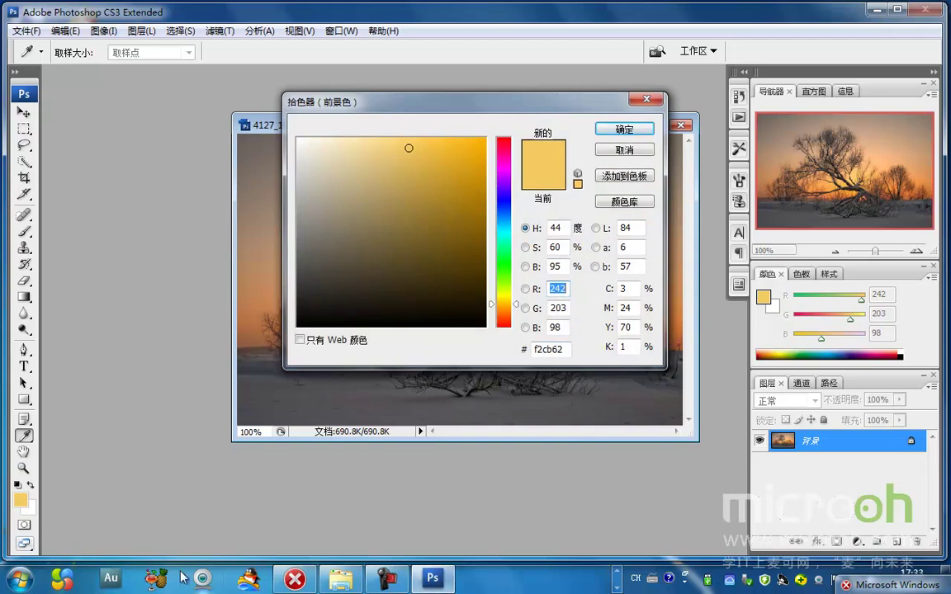
- Switch back to 3ds Max and move the cloned render below the Light Lister
mouse_move(436, 590)
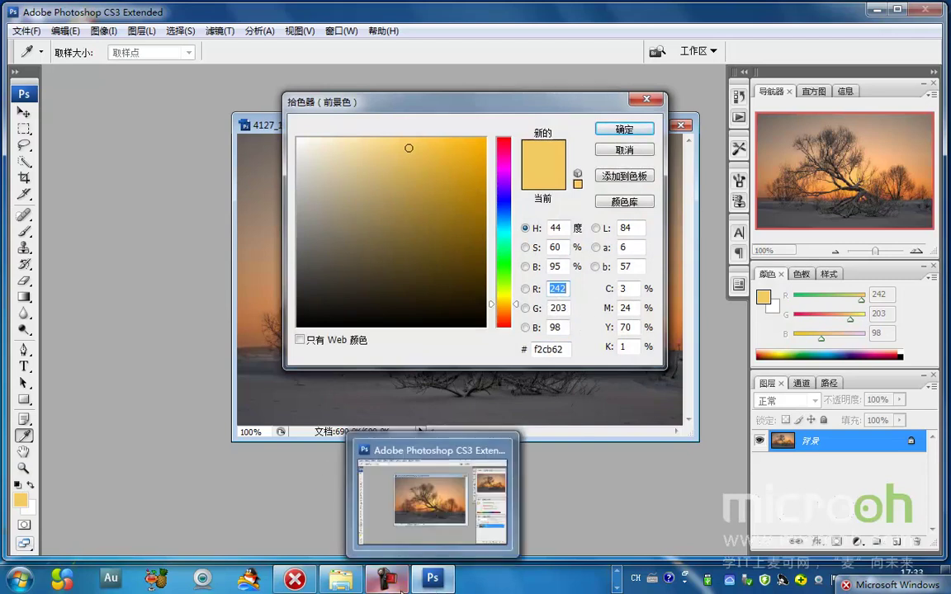
click(617, 571)
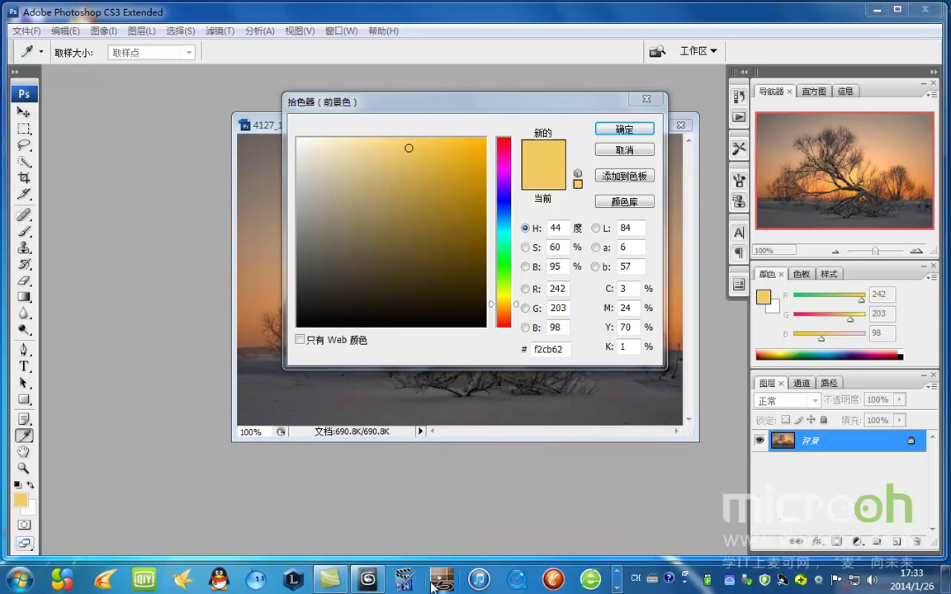
mouse_move(368, 581)
click(368, 503)
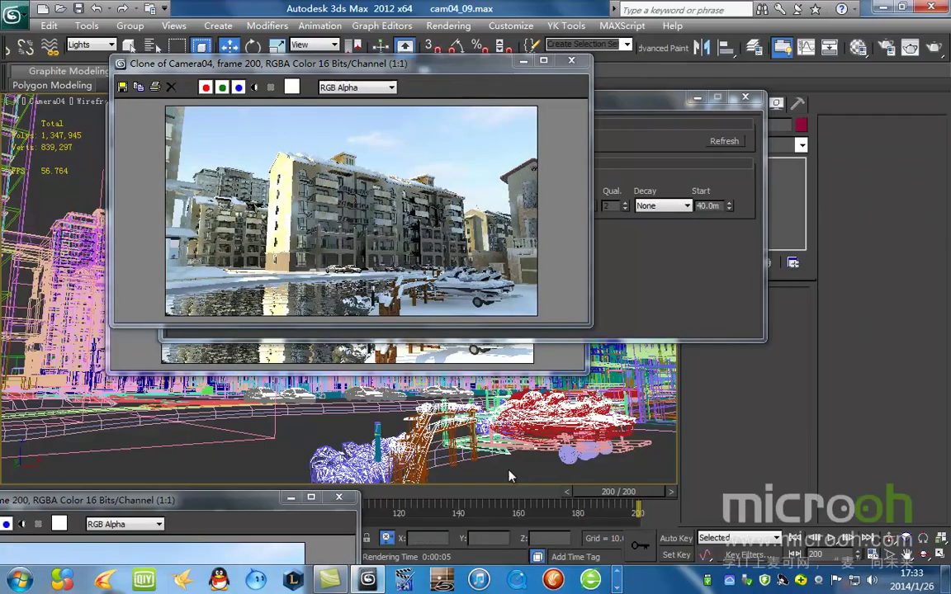
drag(488, 66, 355, 364)
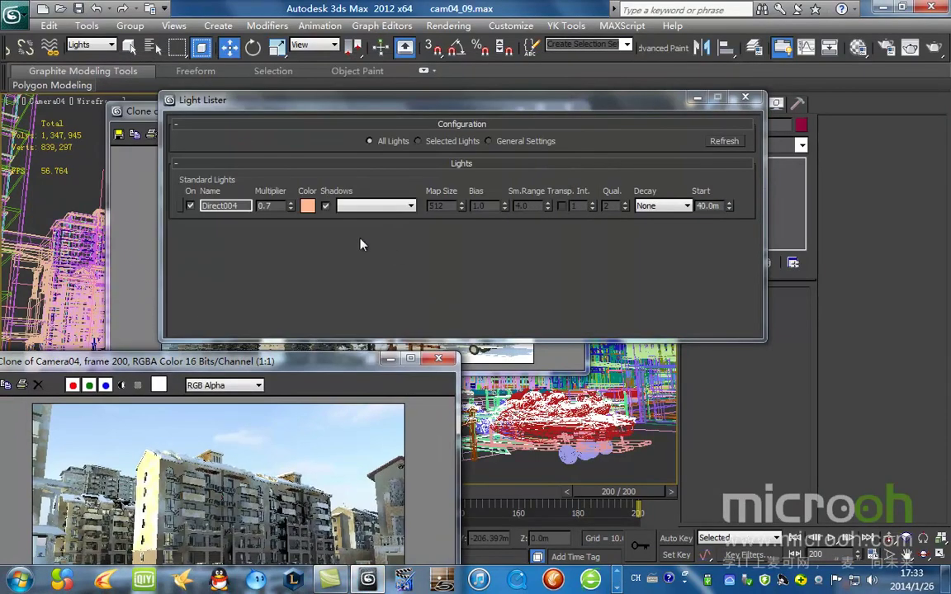
- Set Direct004's light color to the sampled yellow, RGB 242, 203, 98, and accept it
click(306, 206)
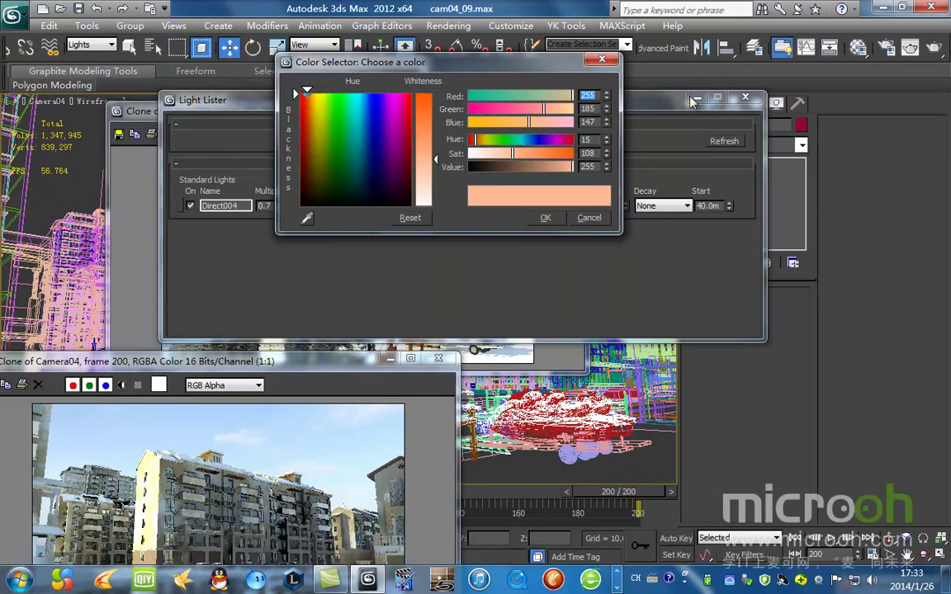
text(242)
key(Tab)
text(2)
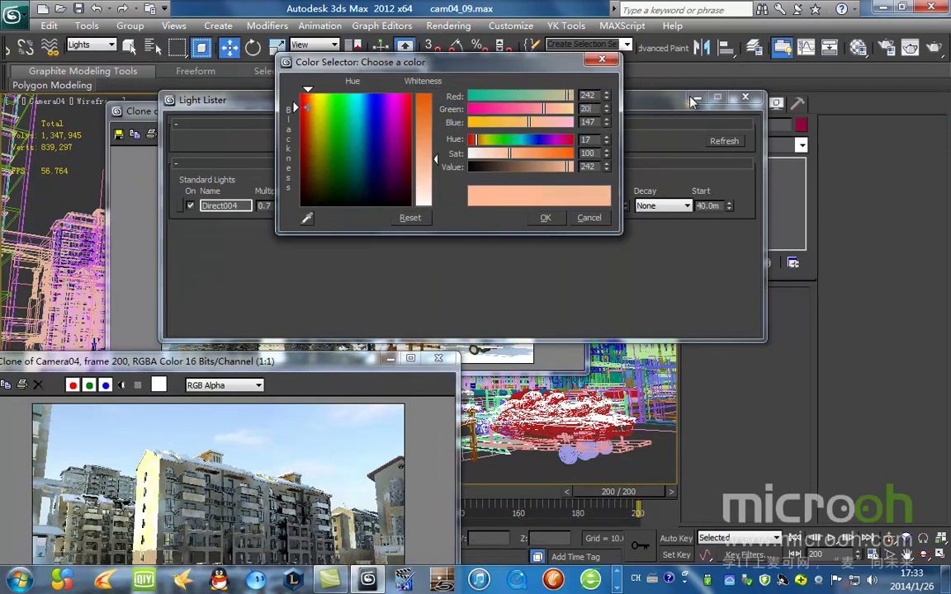
text(03)
key(Tab)
text(98)
key(Return)
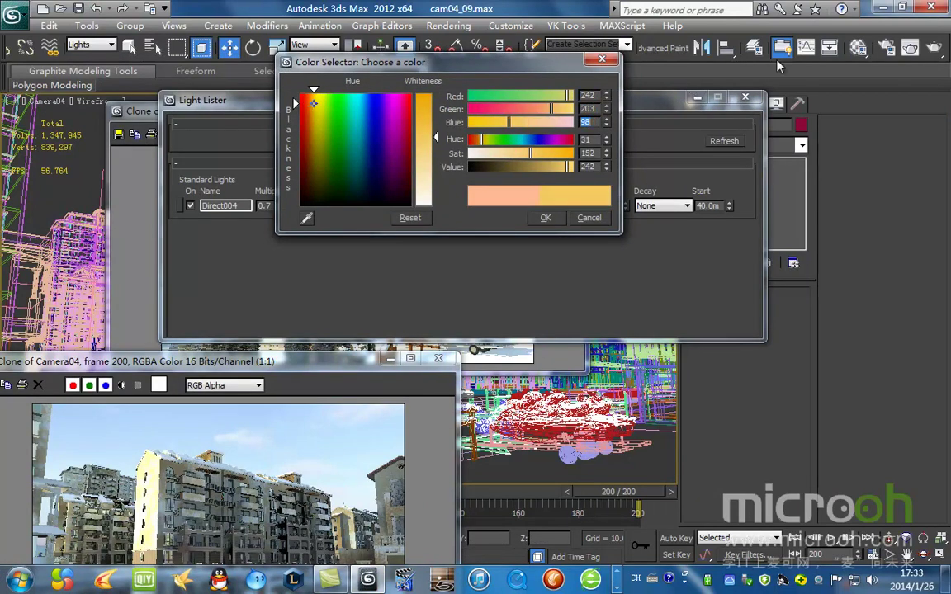
drag(531, 61, 932, 256)
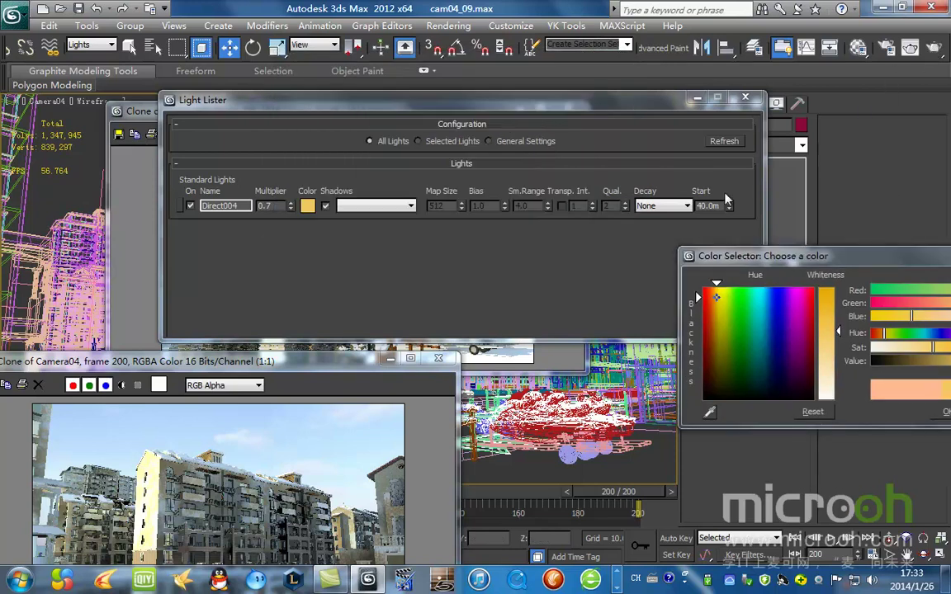
click(946, 411)
- Render Camera04 with the yellow light and place the render beside the clone and the Light Lister for comparison
click(933, 49)
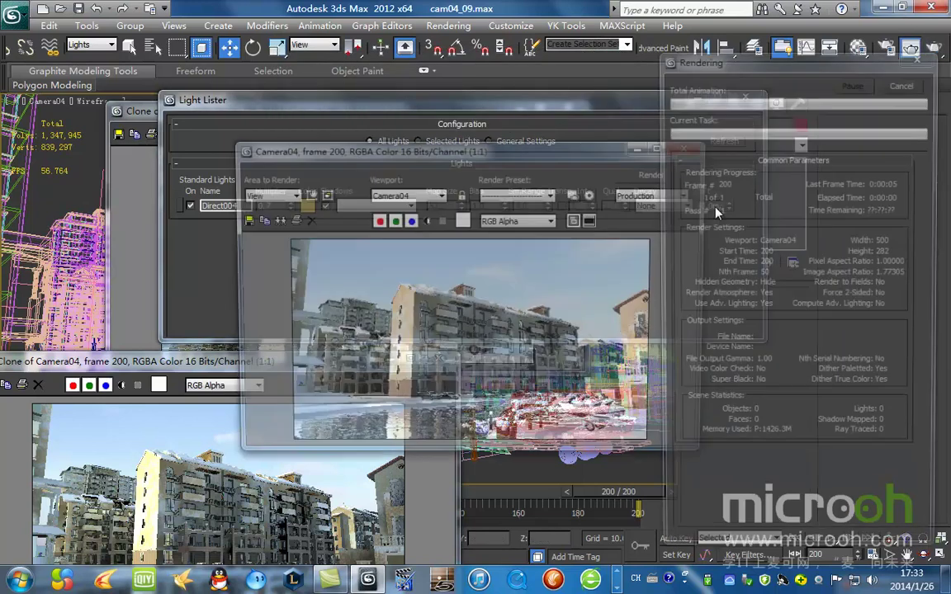
drag(543, 157, 456, 106)
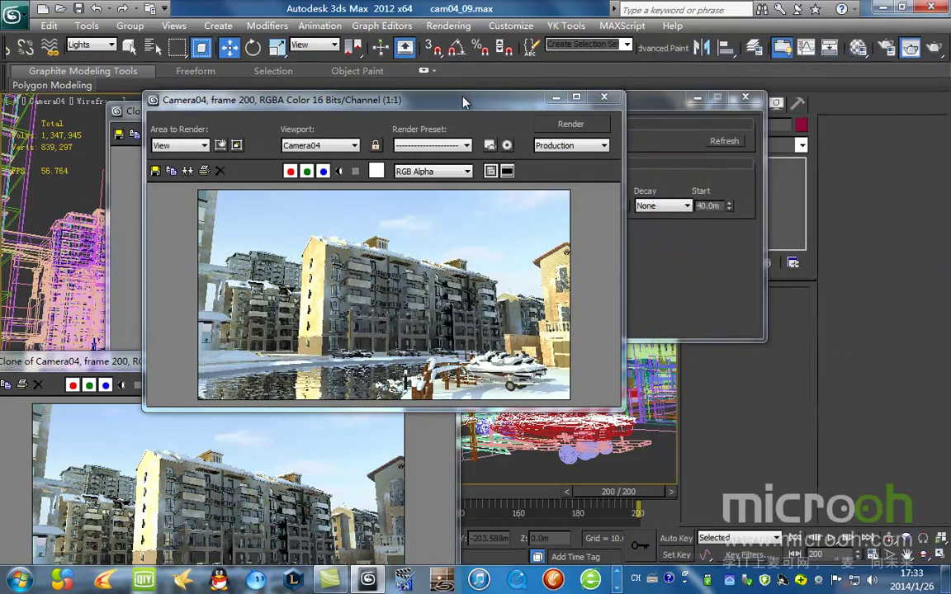
drag(464, 105, 744, 85)
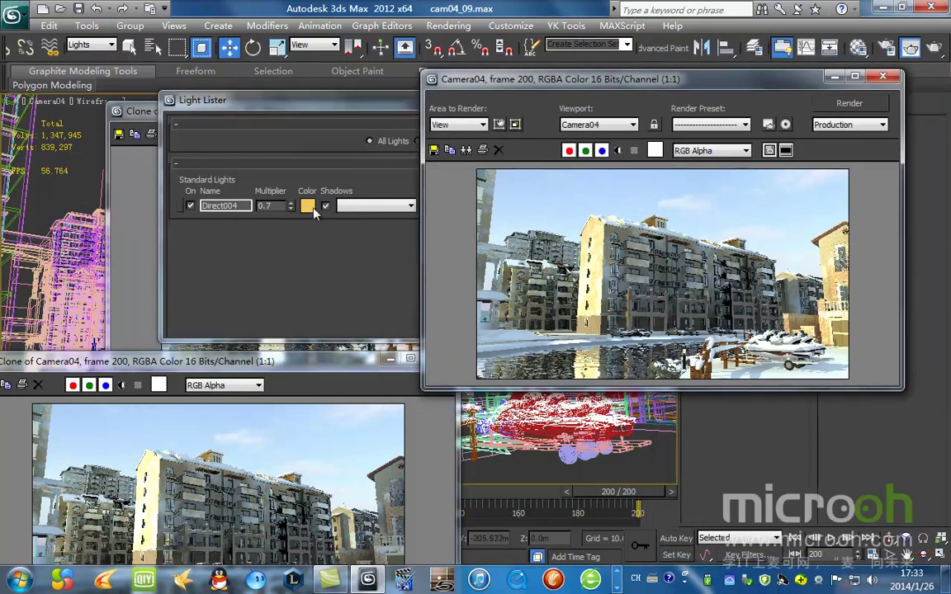
- Reduce the saturation of Direct004's yellow light color to 102 and re-render Camera04
click(307, 206)
drag(792, 256, 612, 250)
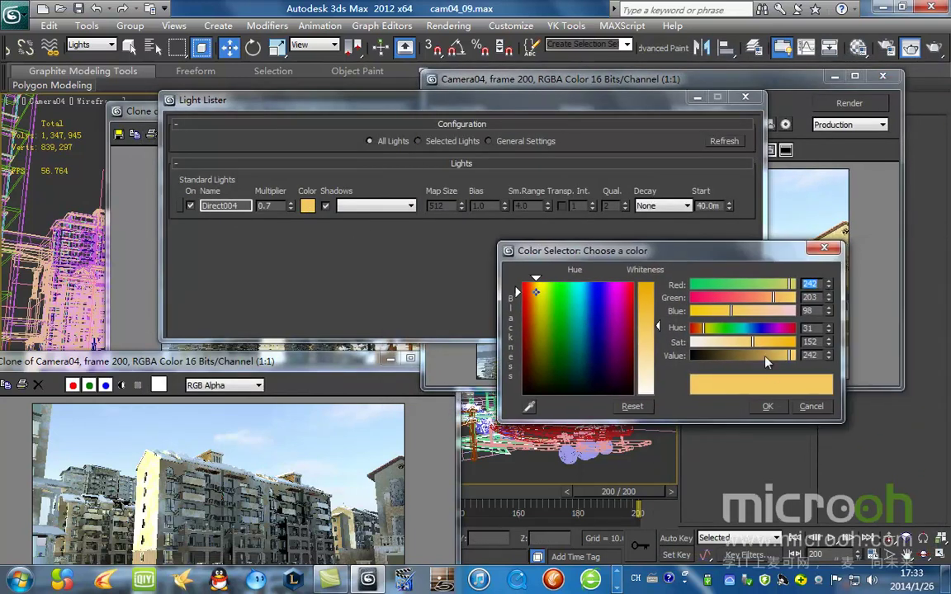
drag(760, 342, 732, 342)
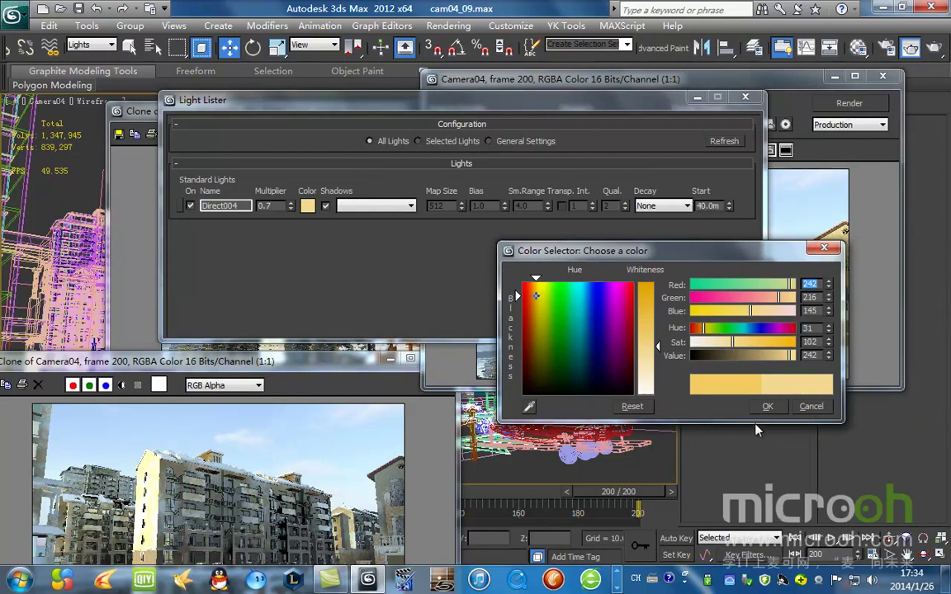
click(777, 407)
click(848, 103)
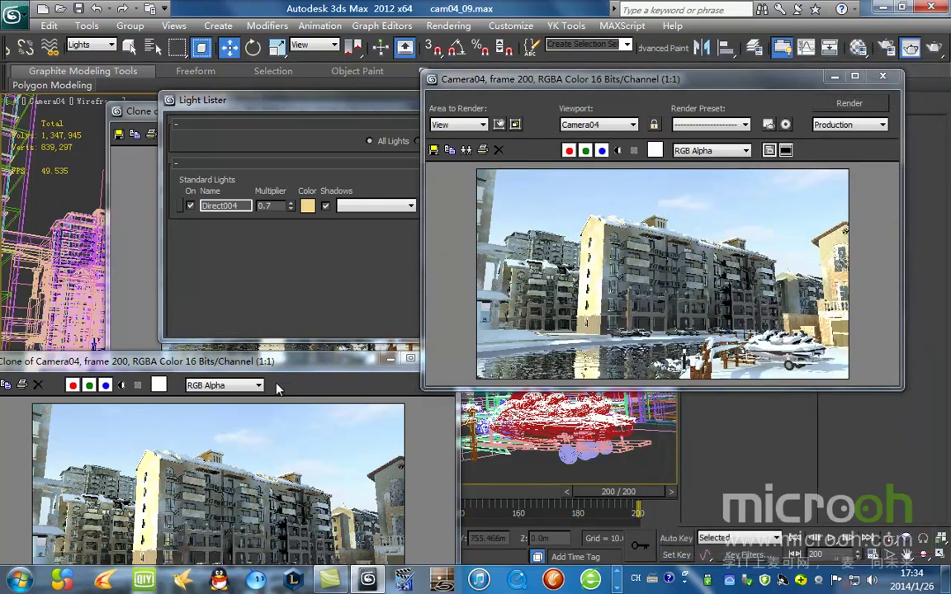
- Uncover the Light Lister, set Direct004's multiplier to 0.6 and re-render Camera04
mouse_move(257, 360)
mouse_down()
mouse_move(371, 82)
mouse_move(344, 88)
mouse_move(411, 128)
mouse_move(540, 252)
mouse_move(293, 401)
mouse_move(340, 365)
mouse_move(398, 217)
mouse_move(351, 301)
mouse_move(330, 387)
mouse_up()
drag(605, 80, 583, 163)
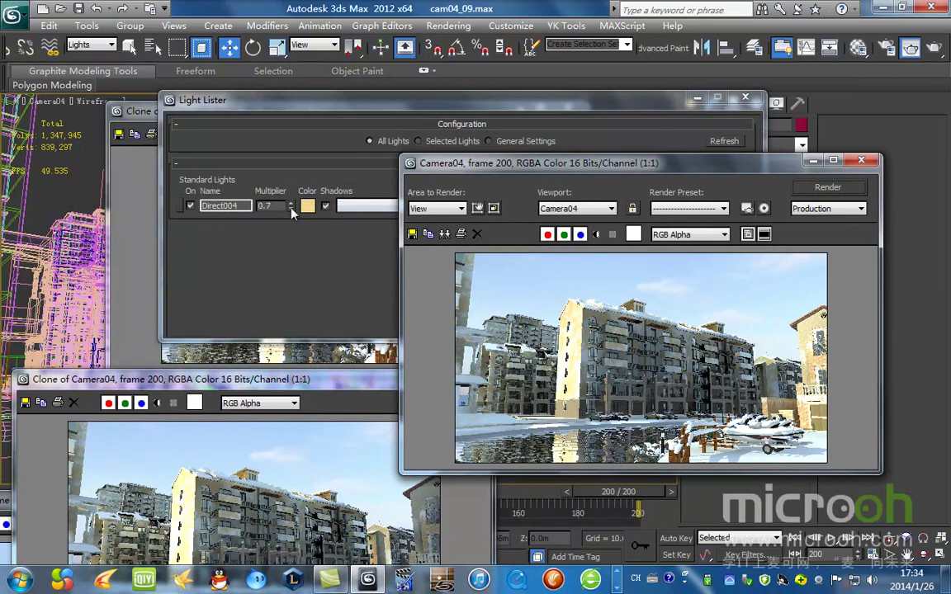
click(259, 204)
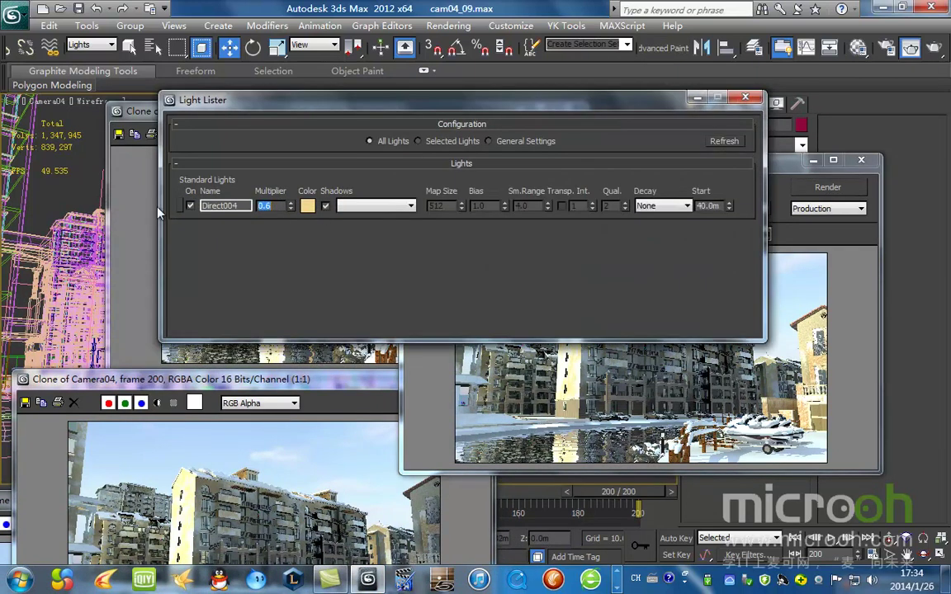
click(828, 187)
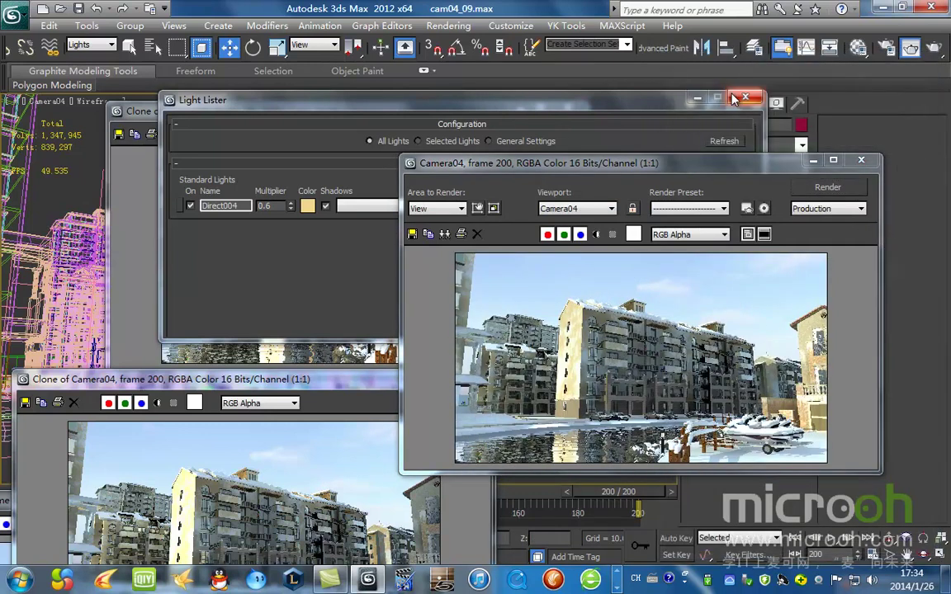
- Close the newer cloned render and place the older clone and the current Camera04 render side by side below Direct004's light settings
drag(711, 165, 647, 81)
mouse_move(287, 379)
mouse_down()
mouse_move(425, 167)
mouse_move(417, 176)
mouse_up()
click(612, 173)
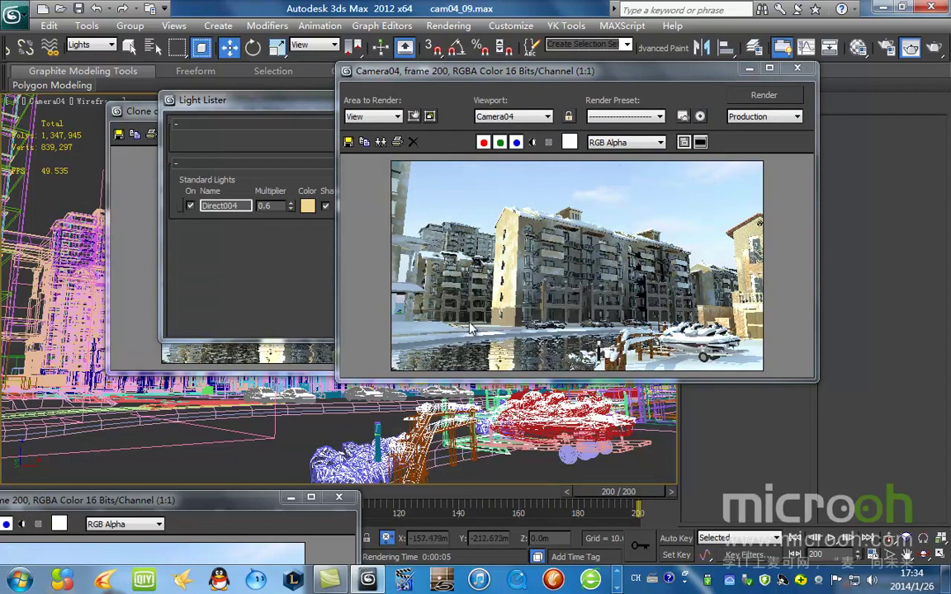
mouse_move(241, 504)
mouse_down()
mouse_move(406, 212)
mouse_move(435, 200)
mouse_move(470, 127)
mouse_up()
mouse_move(643, 80)
mouse_down()
mouse_move(674, 91)
mouse_move(789, 74)
mouse_move(737, 103)
mouse_up()
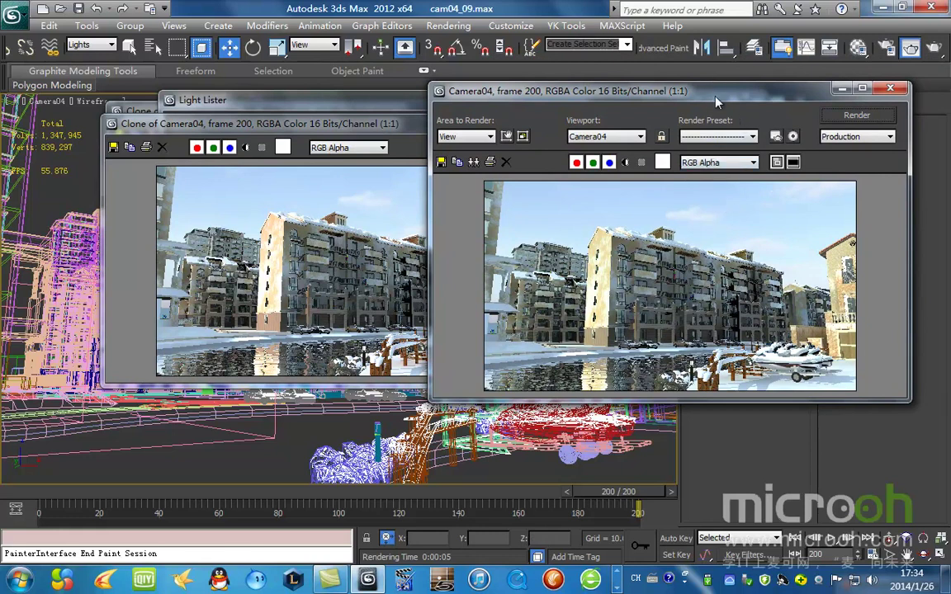
drag(716, 101, 733, 200)
drag(345, 123, 260, 283)
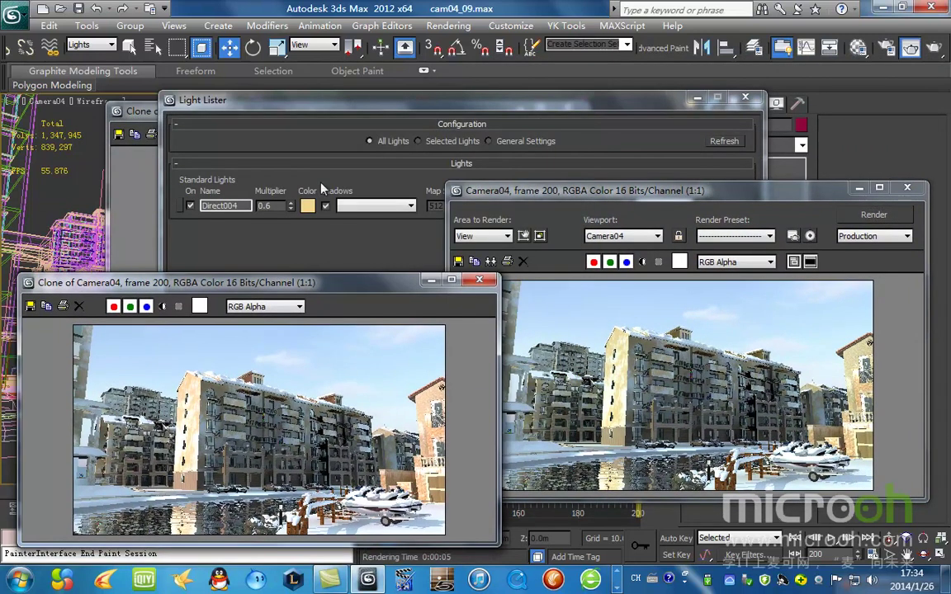
- Shift Direct004's light color to orange with hue 20 and a higher saturation, accept it and re-render Camera04
click(308, 206)
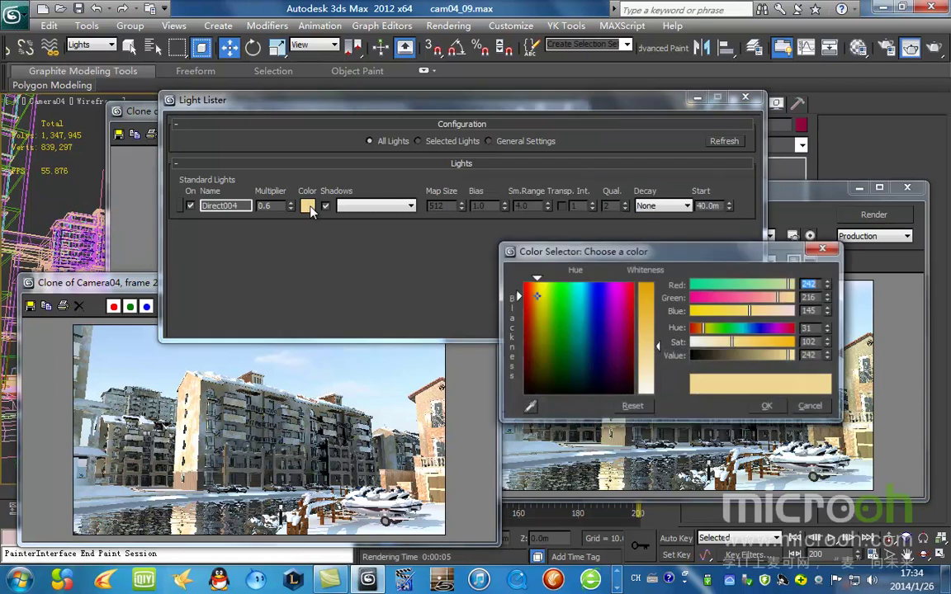
click(815, 410)
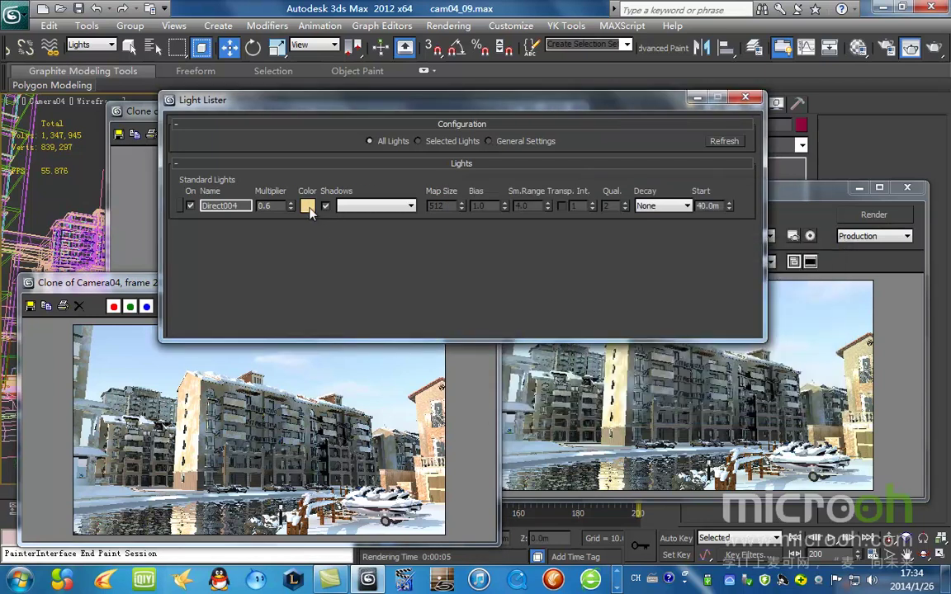
click(307, 206)
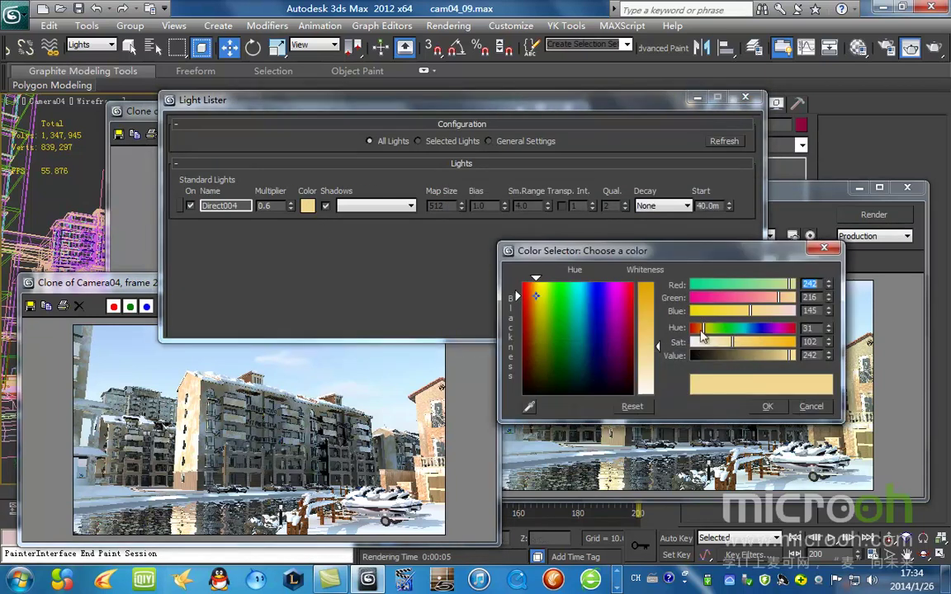
drag(706, 339, 702, 337)
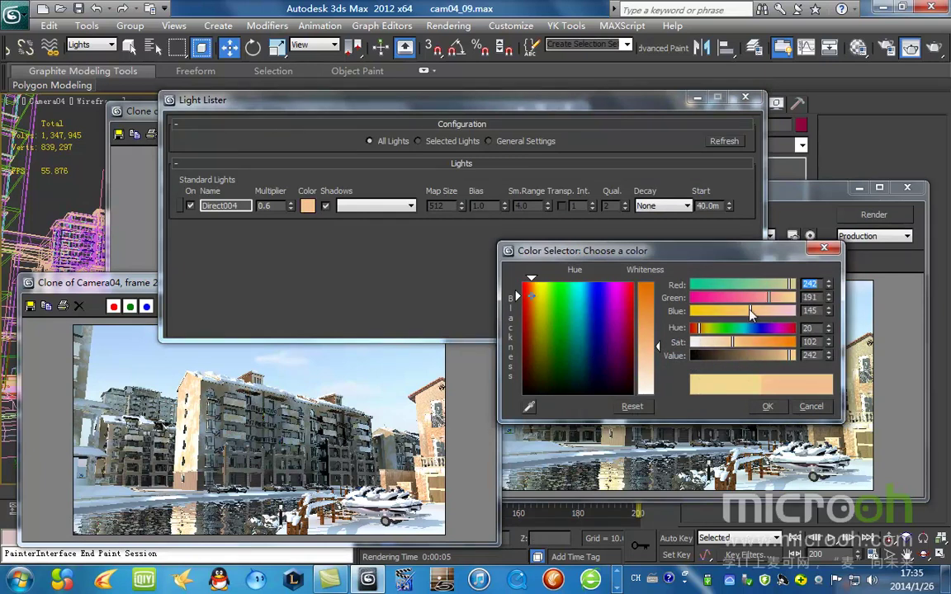
drag(731, 342, 741, 353)
drag(729, 262, 617, 218)
click(656, 361)
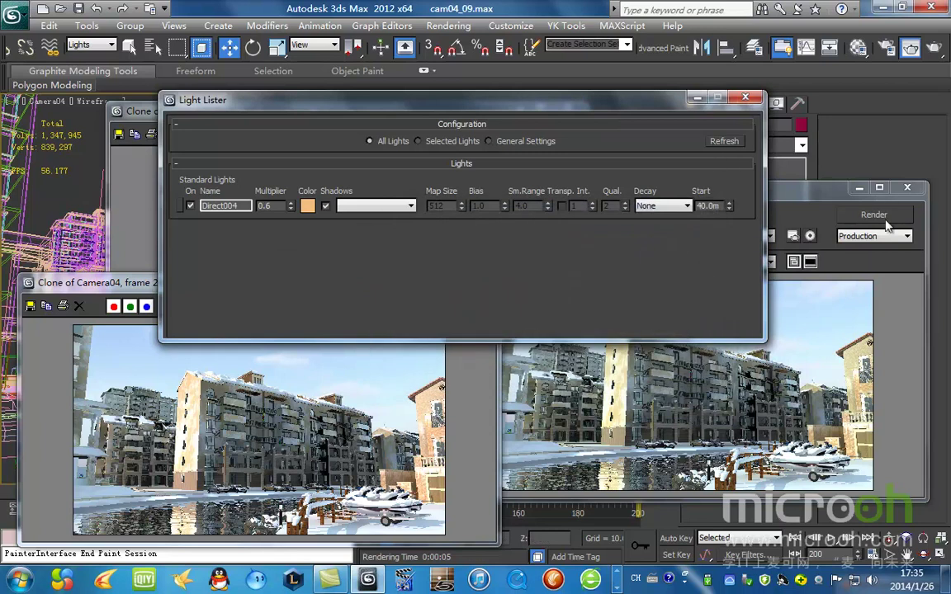
click(900, 213)
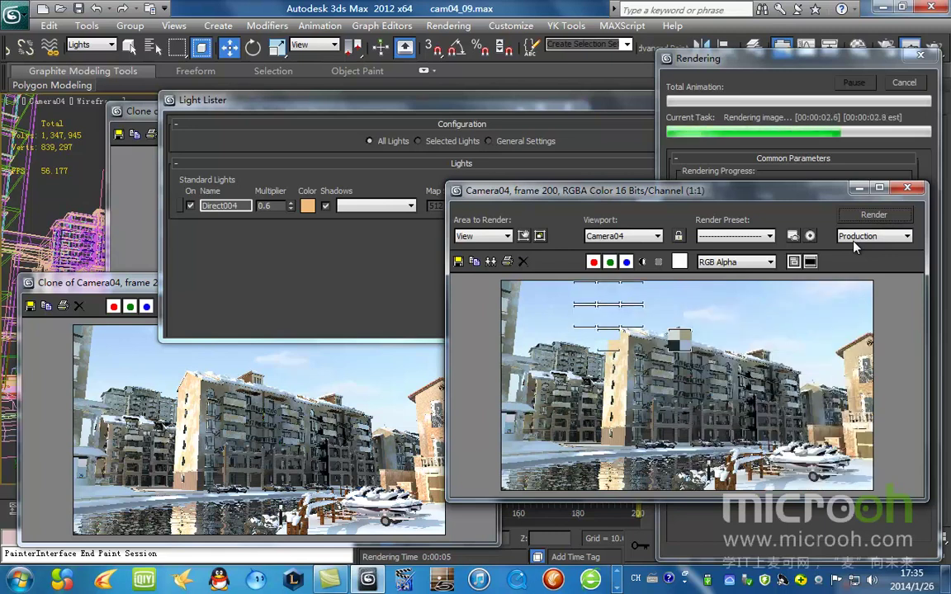
- Set Direct004's multiplier to 0.5, re-render Camera04 and move the render window up
click(278, 206)
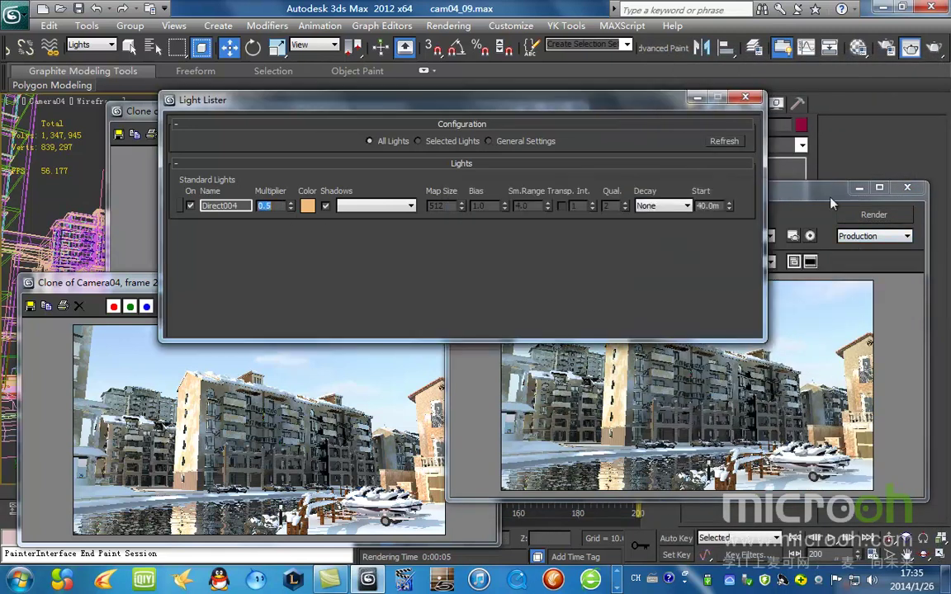
click(893, 216)
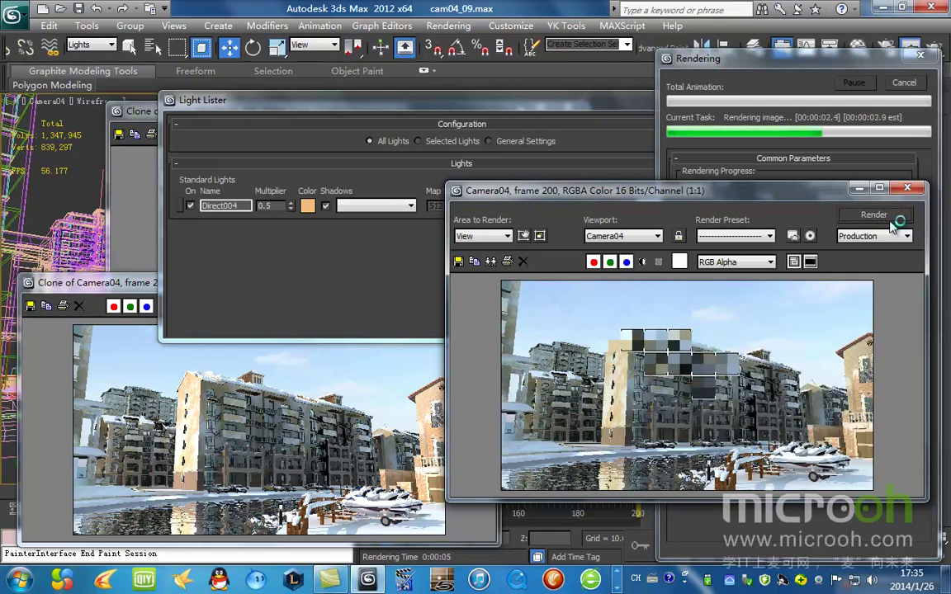
drag(711, 204, 691, 138)
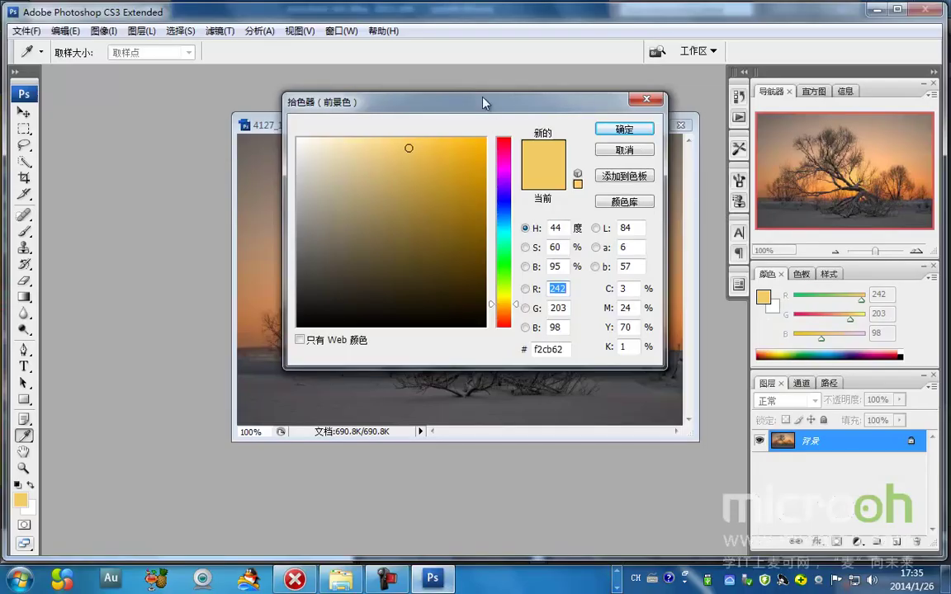
- Check the sampled color in Photoshop, then switch to the 360 browser and restore the previously open Baidu image pages
drag(484, 102, 455, 162)
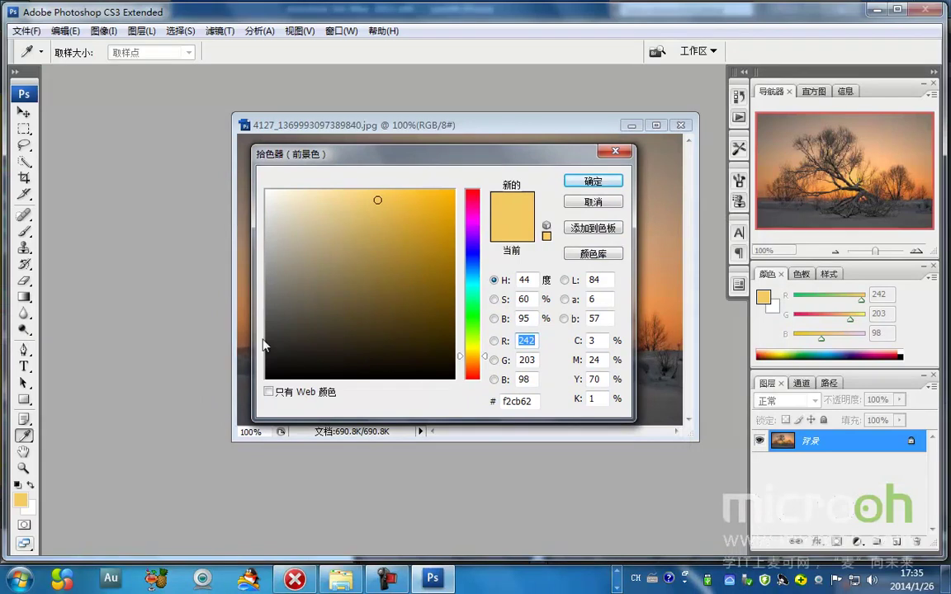
click(18, 579)
click(107, 95)
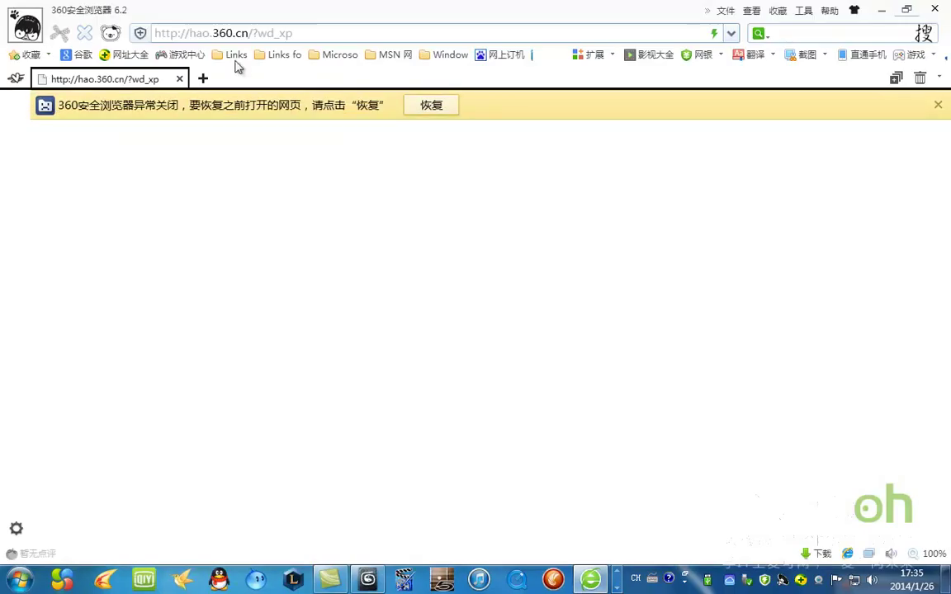
click(445, 106)
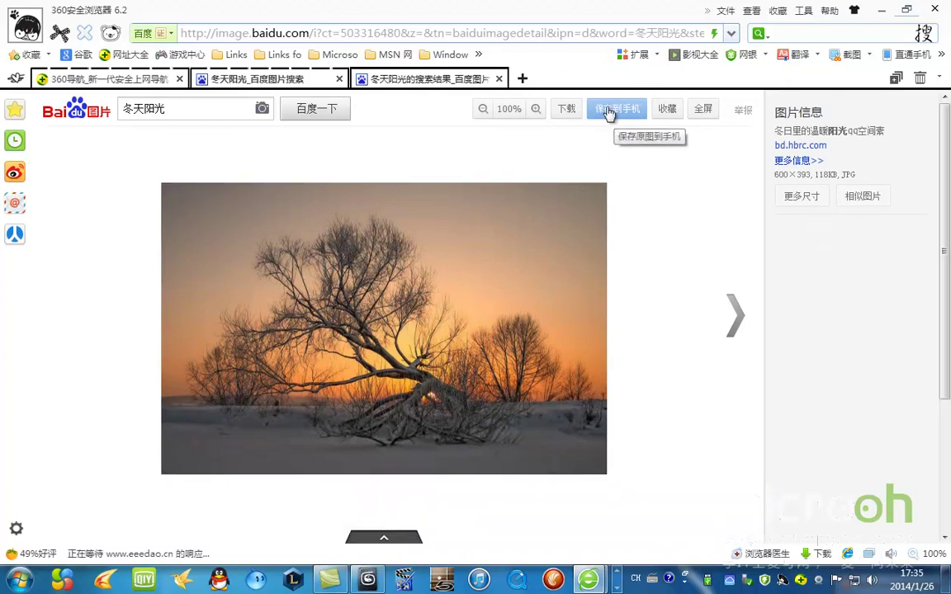
- Close the sunset tree photo page and look through the Baidu image results for 冬天阳光 for another sunlight reference
click(500, 79)
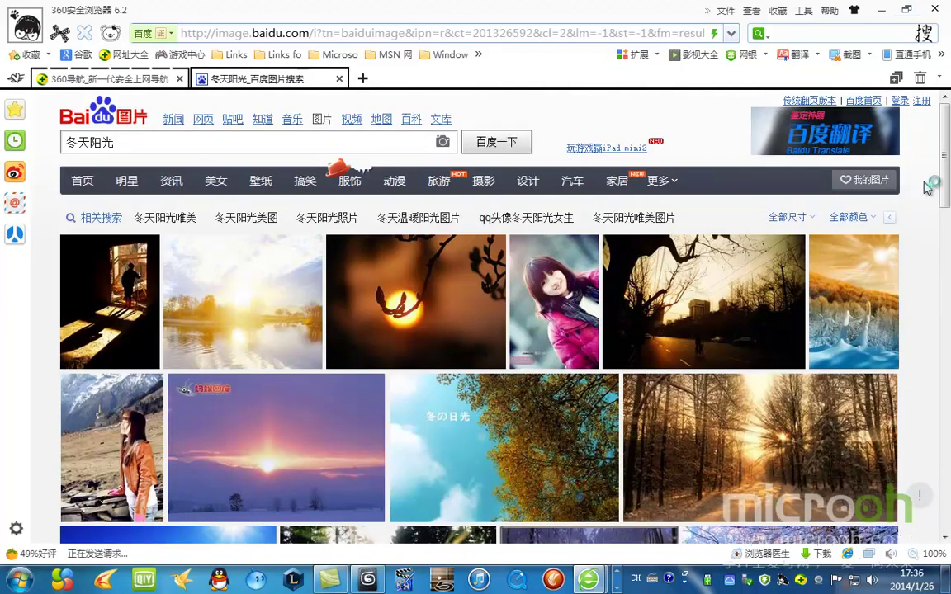
scroll(939, 227, down, 3)
drag(936, 221, 934, 225)
scroll(939, 231, down, 6)
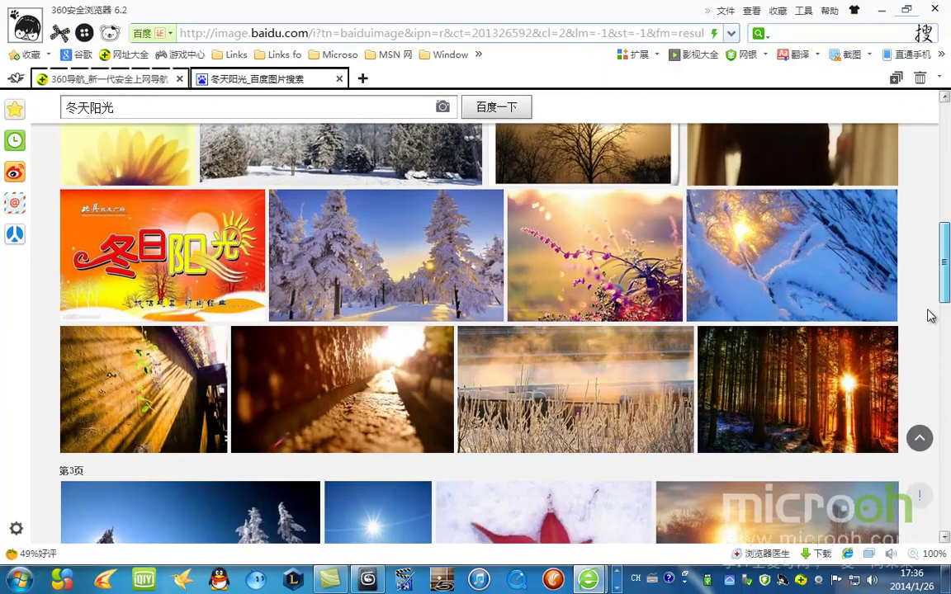
drag(928, 310, 925, 320)
scroll(930, 330, down, 1)
scroll(928, 340, down, 2)
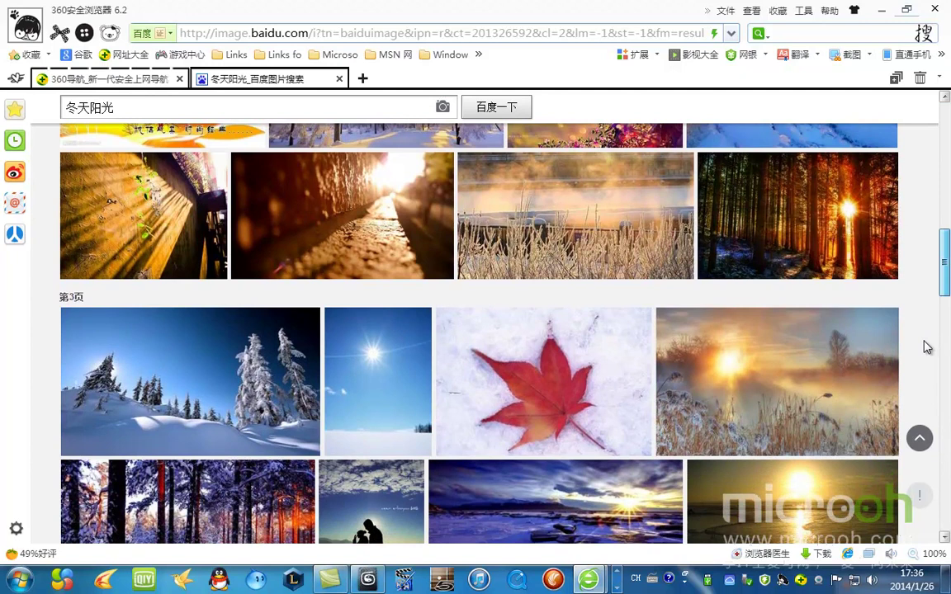
scroll(923, 347, down, 1)
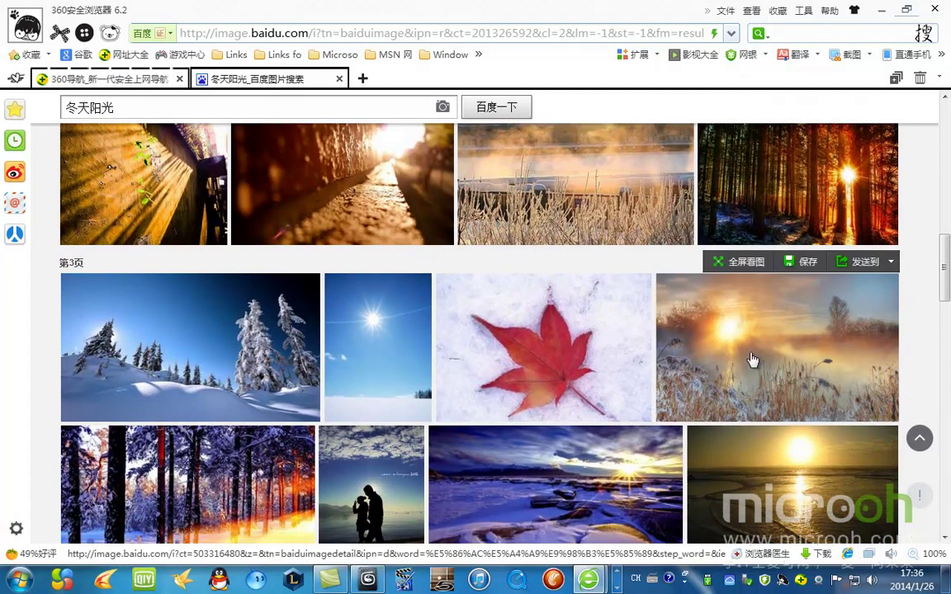
- Open the photo of the sun rising over snowy reeds and save it to the desktop as a JPEG
click(753, 360)
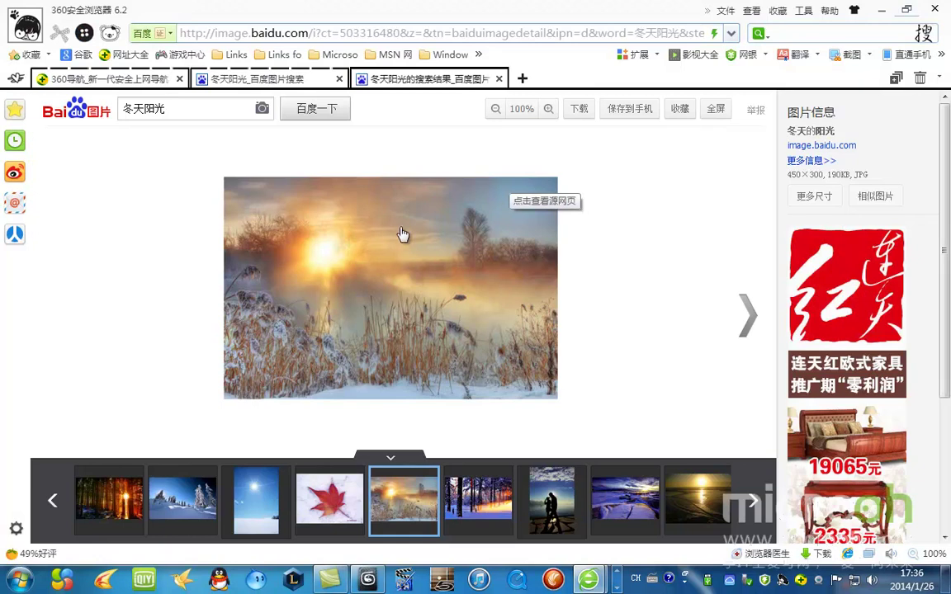
right_click(402, 234)
click(458, 236)
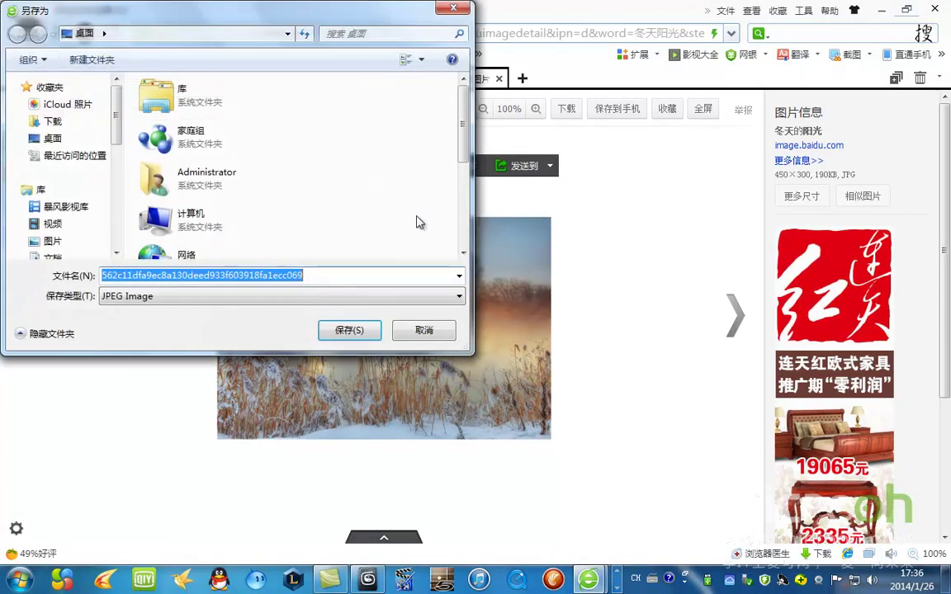
click(346, 331)
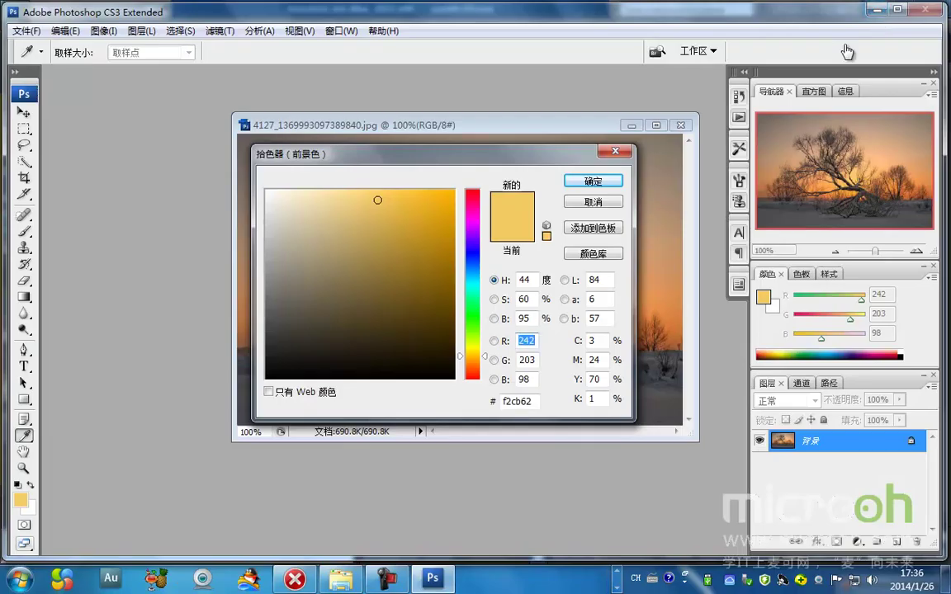
- In Photoshop, cancel the color picker, close the sunset tree photo and open the saved snowy reeds photo from the desktop
click(600, 207)
click(680, 125)
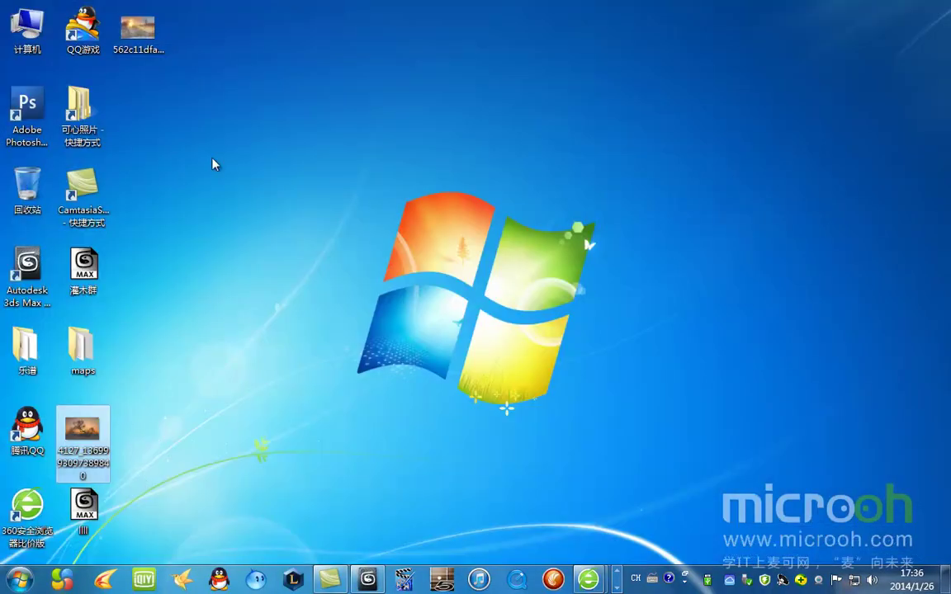
mouse_move(137, 29)
mouse_down()
mouse_move(602, 347)
mouse_move(583, 353)
mouse_move(330, 240)
mouse_move(203, 61)
mouse_move(140, 27)
mouse_up()
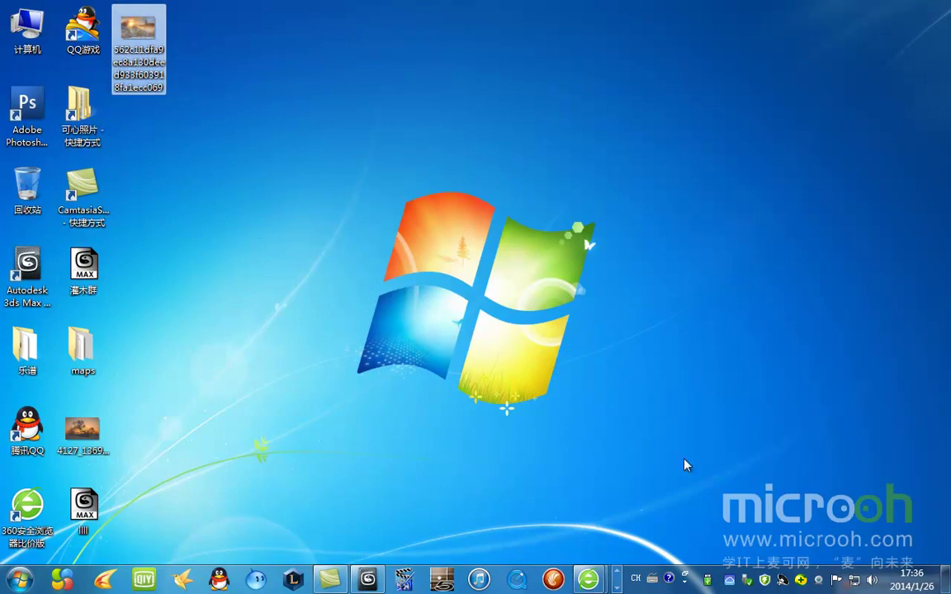
click(617, 571)
click(617, 589)
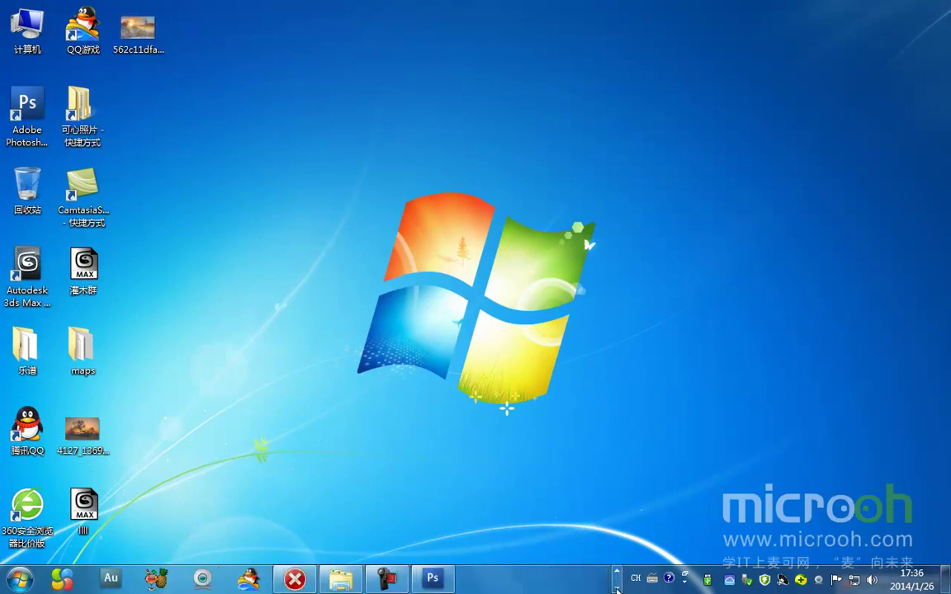
drag(151, 52, 416, 289)
click(556, 285)
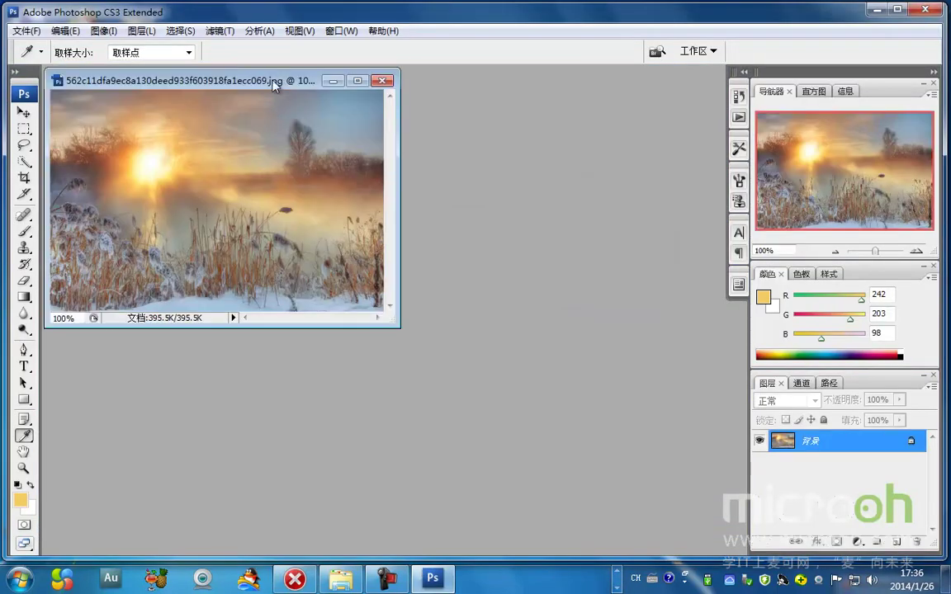
- Sample the orange glow beside the sun as the foreground color, RGB 253, 184, 80, check it in the color picker and leave Photoshop
drag(266, 91, 525, 192)
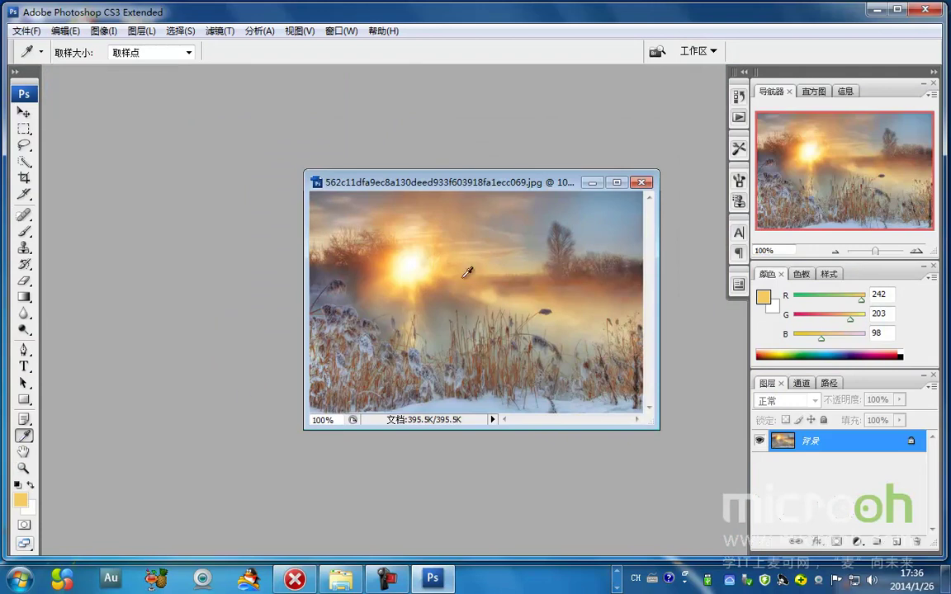
click(411, 258)
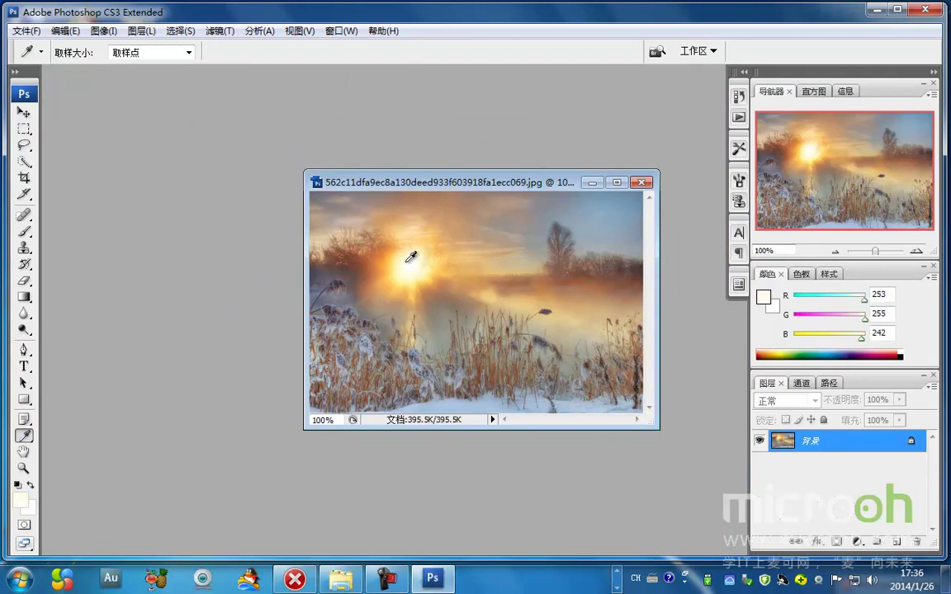
click(399, 255)
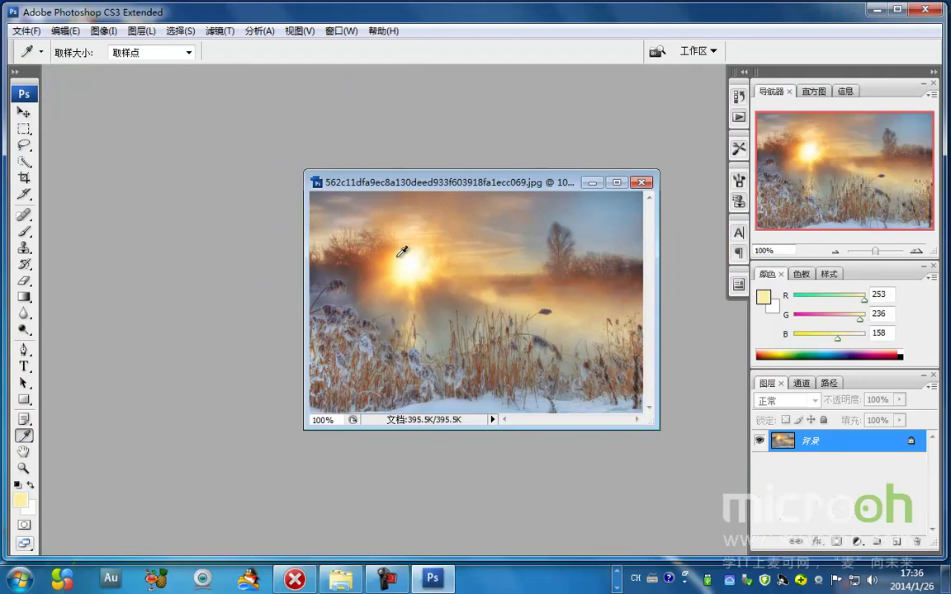
click(397, 250)
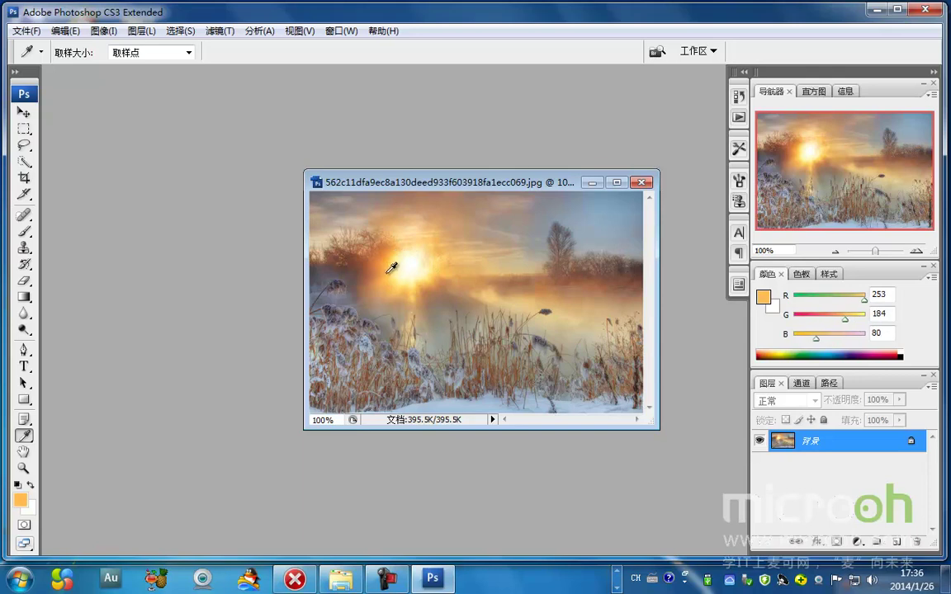
click(21, 499)
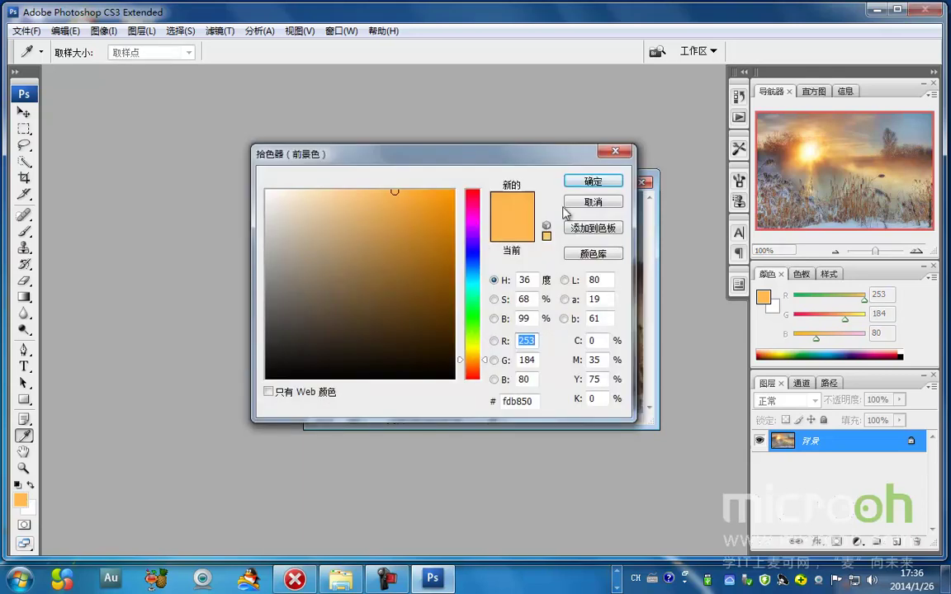
click(432, 578)
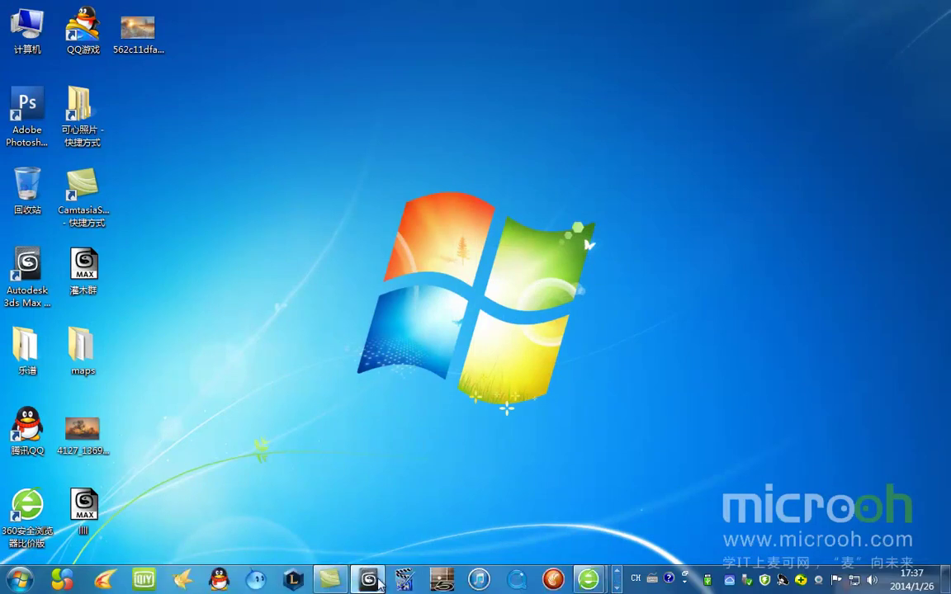
- Switch to 3ds Max, clone the Camera04 render for comparison and close the original render window
click(369, 580)
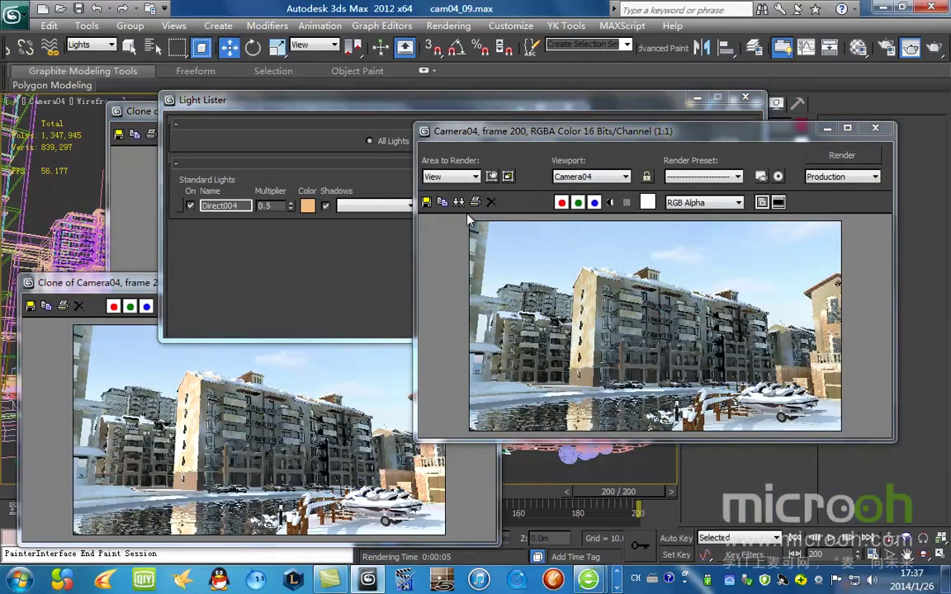
click(459, 201)
drag(504, 180, 312, 393)
click(875, 129)
- Set the Direct004 sunlight color to RGB 253, 184, 80
click(307, 206)
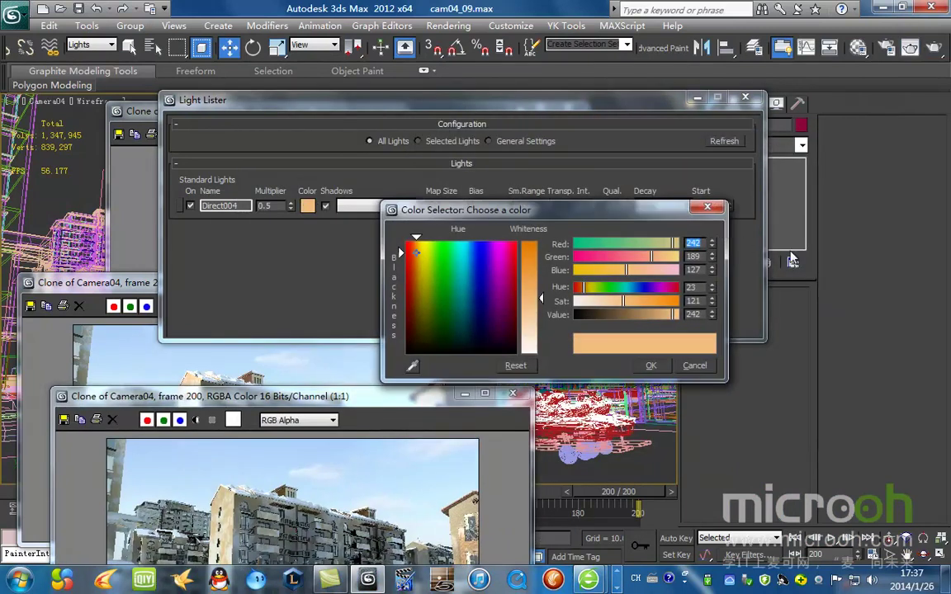
key(Tab)
text(184)
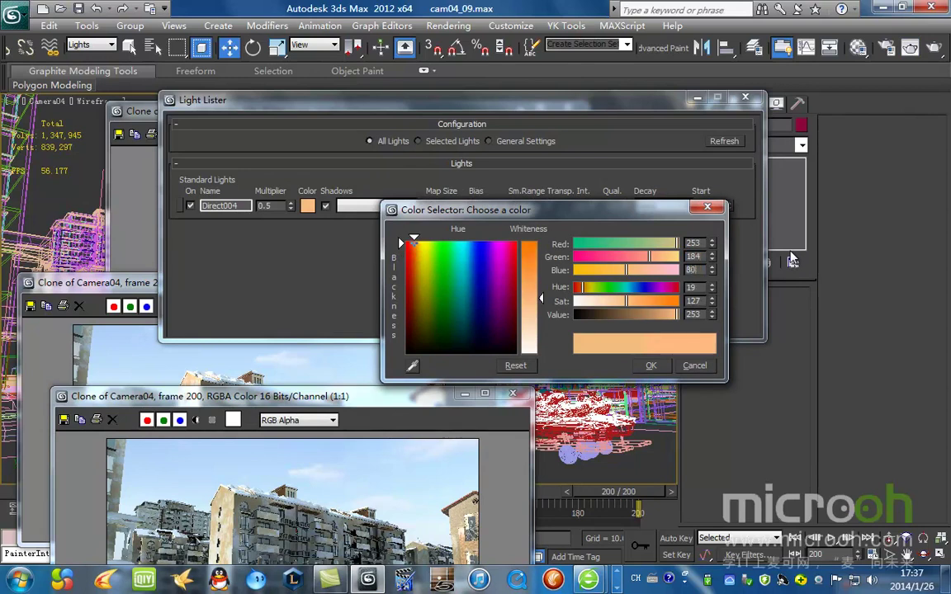
text(80)
key(Return)
click(659, 365)
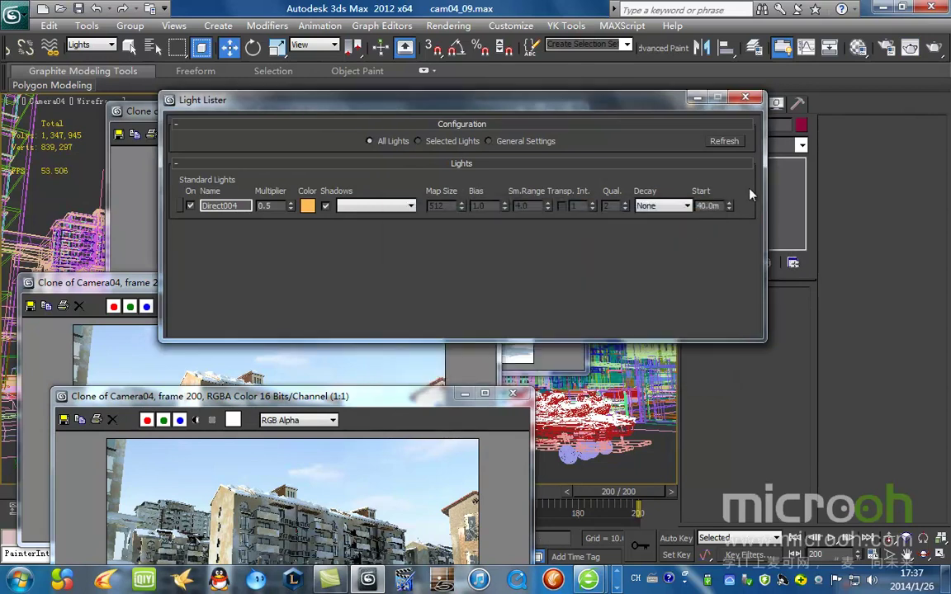
- Render Camera04 with the orange sunlight color and position the render so the cloned render can be compared
click(932, 48)
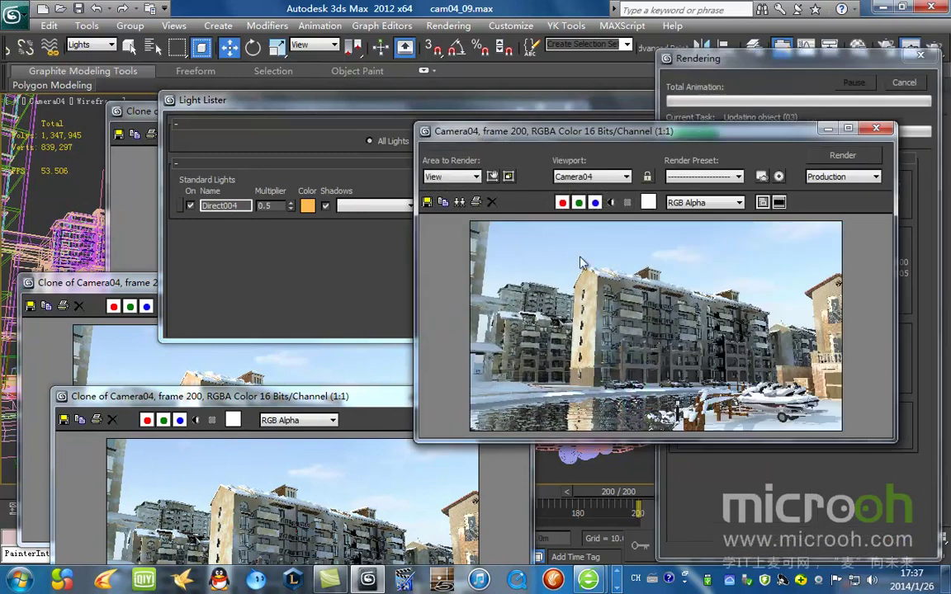
drag(698, 141, 537, 134)
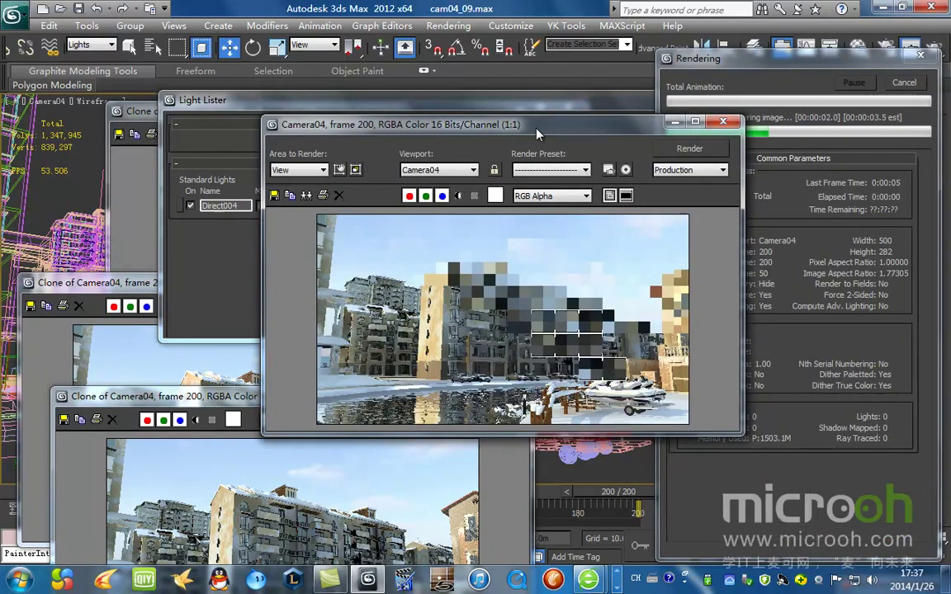
drag(575, 136, 677, 173)
- Lower the Direct004 sunlight color's saturation to 77 and render Camera04 again
click(308, 206)
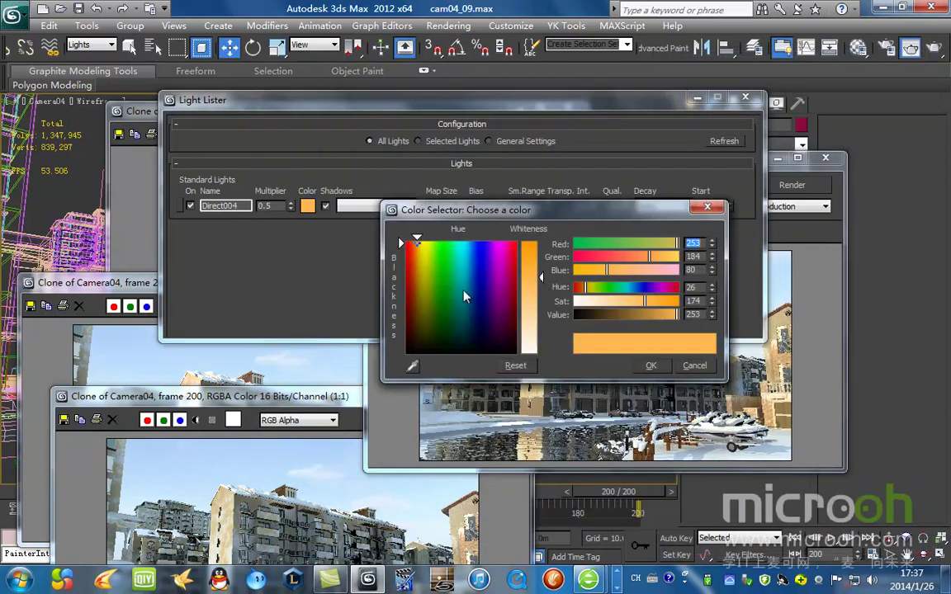
drag(643, 307, 605, 305)
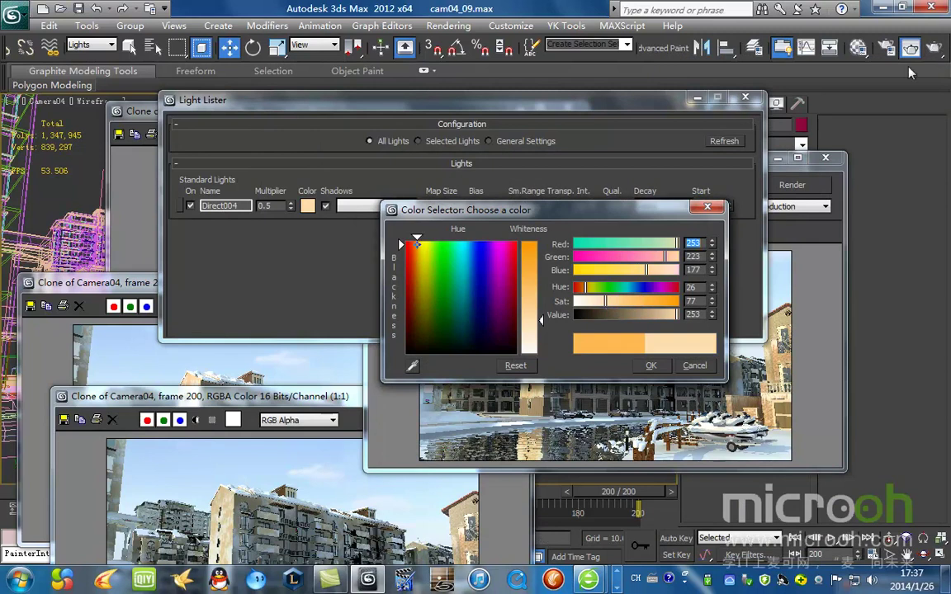
click(651, 364)
click(934, 48)
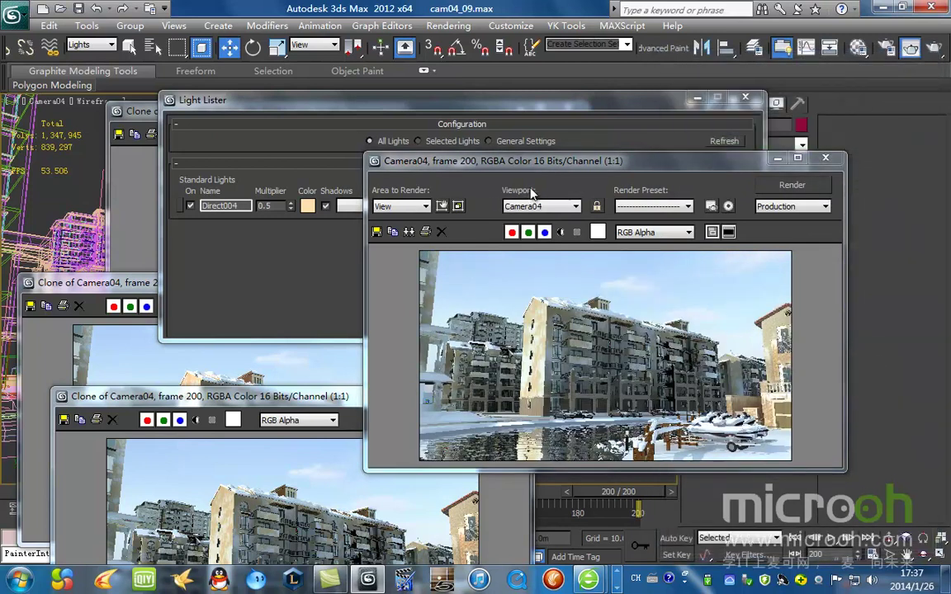
- Arrange the cloned renders around the new Camera04 render and compare their sunlight tones
click(237, 346)
drag(345, 284, 348, 123)
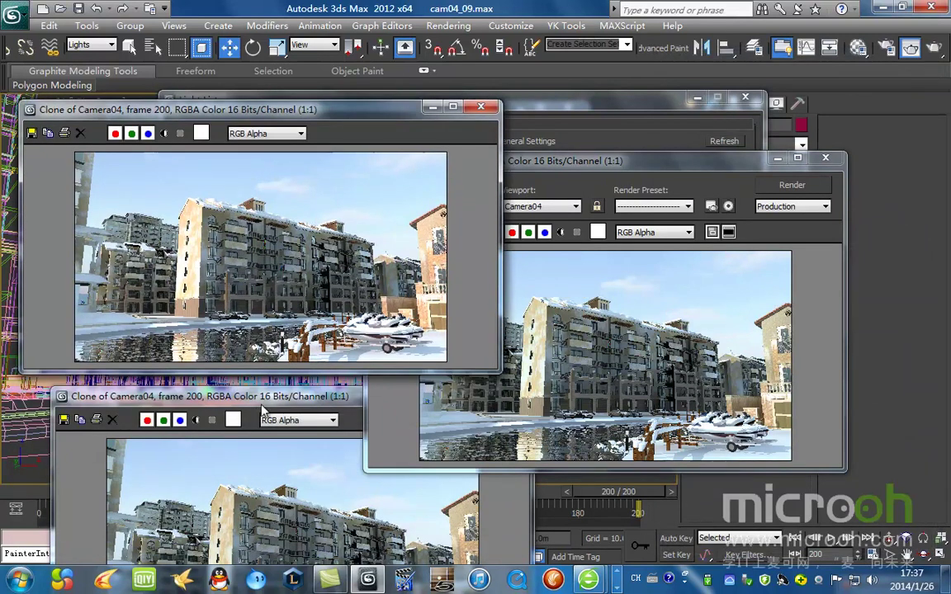
drag(255, 406, 297, 211)
click(615, 152)
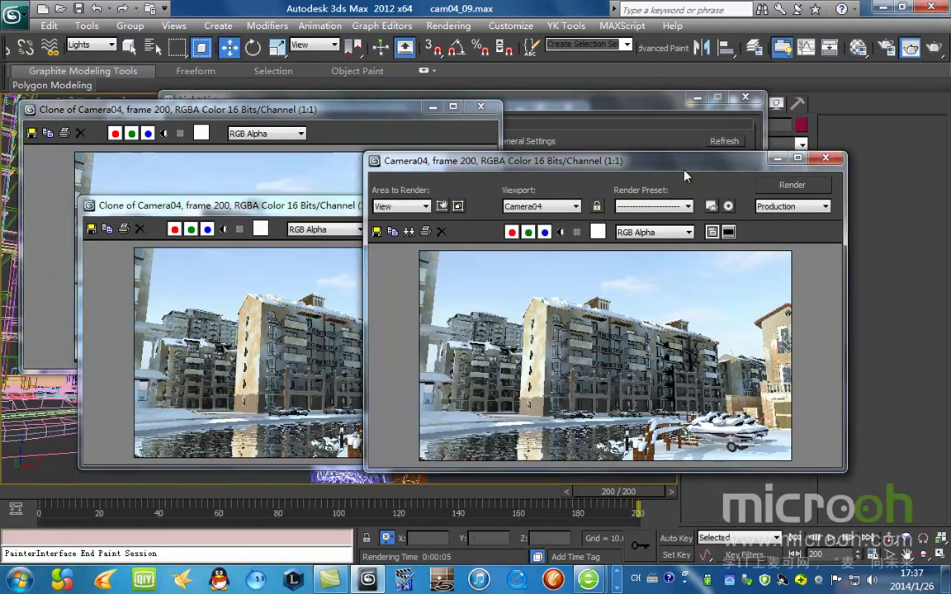
drag(616, 150, 694, 138)
mouse_move(763, 160)
mouse_down()
mouse_move(749, 157)
mouse_move(763, 166)
mouse_move(749, 242)
mouse_move(592, 280)
mouse_up()
click(533, 205)
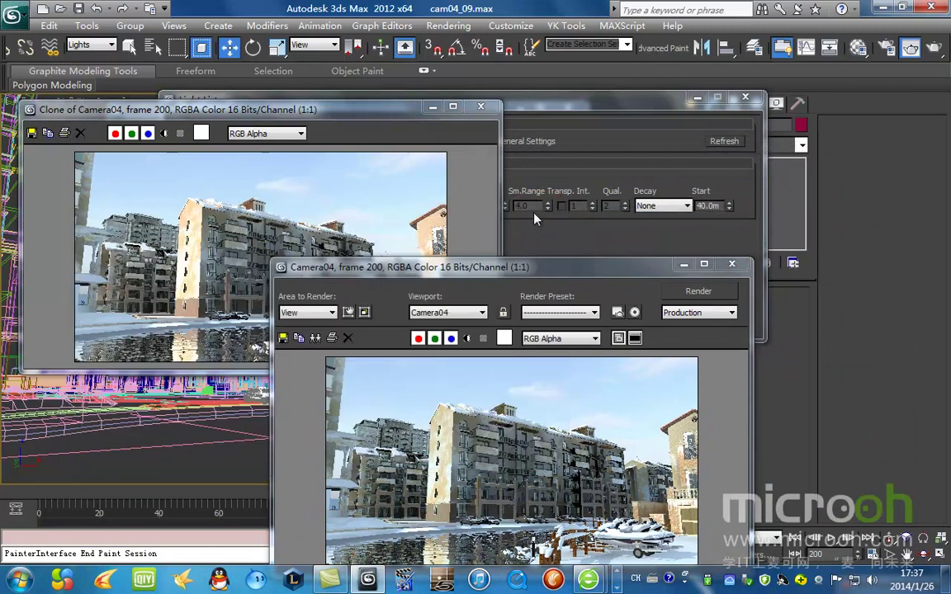
- Set the Direct004 sunlight color's saturation to 102, giving RGB 253, 214, 152
click(454, 100)
click(307, 205)
drag(608, 301, 616, 302)
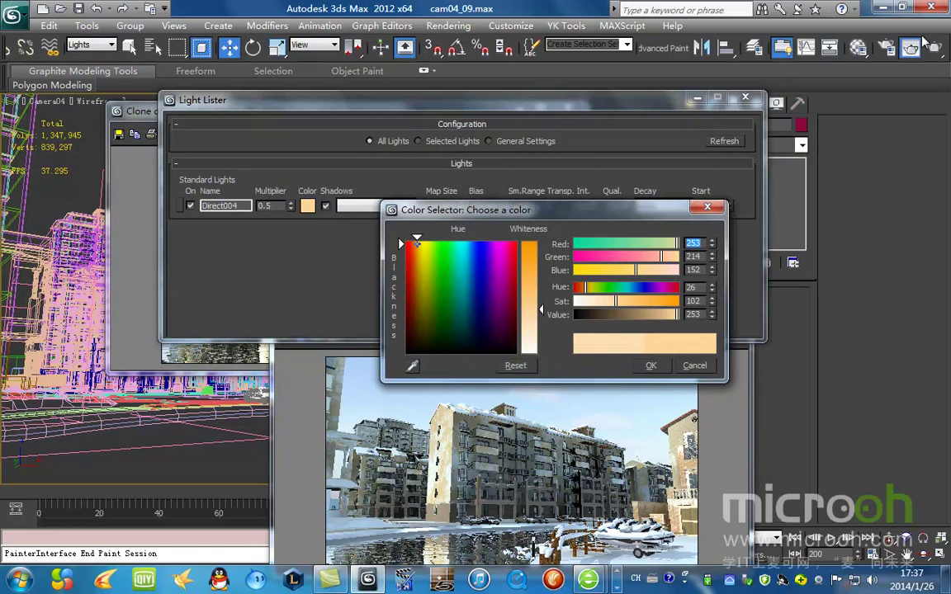
click(650, 365)
- Clone the existing Camera04 render, render the view with the adjusted sunlight color and compare both images
drag(589, 264, 490, 82)
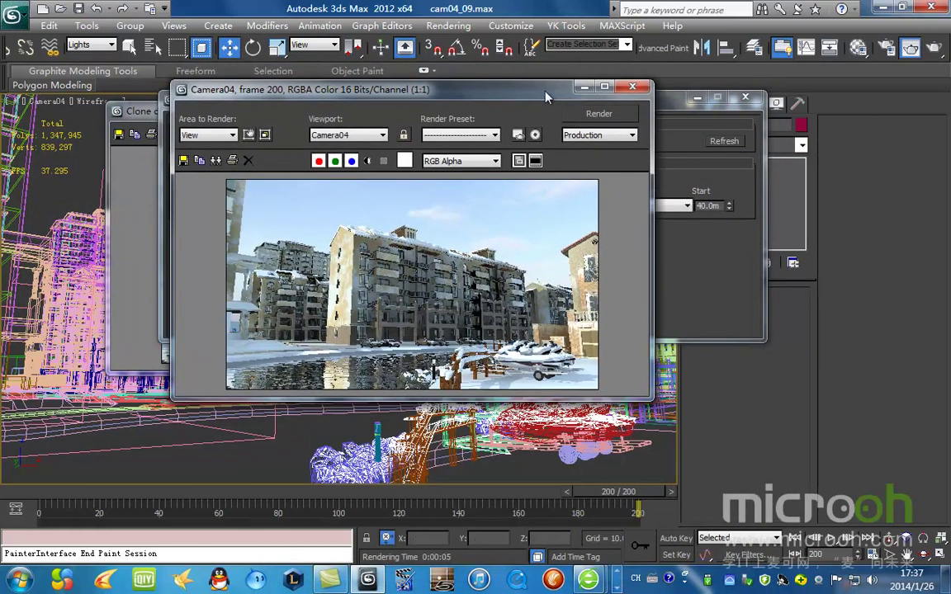
click(216, 160)
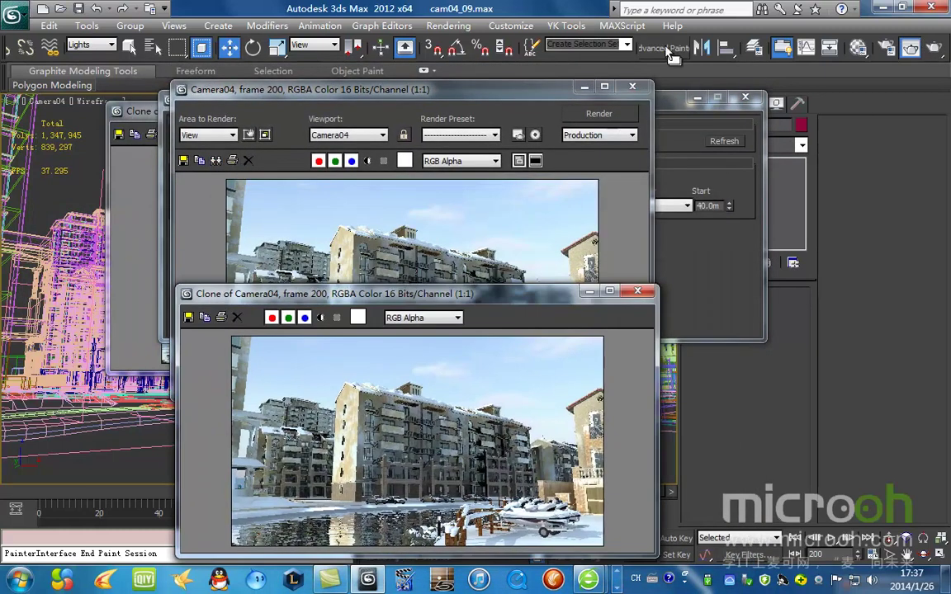
click(604, 117)
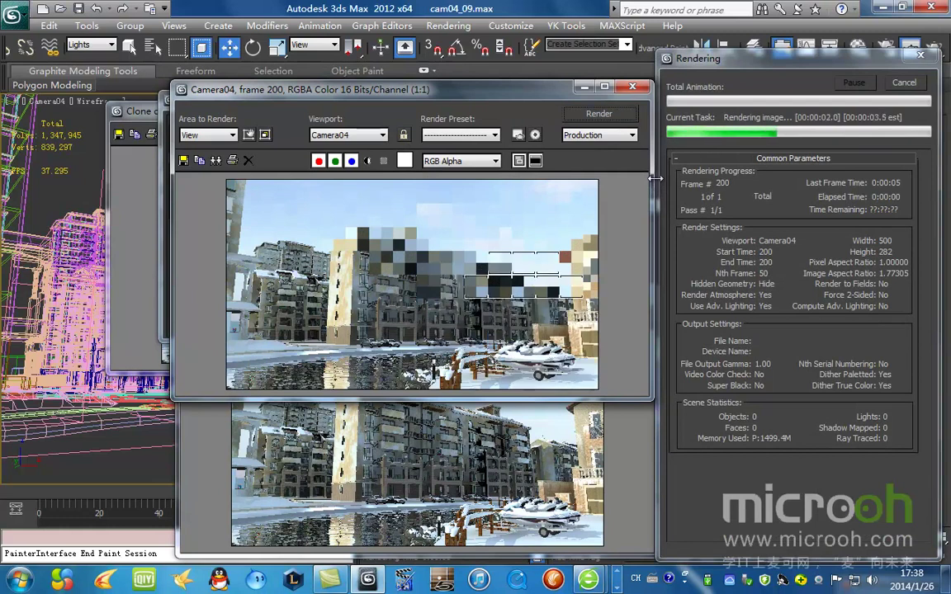
click(587, 435)
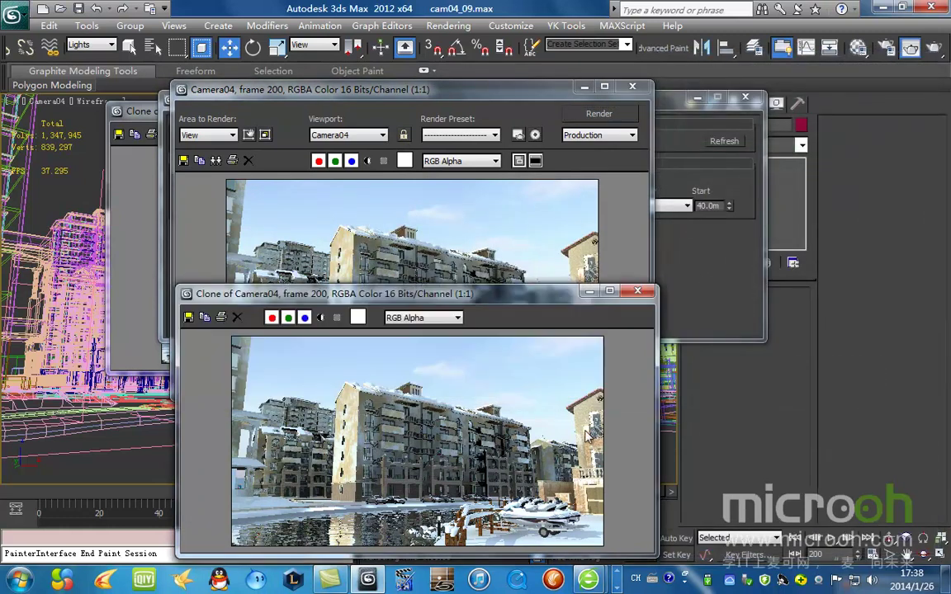
mouse_move(546, 316)
mouse_down()
mouse_move(582, 326)
mouse_move(506, 357)
mouse_up()
click(598, 330)
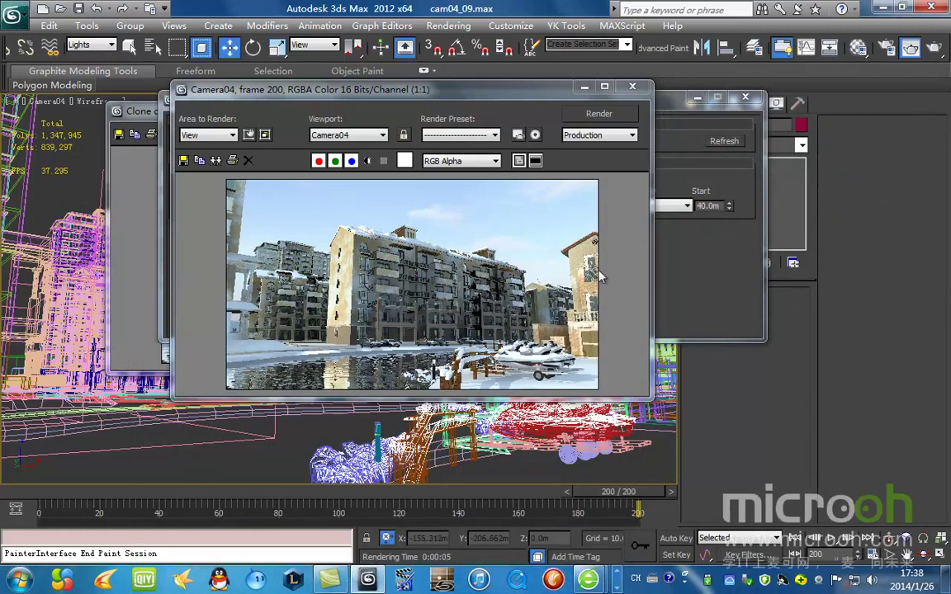
- Clone the latest Camera04 render and place the copy beside the render window to examine the sunlight
mouse_move(456, 93)
mouse_down()
mouse_move(724, 285)
mouse_move(473, 171)
mouse_move(507, 183)
mouse_move(808, 172)
mouse_move(924, 195)
mouse_move(508, 209)
mouse_move(501, 82)
mouse_up()
click(568, 108)
click(240, 156)
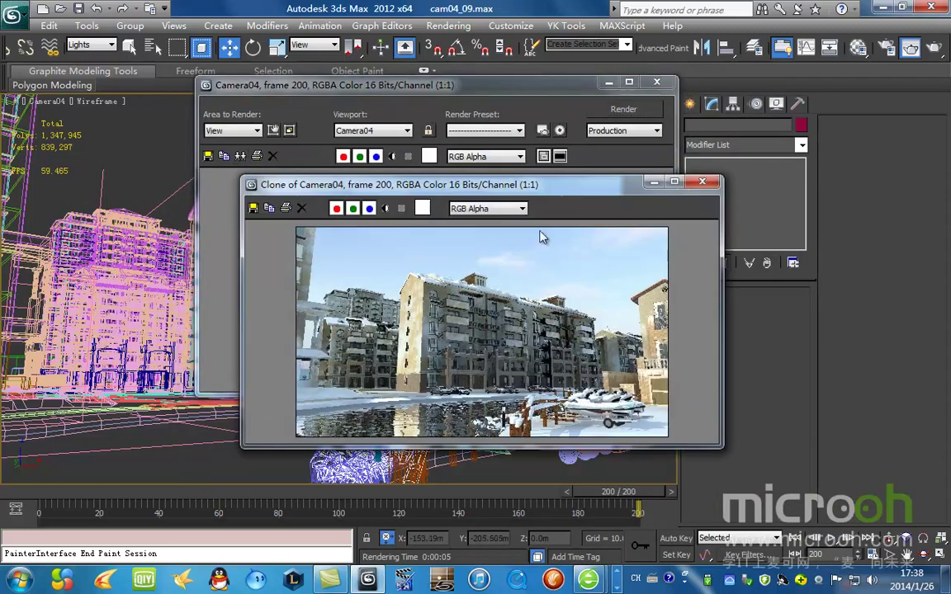
mouse_move(577, 197)
mouse_down()
mouse_move(389, 225)
mouse_move(385, 235)
mouse_move(372, 224)
mouse_move(350, 228)
mouse_up()
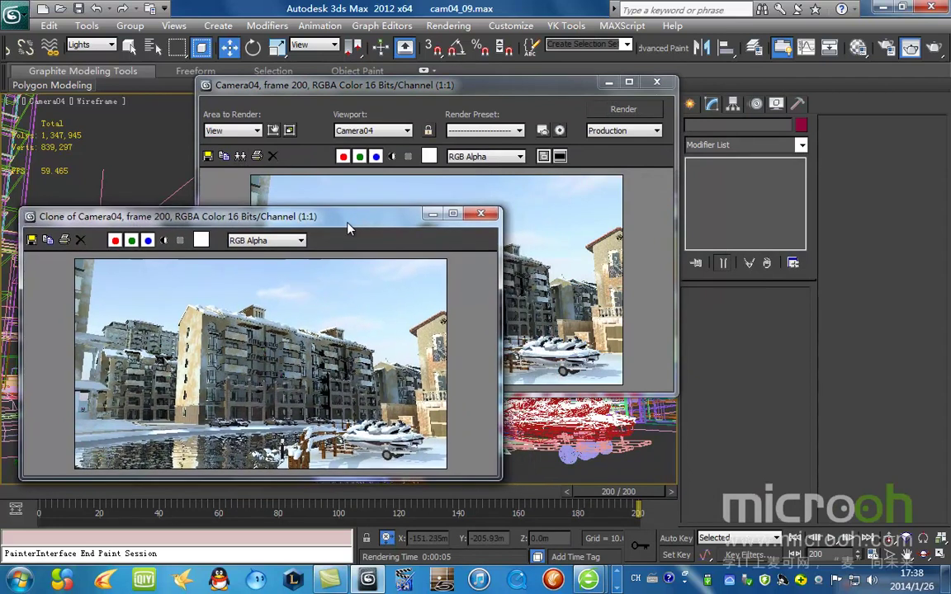
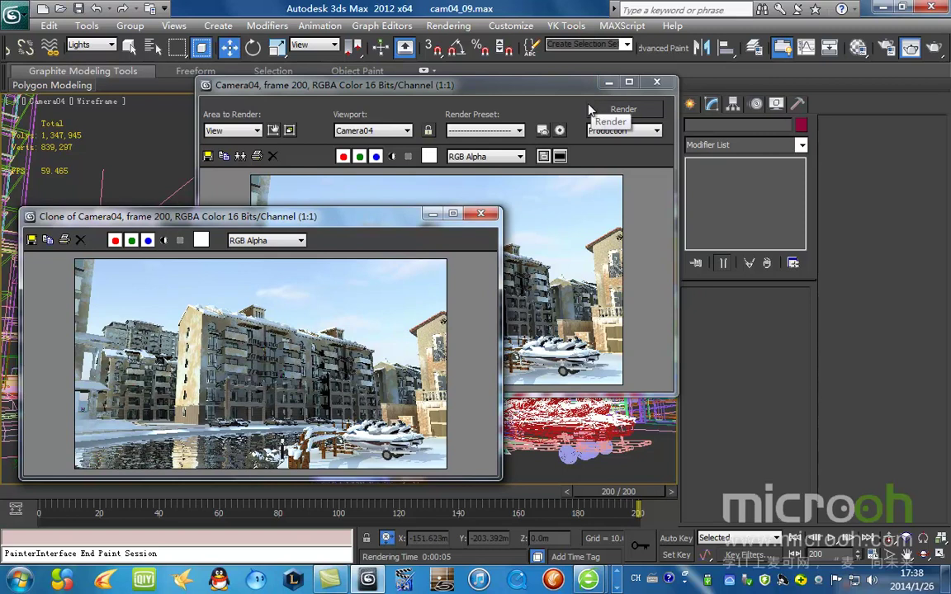
mouse_move(392, 218)
mouse_down()
mouse_move(475, 182)
mouse_move(399, 220)
mouse_move(455, 195)
mouse_move(434, 177)
mouse_move(439, 198)
mouse_move(458, 208)
mouse_move(444, 193)
mouse_move(448, 214)
mouse_move(419, 194)
mouse_move(436, 180)
mouse_up()
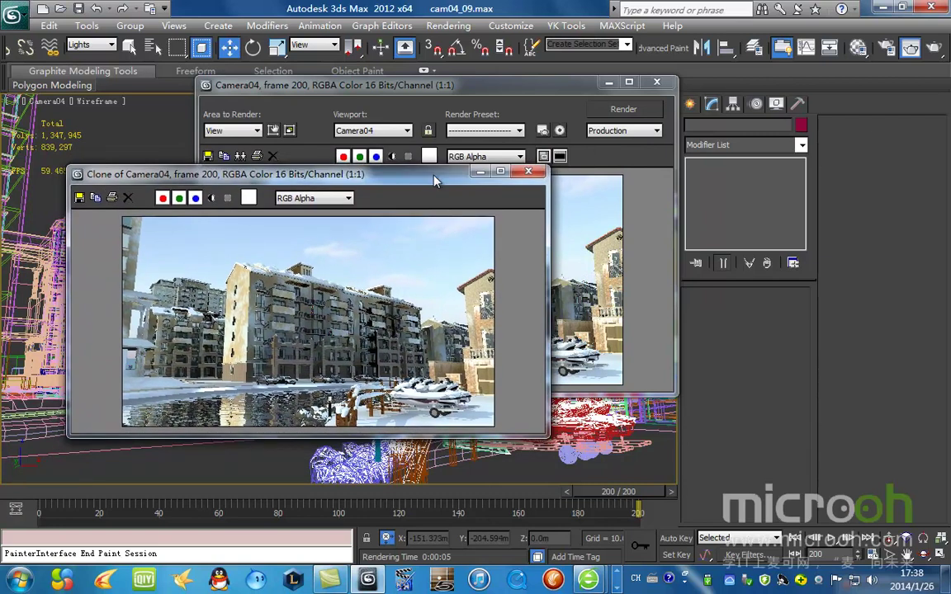
drag(436, 180, 391, 247)
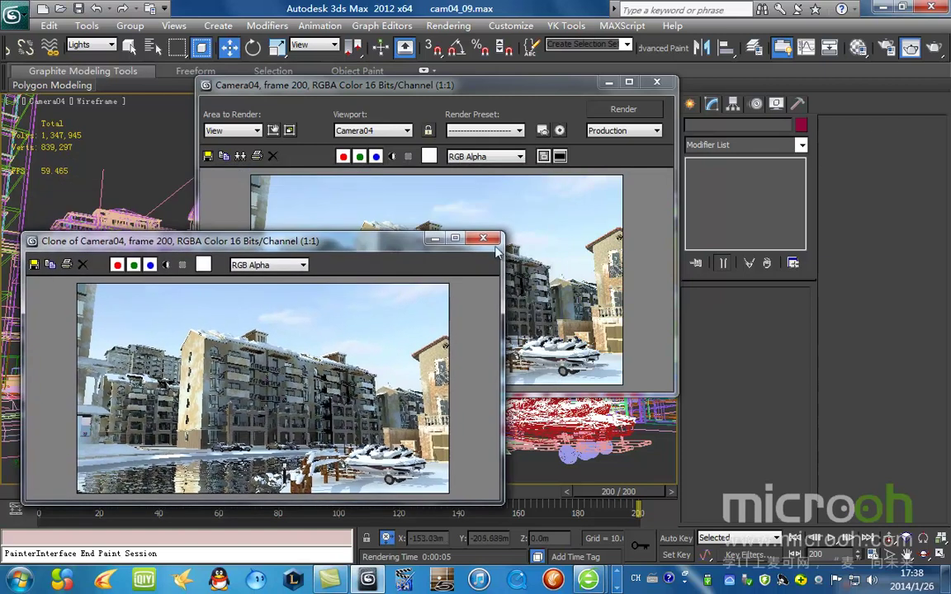
- Minimize the Camera04 render and its clone, and save the scene as the next version, cam04_10.max
click(608, 83)
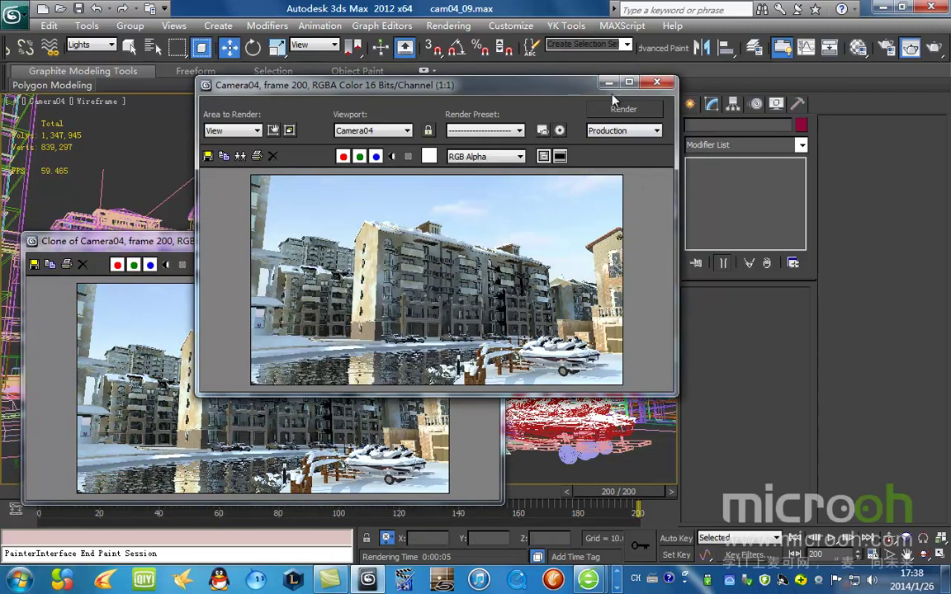
click(609, 82)
click(435, 238)
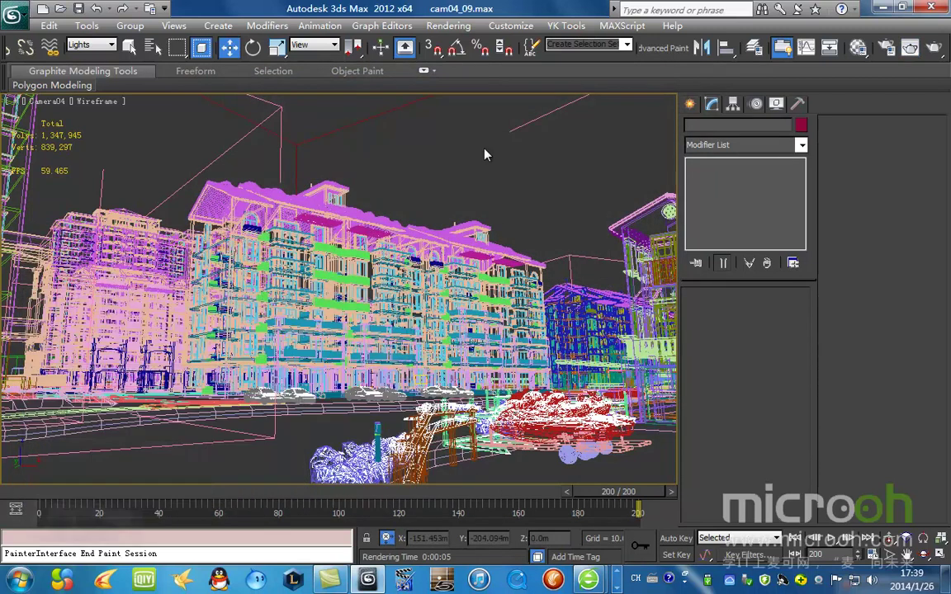
key(ctrl+s)
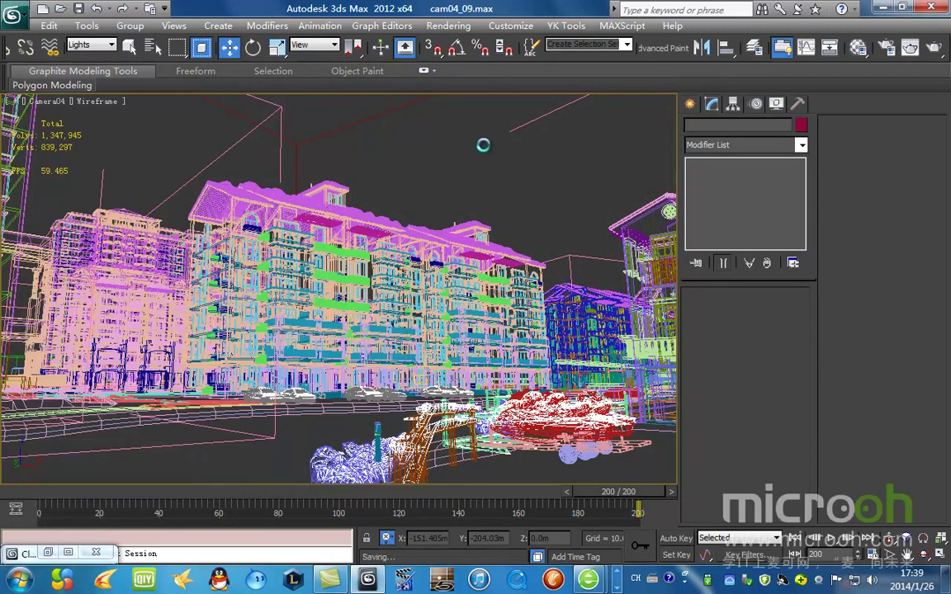
- Show the whole site in the Top view and unhide the scene's sunlight
key(t)
key(z)
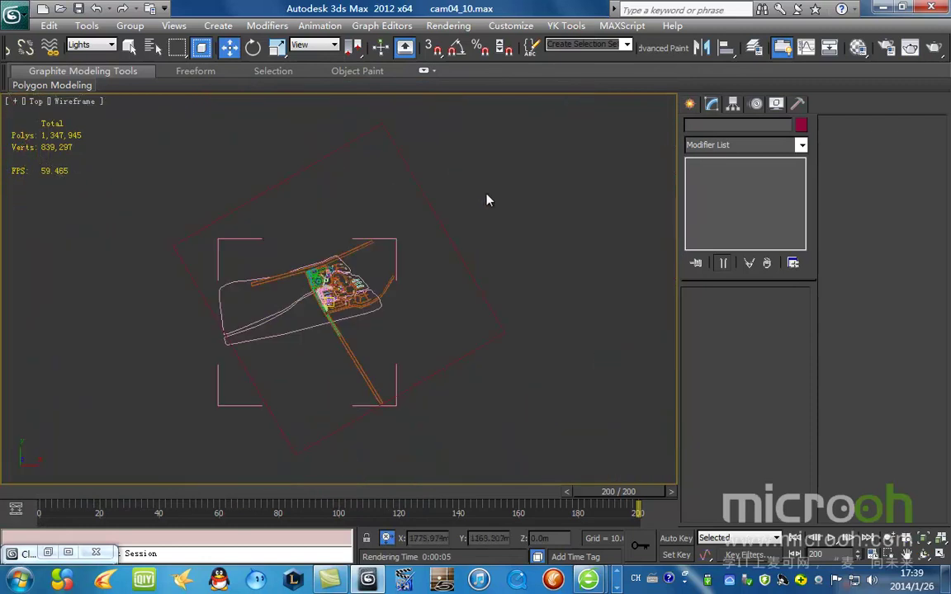
scroll(319, 302, up, 4)
scroll(319, 302, down, 3)
scroll(322, 309, up, 2)
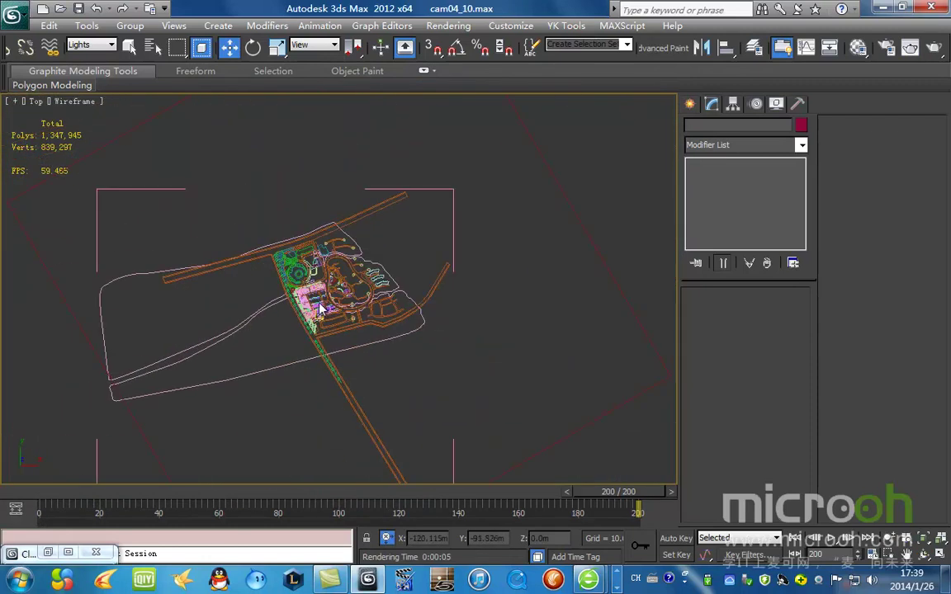
scroll(363, 301, up, 2)
scroll(365, 299, down, 8)
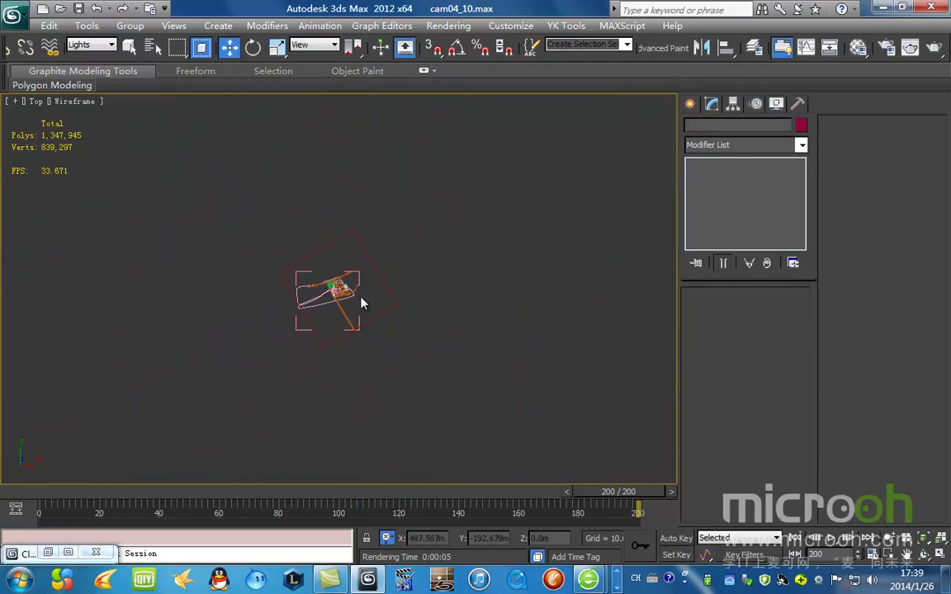
scroll(330, 297, up, 6)
right_click(484, 254)
click(545, 191)
- Select the sunlight with the selection filter on Lights and examine its coverage in shaded Top and Camera04 views
click(93, 44)
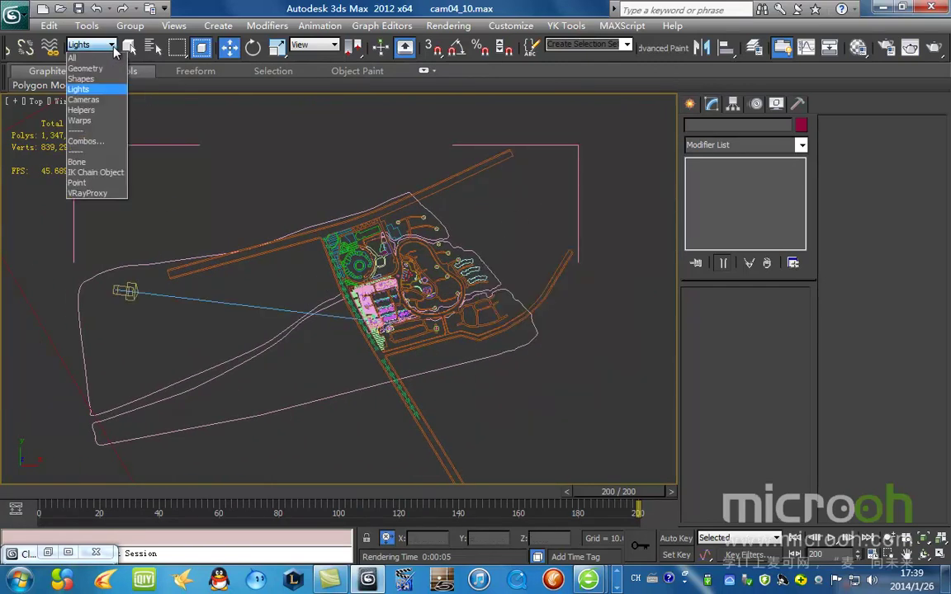
click(94, 90)
click(123, 290)
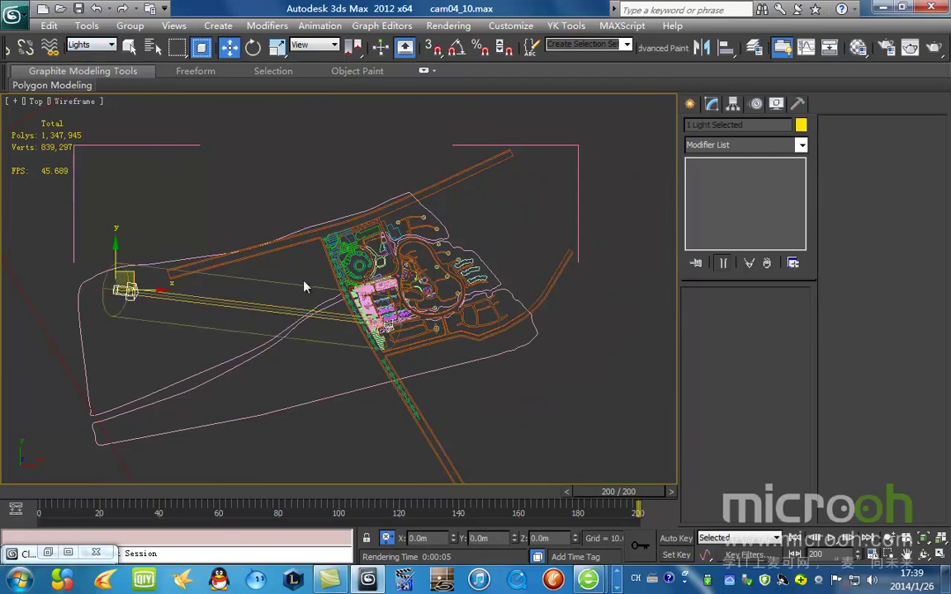
middle_drag(453, 285, 407, 271)
scroll(371, 307, up, 4)
scroll(359, 305, up, 4)
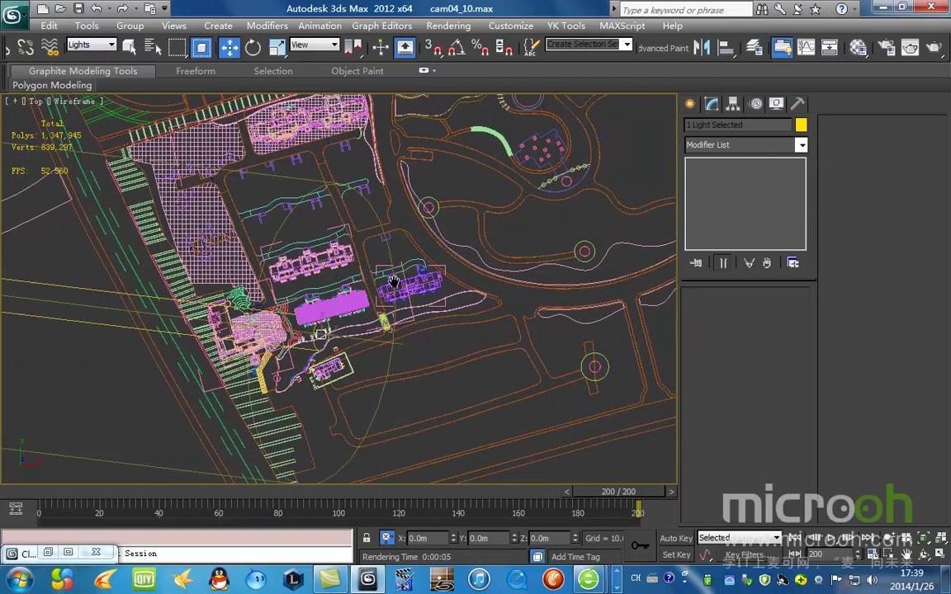
scroll(392, 297, down, 2)
scroll(389, 302, up, 1)
key(F3)
scroll(363, 327, up, 2)
scroll(362, 327, down, 2)
scroll(363, 329, down, 3)
middle_drag(371, 333, 348, 234)
key(c)
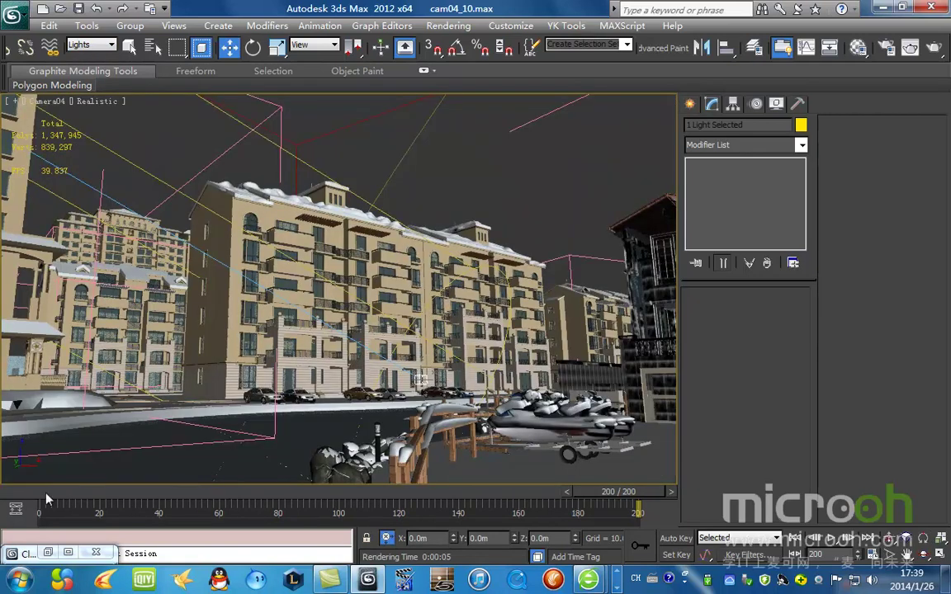
- Set the timeline to frame 0, return to the wireframe Top view of the whole site and deselect the sunlight
click(37, 495)
key(t)
scroll(384, 271, down, 6)
click(538, 276)
key(F3)
middle_drag(394, 302, 423, 274)
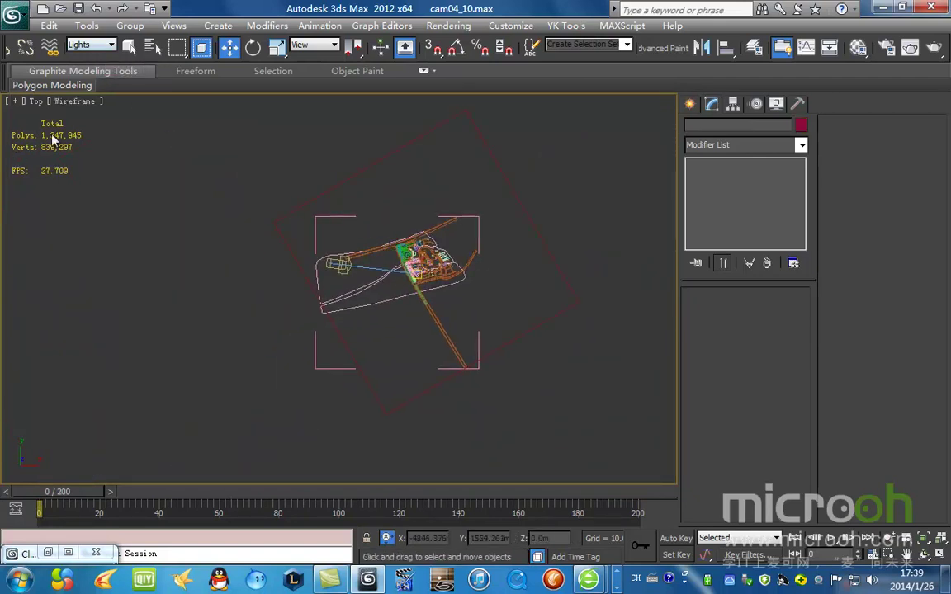
- Set the selection filter to VRayProxy and merge all objects from 灌木群.max on the desktop into the scene
click(97, 48)
click(89, 188)
click(24, 13)
mouse_move(76, 211)
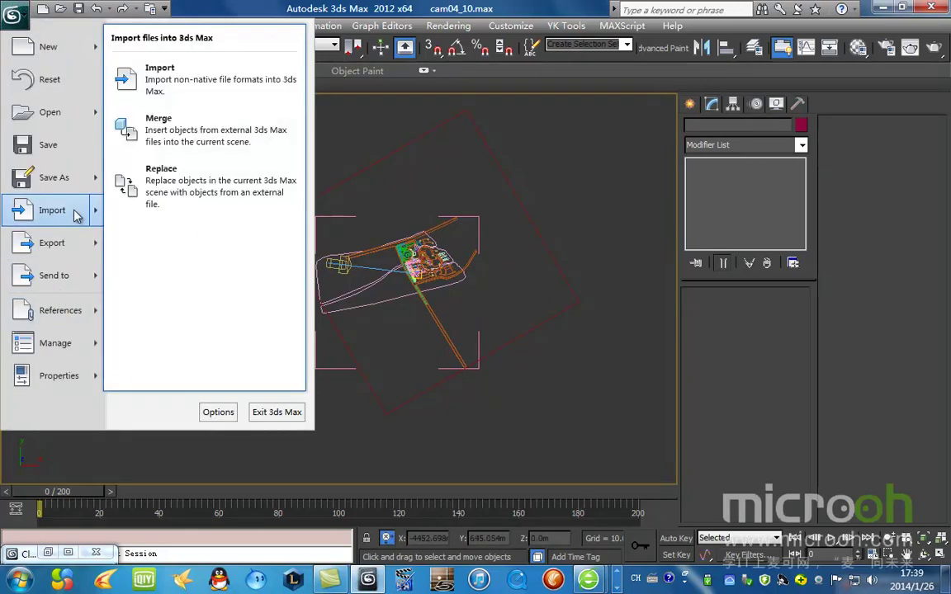
click(206, 137)
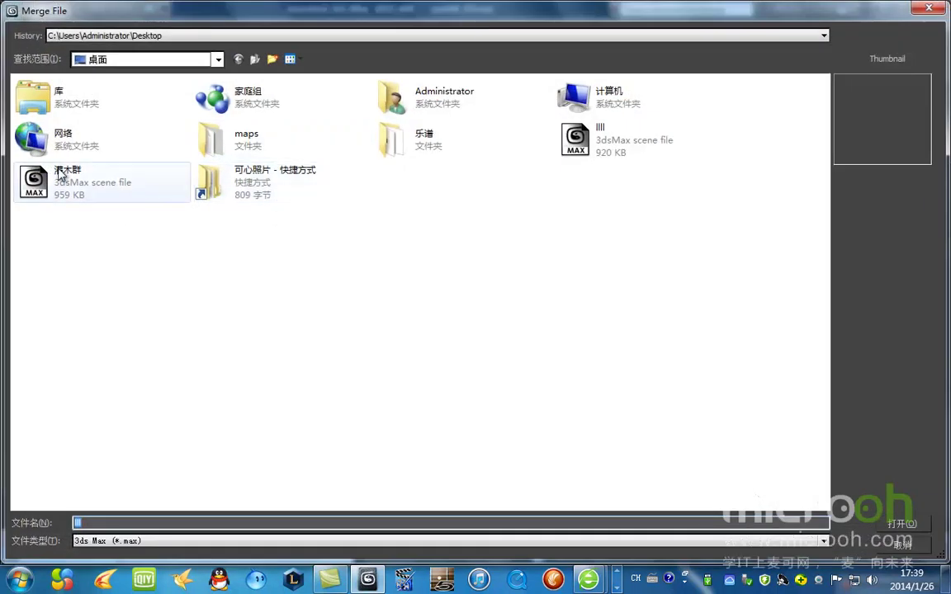
double_click(70, 174)
click(349, 387)
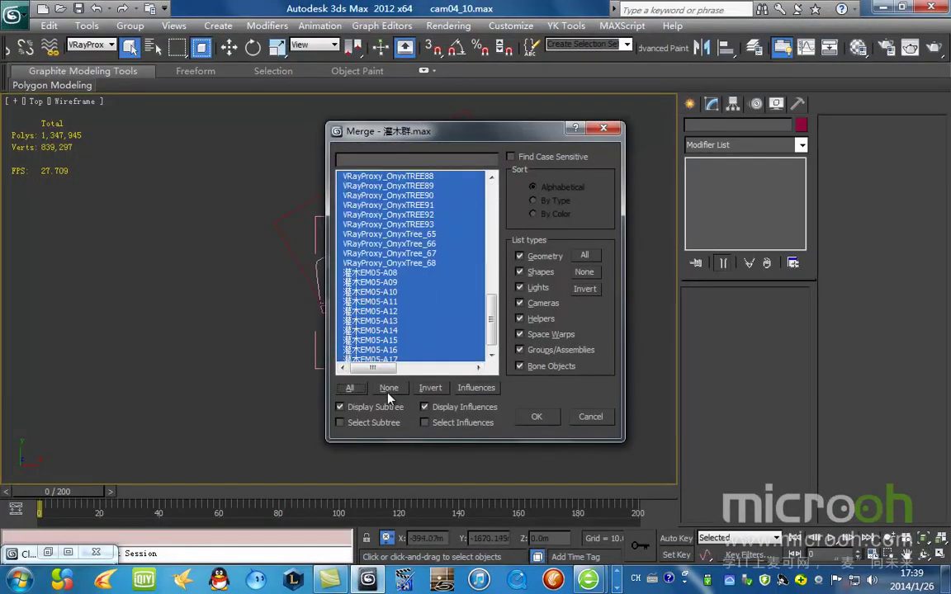
click(537, 416)
- Examine the placement of the merged vegetation among the buildings, paths and parked cars of the site
click(230, 48)
key(z)
scroll(501, 345, down, 2)
middle_drag(482, 324, 433, 290)
scroll(319, 291, up, 5)
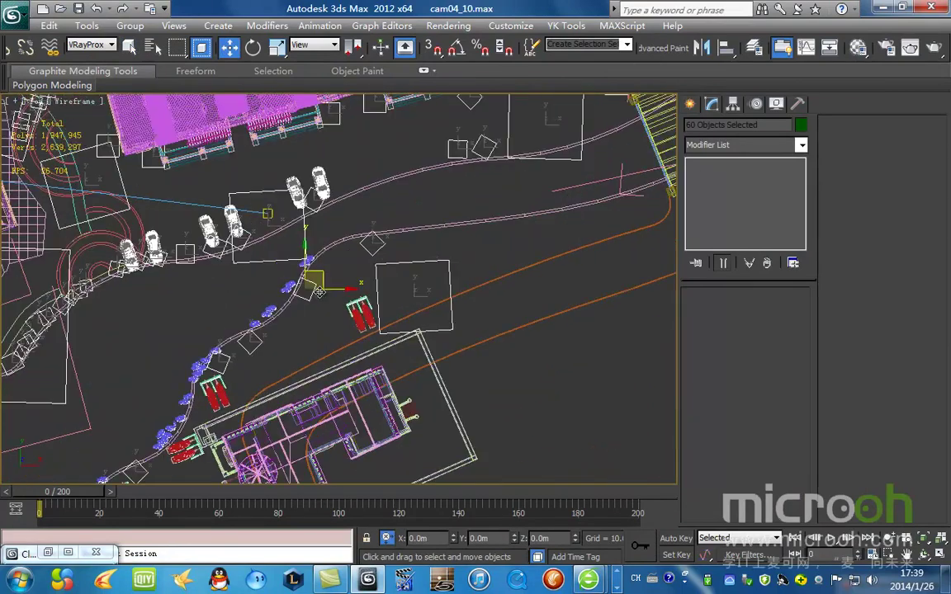
scroll(339, 265, down, 5)
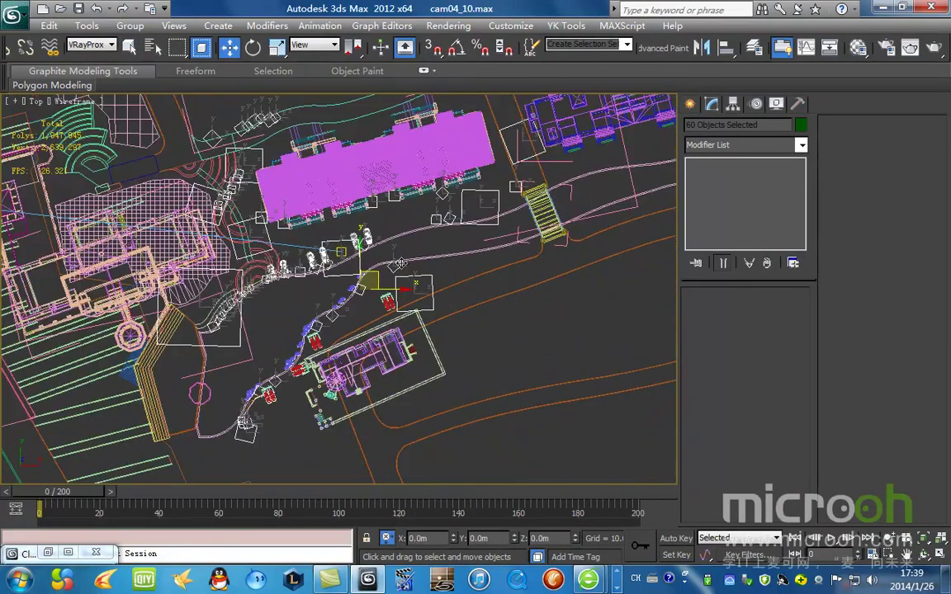
alt+middle_drag(379, 286, 397, 231)
scroll(339, 311, down, 2)
scroll(340, 311, up, 10)
scroll(340, 310, down, 8)
- Isolate the merged vegetation and move it in the Top view by about 406 m in X and -56 m in Y
key(alt+q)
key(t)
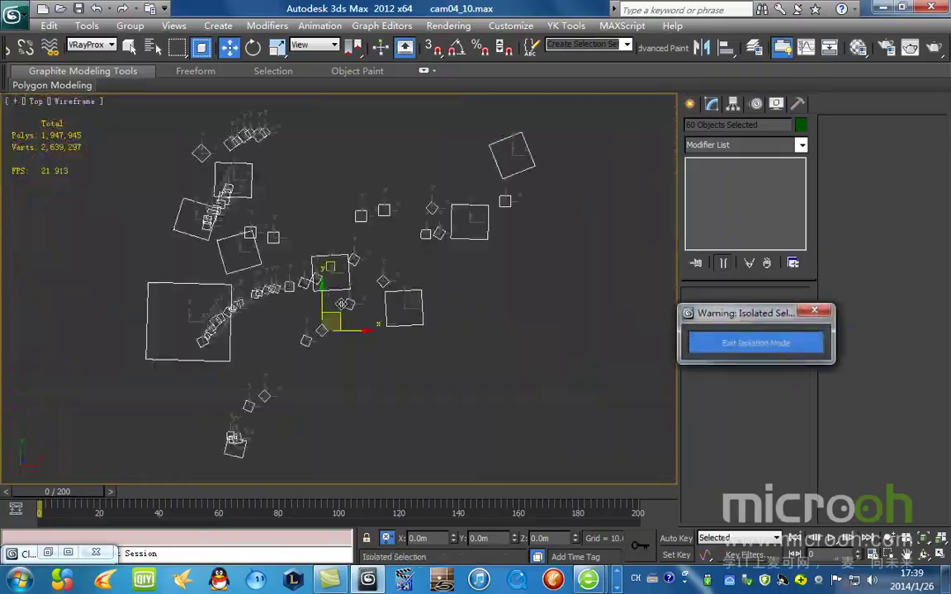
scroll(342, 303, down, 4)
drag(354, 283, 669, 327)
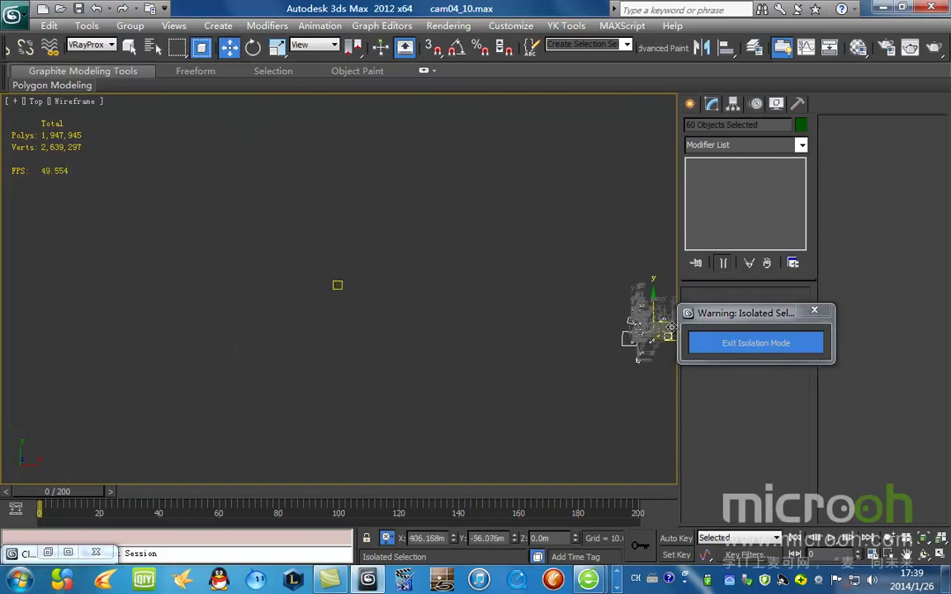
- Turn off Display as Box for all the merged vegetation, then deselect it
click(776, 104)
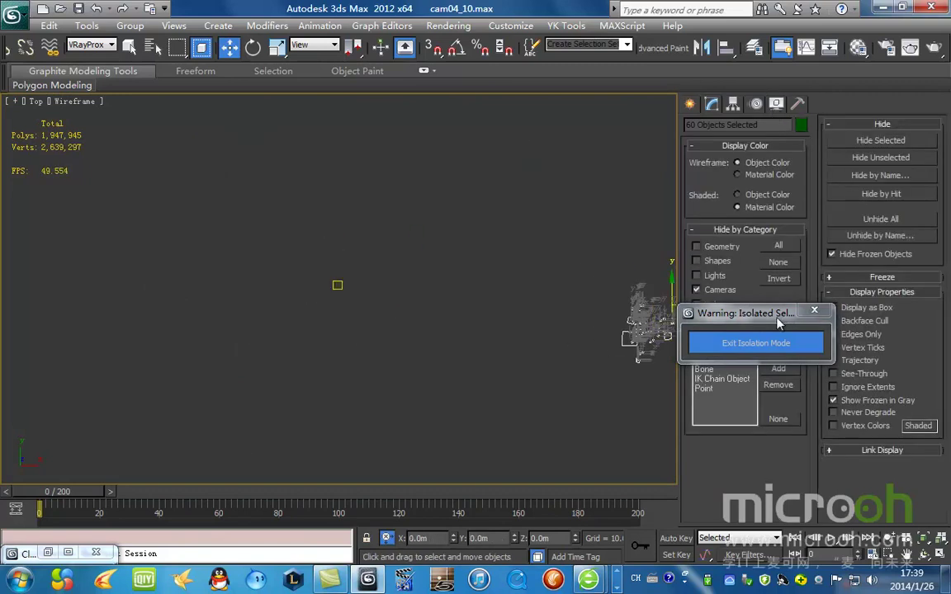
drag(779, 317, 813, 384)
click(563, 302)
middle_drag(562, 302, 396, 271)
scroll(396, 265, up, 3)
middle_drag(539, 314, 406, 331)
drag(338, 195, 670, 423)
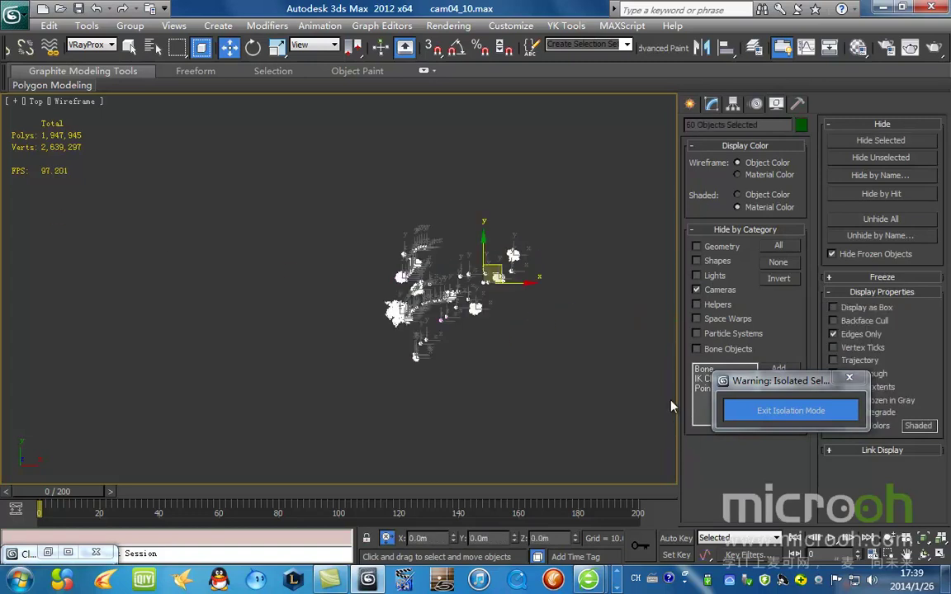
click(617, 261)
scroll(388, 314, up, 6)
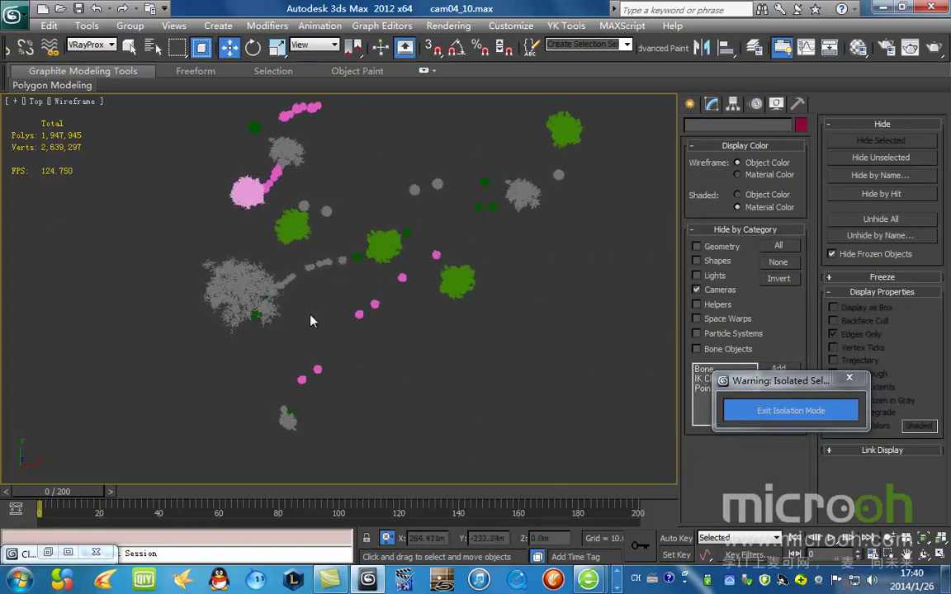
- Sample the green tree's Multi/Sub-Object material into the first Material Editor slot
key(m)
click(661, 114)
click(688, 274)
click(287, 240)
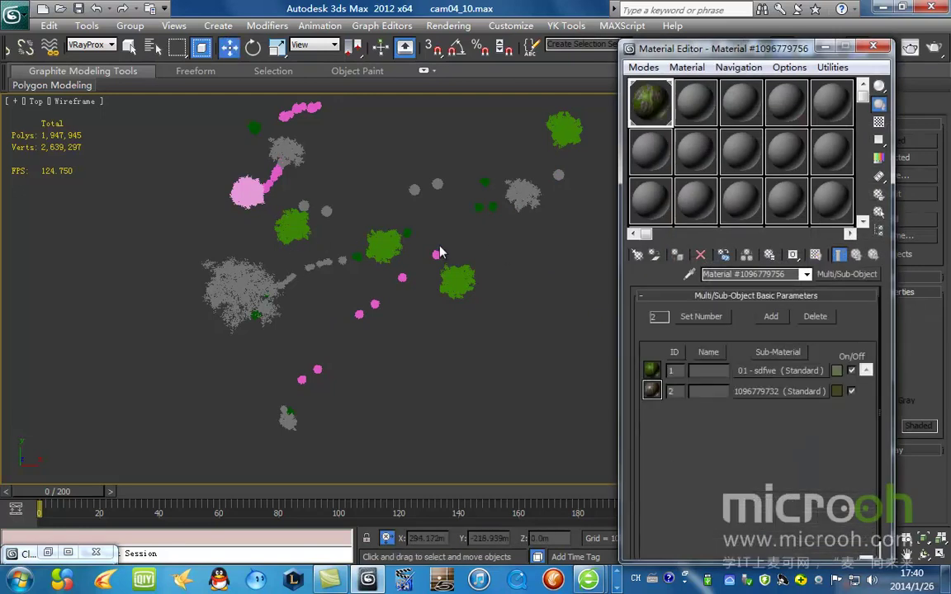
drag(802, 82, 625, 315)
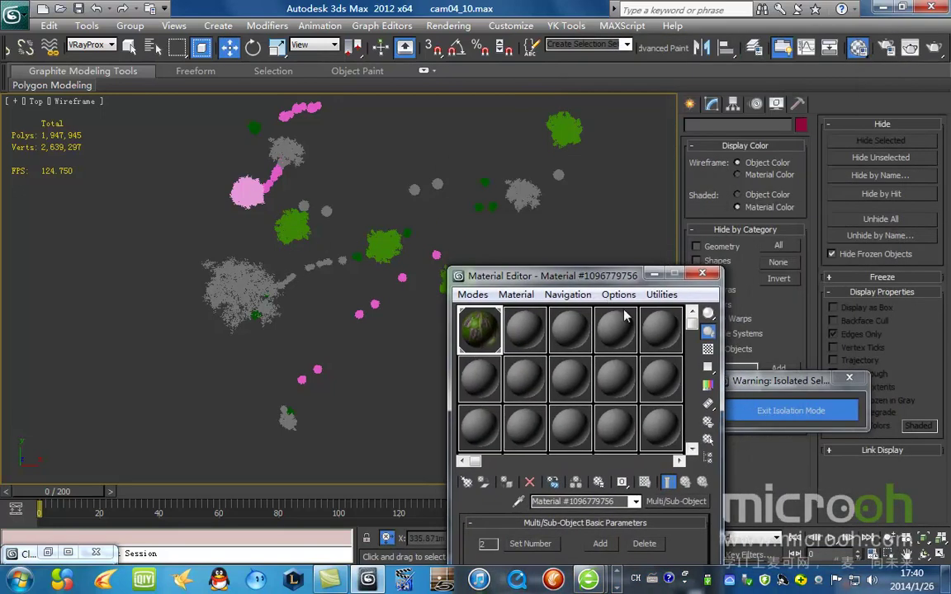
- Exit isolation, minimize the Material Editor and move all the merged vegetation back among the buildings
click(849, 379)
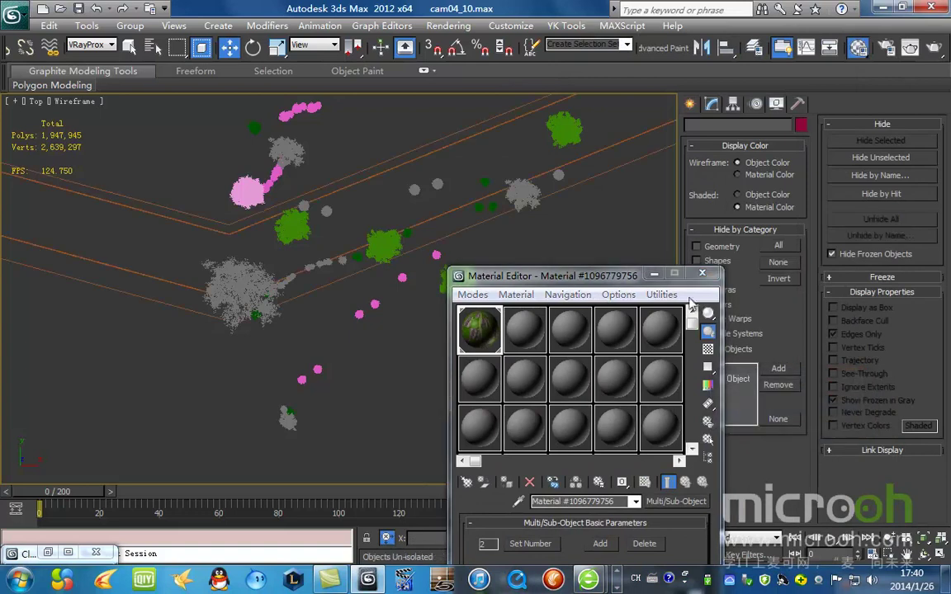
click(654, 275)
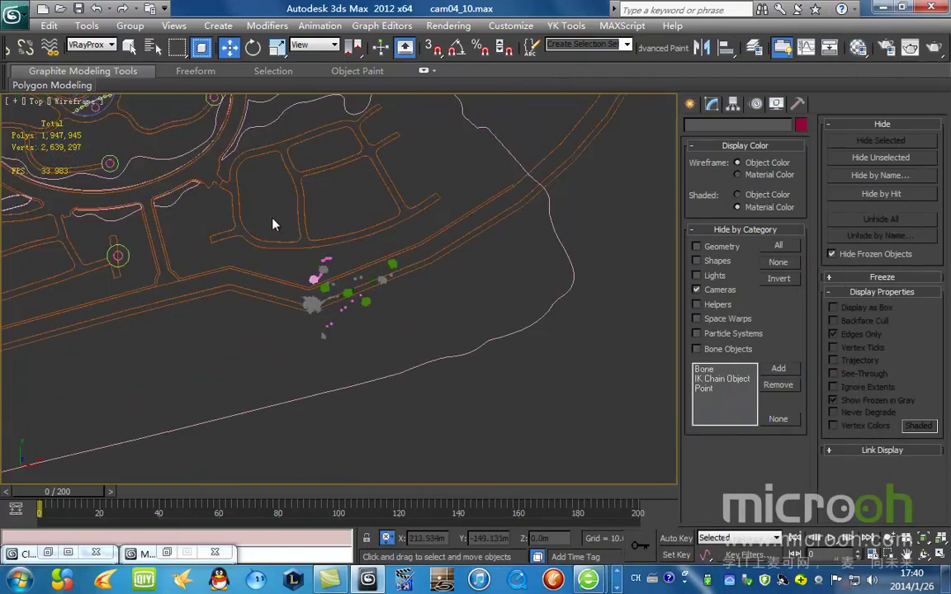
drag(445, 336, 471, 370)
middle_drag(384, 286, 603, 341)
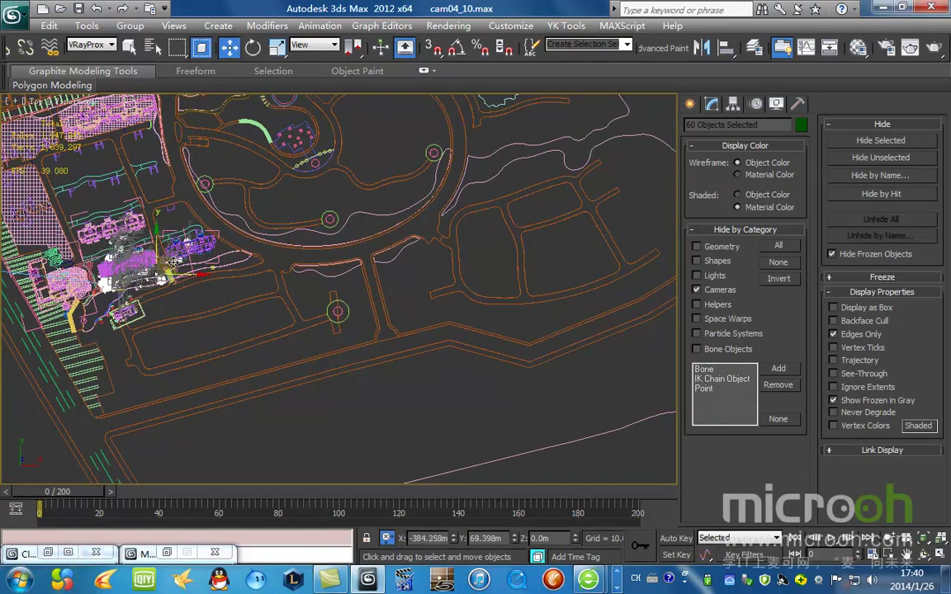
- Isolate the vegetation, test-render it through Camera04 at frame 200 and minimize the render
key(alt+q)
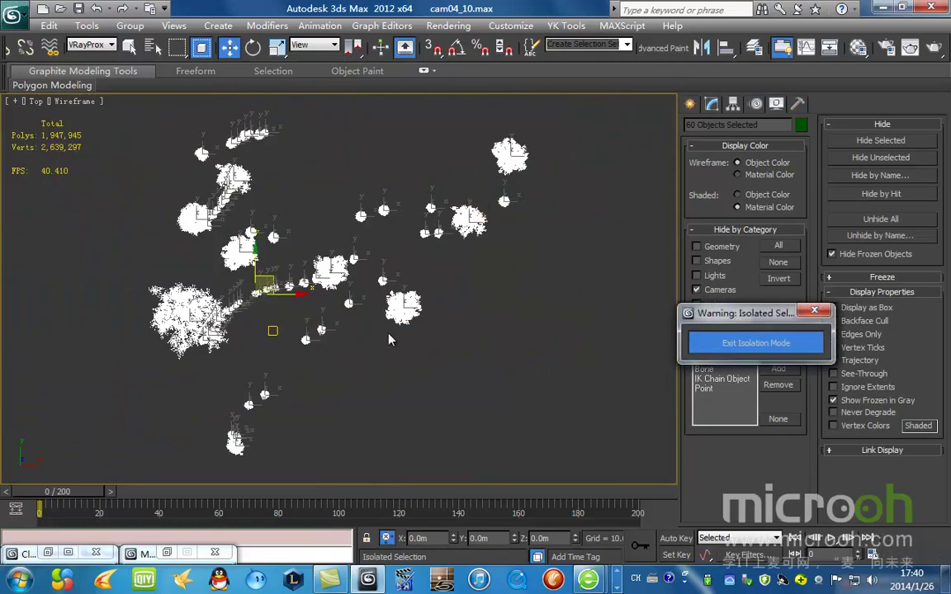
key(c)
drag(91, 493, 675, 511)
click(576, 222)
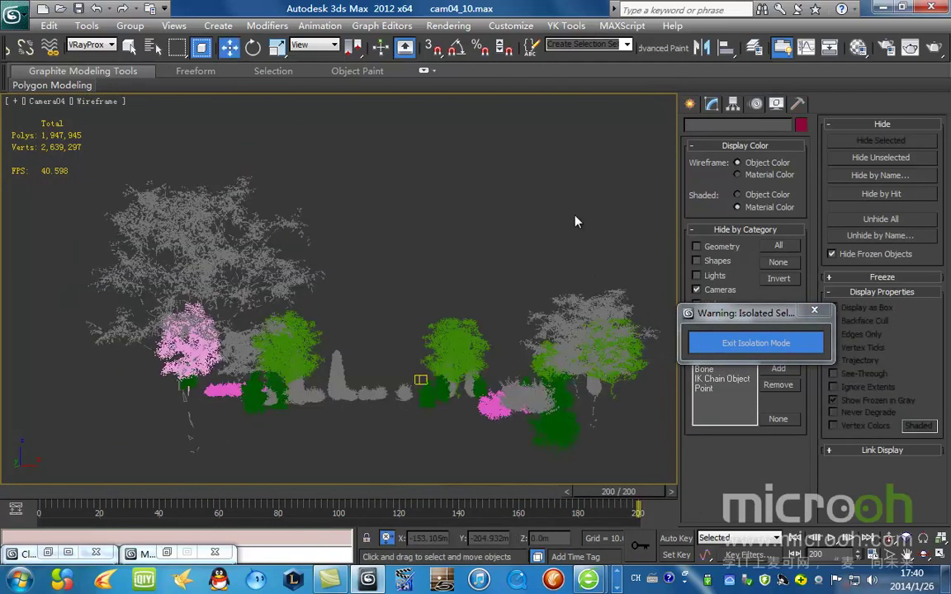
drag(766, 312, 625, 121)
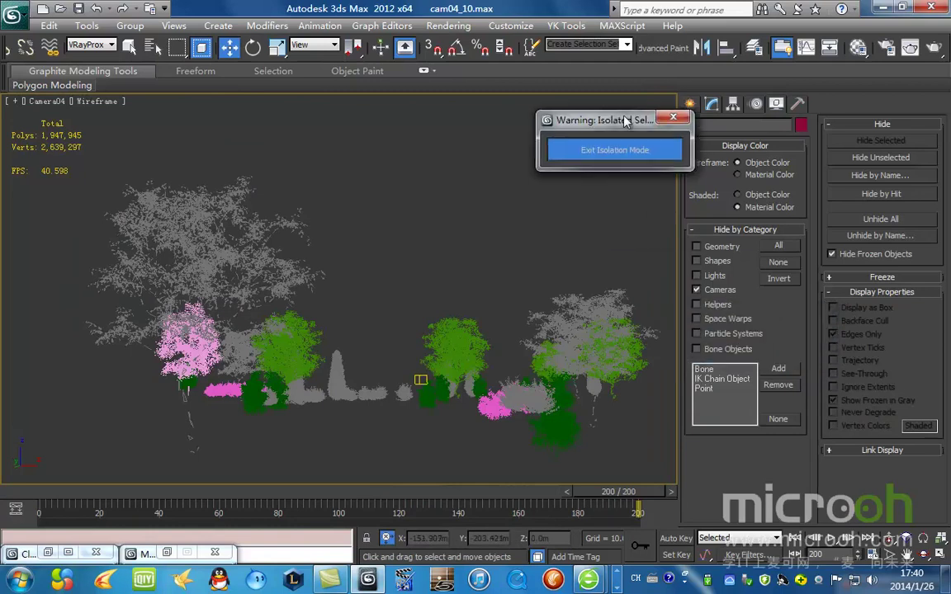
click(932, 50)
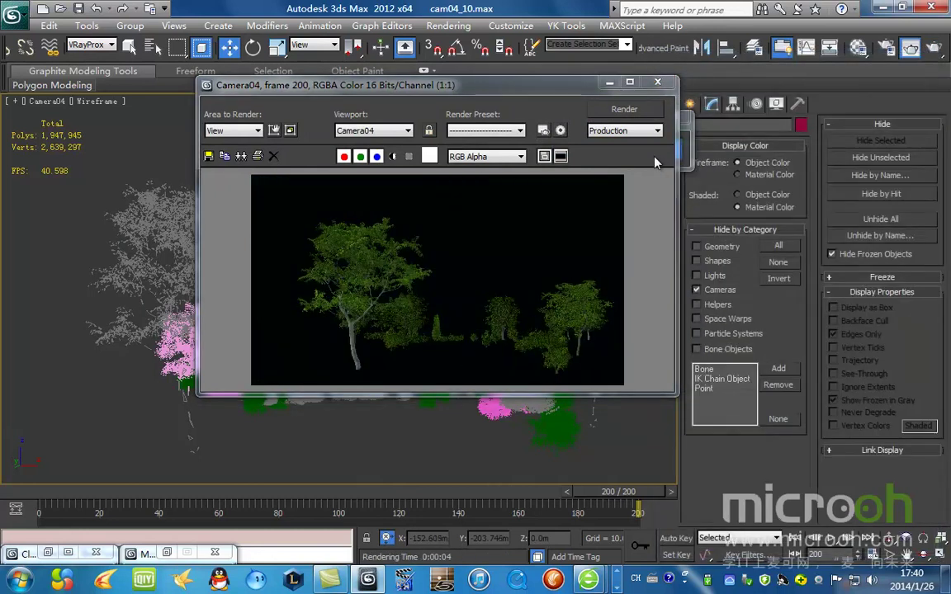
drag(546, 91, 540, 148)
click(572, 136)
- Exit isolation in the Top view and move all the merged vegetation to the empty area southeast of the site boundary
click(300, 369)
key(t)
key(z)
scroll(314, 315, down, 10)
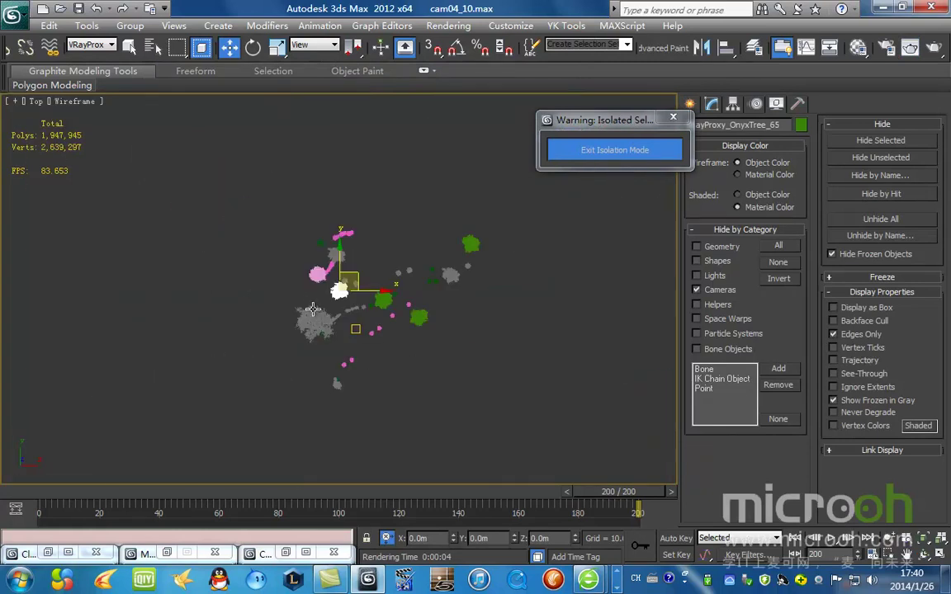
drag(216, 169, 569, 412)
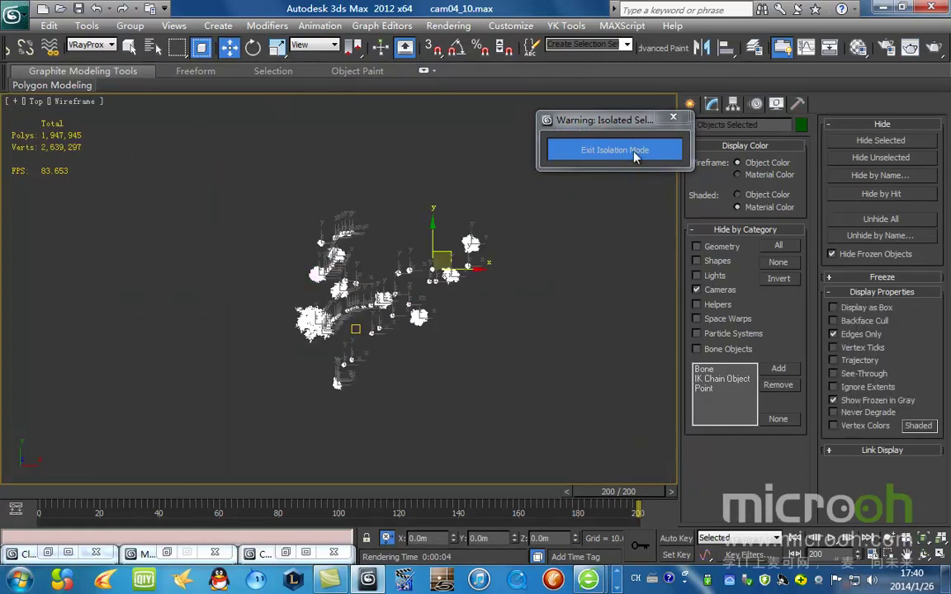
click(634, 159)
drag(314, 246, 651, 423)
click(489, 364)
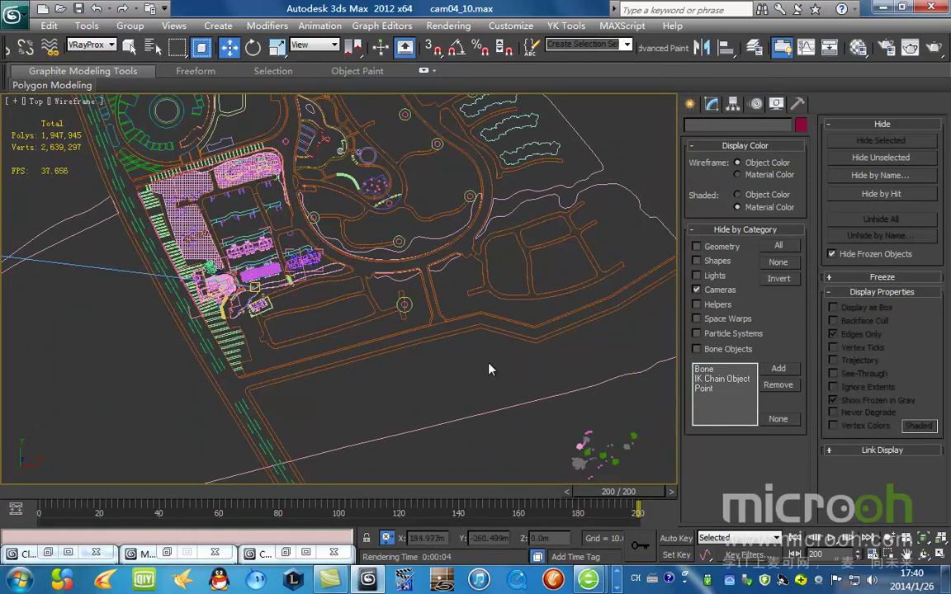
- Select the small gray shrub VRayProxy_Arch42_022 in the vegetation outside the site boundary and isolate it
middle_drag(332, 307, 357, 274)
scroll(420, 311, up, 6)
scroll(435, 299, down, 1)
scroll(356, 273, down, 1)
scroll(496, 380, down, 1)
middle_drag(496, 380, 194, 166)
scroll(382, 293, up, 3)
middle_drag(596, 386, 258, 227)
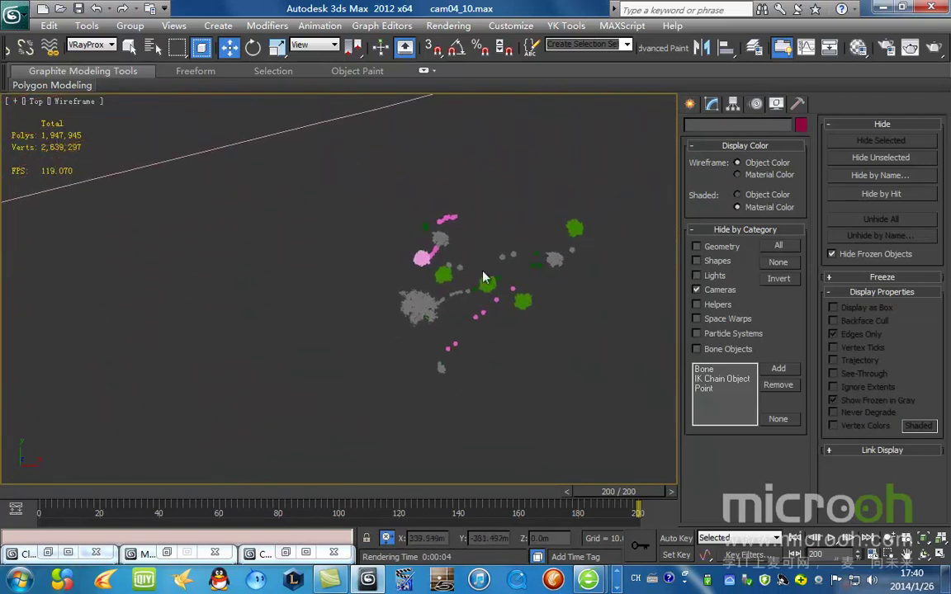
click(435, 316)
scroll(495, 272, up, 5)
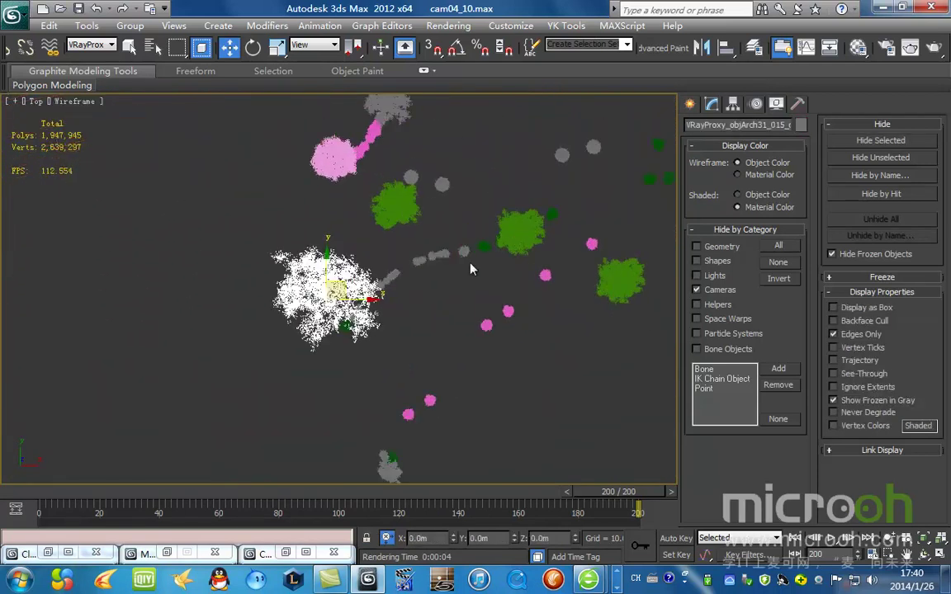
scroll(318, 270, up, 5)
drag(369, 199, 368, 189)
key(alt+q)
- Show the isolated shrub from the side in a Perspective view, test-render it and close the render
alt+middle_drag(405, 243, 435, 197)
scroll(433, 210, down, 5)
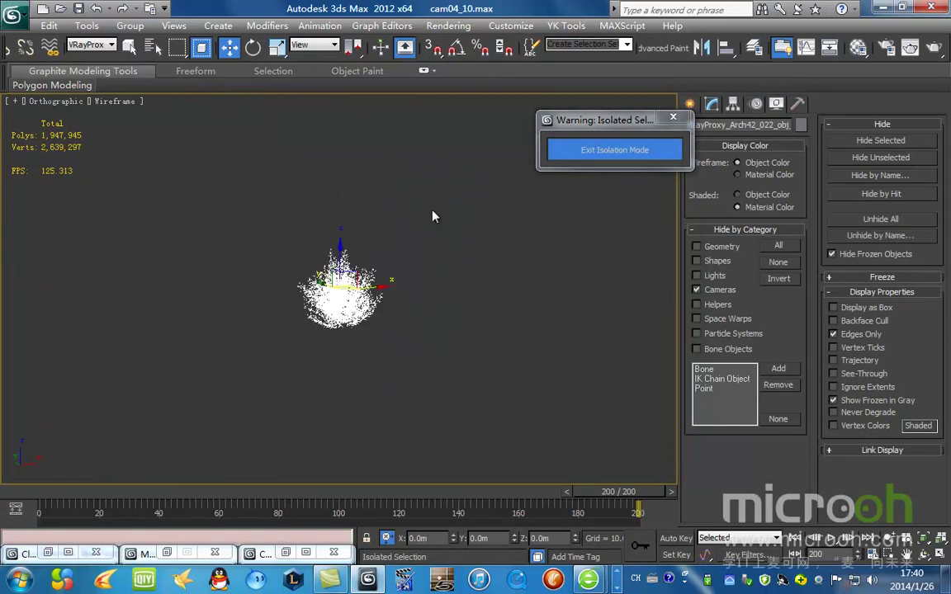
key(t)
scroll(398, 248, down, 3)
alt+middle_drag(409, 314, 390, 214)
scroll(394, 203, up, 3)
key(p)
scroll(444, 234, up, 2)
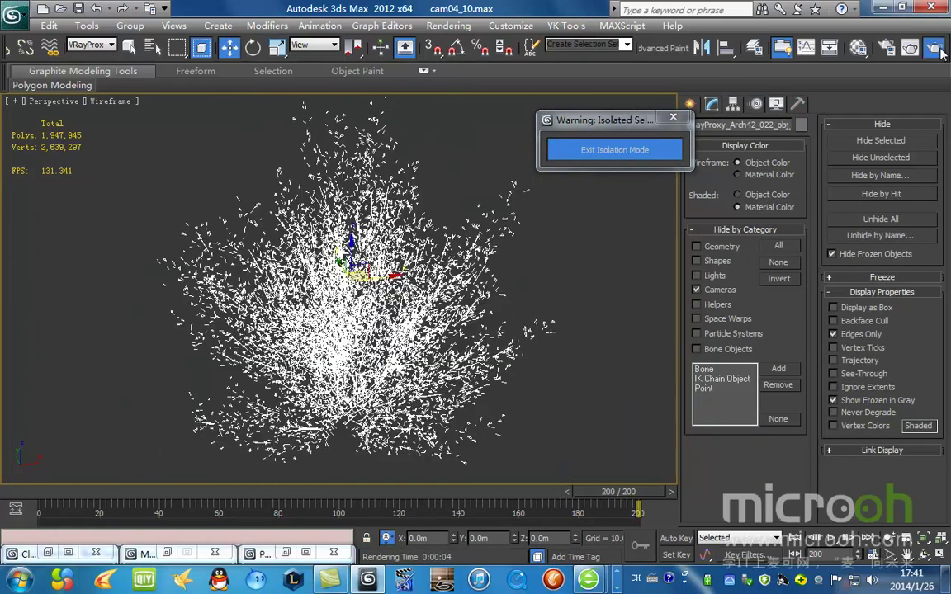
click(941, 50)
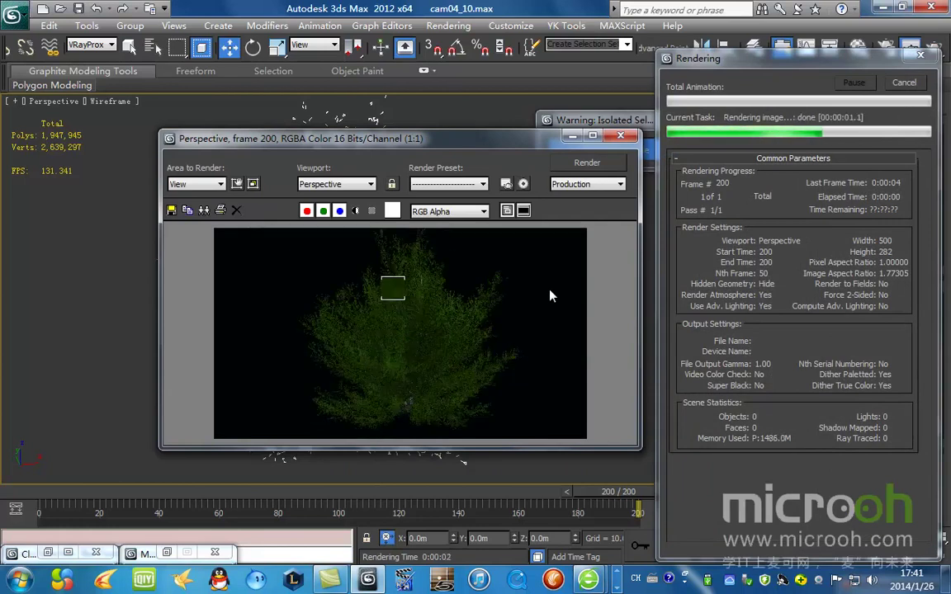
click(621, 135)
- Exit isolation and move the shrub in the Top view to the curved path, beside the southernmost pair of red objects
scroll(582, 238, down, 5)
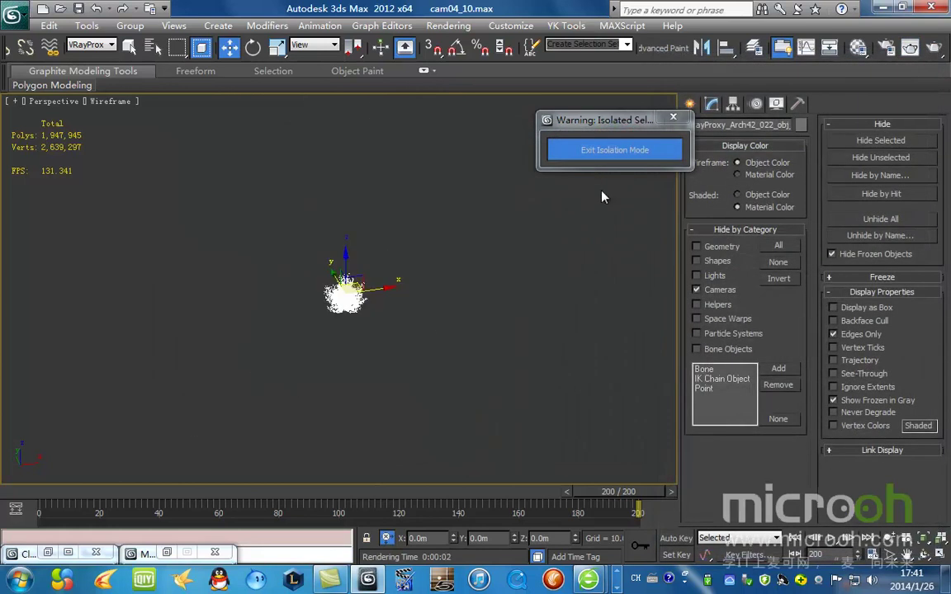
click(615, 150)
key(t)
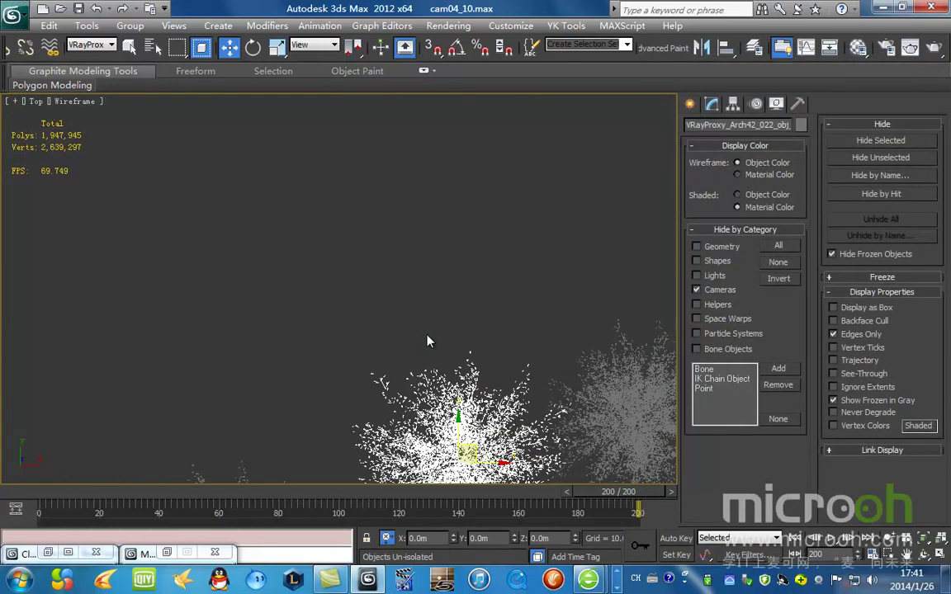
scroll(428, 344, down, 5)
middle_drag(379, 344, 533, 447)
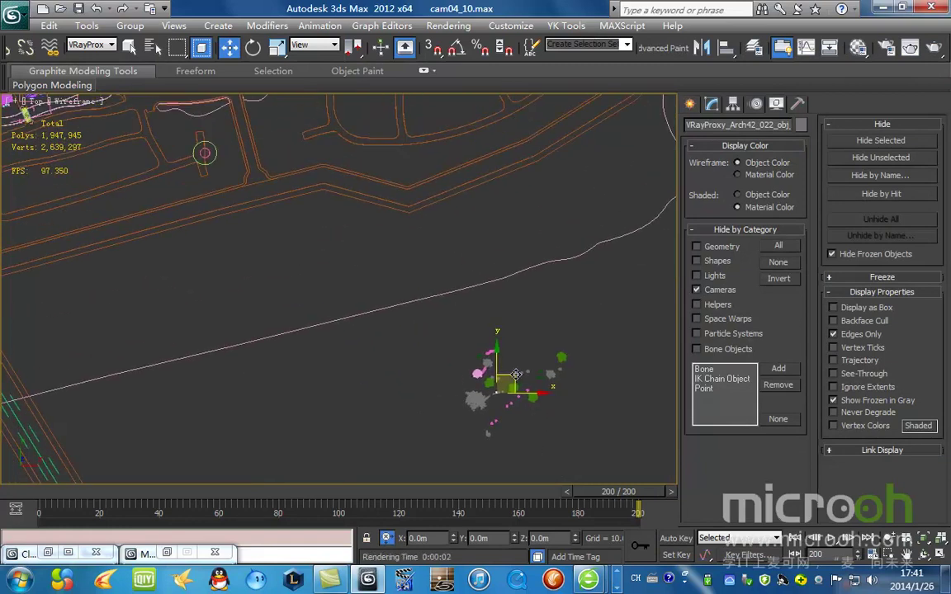
scroll(506, 378, down, 3)
middle_drag(505, 378, 624, 392)
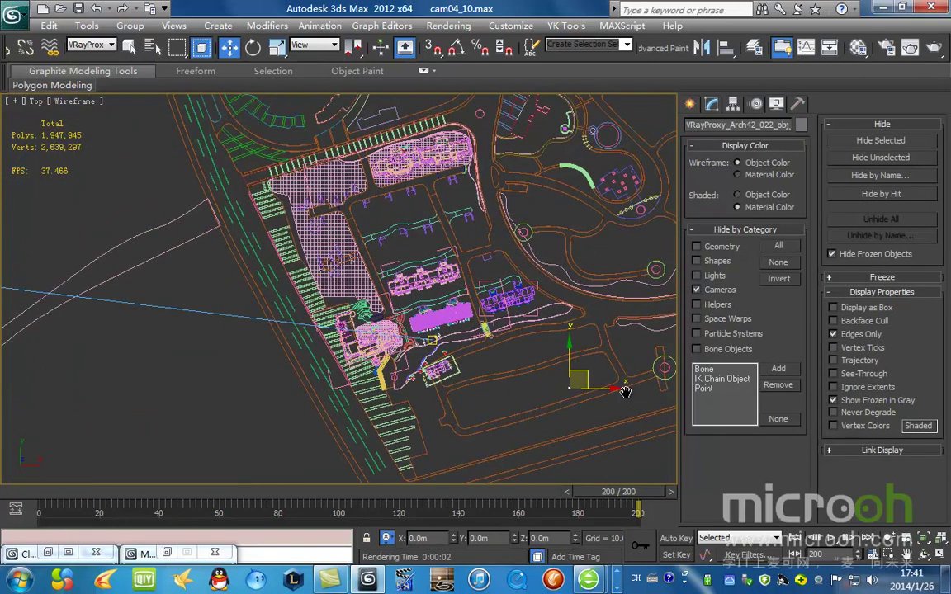
drag(588, 367, 518, 337)
scroll(438, 351, up, 6)
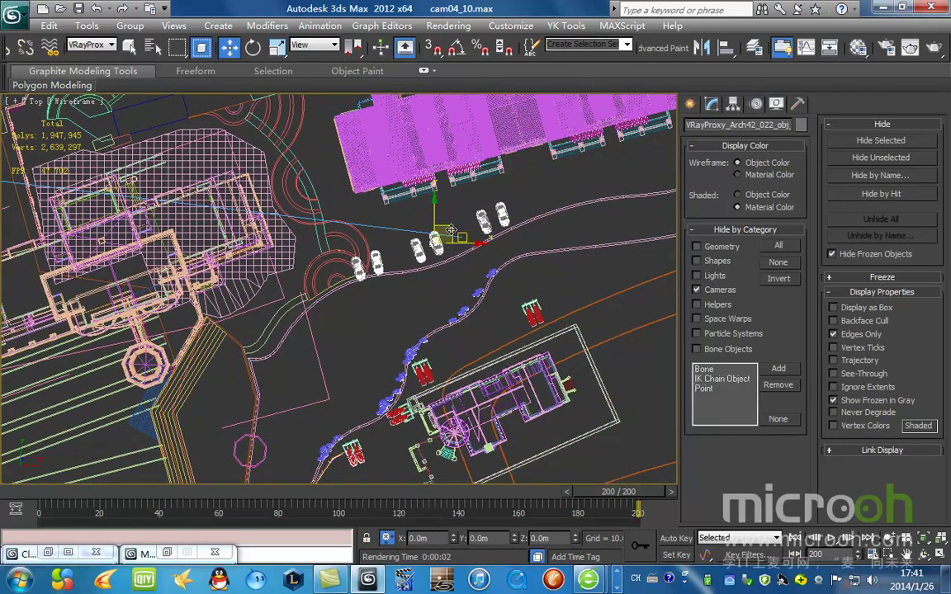
middle_drag(461, 304, 446, 213)
drag(436, 132, 434, 199)
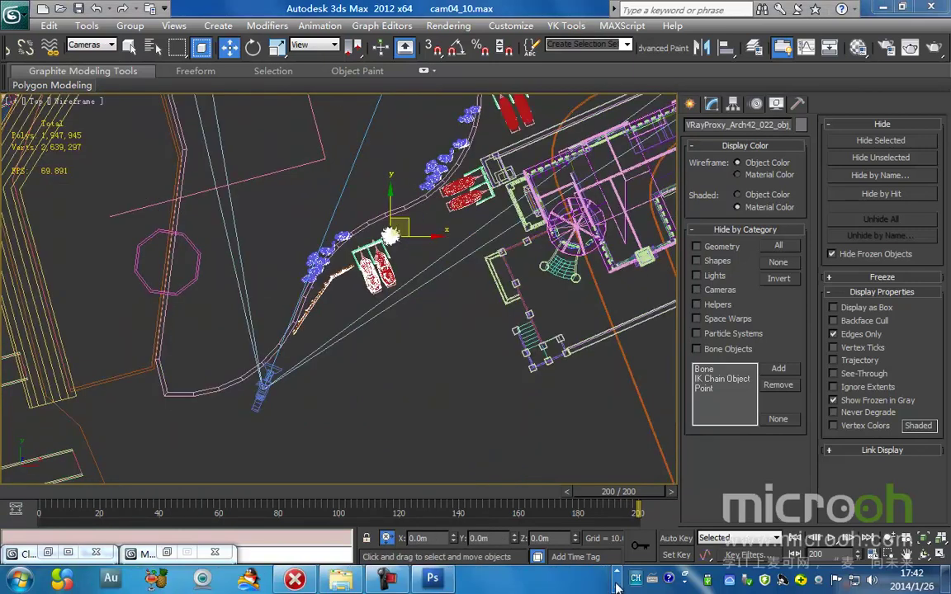
- With the selection filter on Cameras, select the camera beside the curved path and check its field of view over the site
middle_drag(302, 364, 368, 341)
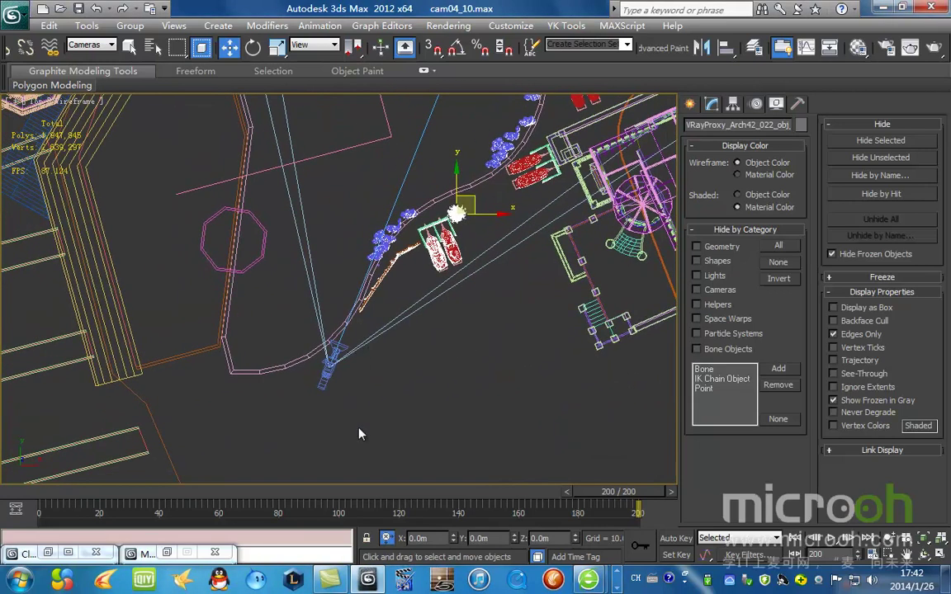
click(330, 364)
scroll(346, 250, down, 2)
middle_drag(345, 250, 300, 437)
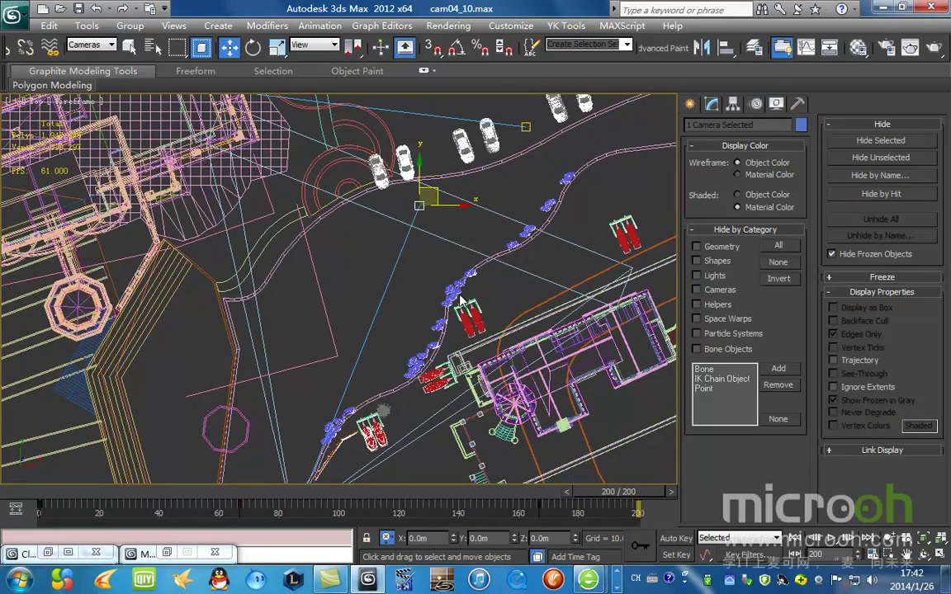
- Deselect the camera, restrict the selection filter to VRayProxy and select the gray shrub beside the southernmost pair of red boats
right_click(440, 278)
click(514, 189)
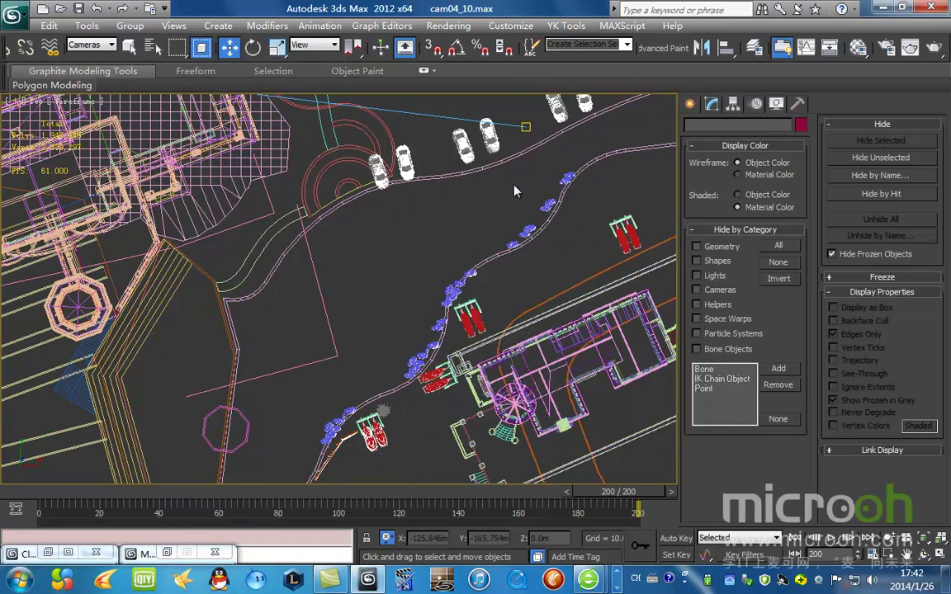
middle_drag(369, 411, 419, 354)
scroll(421, 353, down, 2)
scroll(416, 343, down, 5)
scroll(397, 336, up, 3)
right_click(393, 339)
click(413, 239)
scroll(316, 279, up, 4)
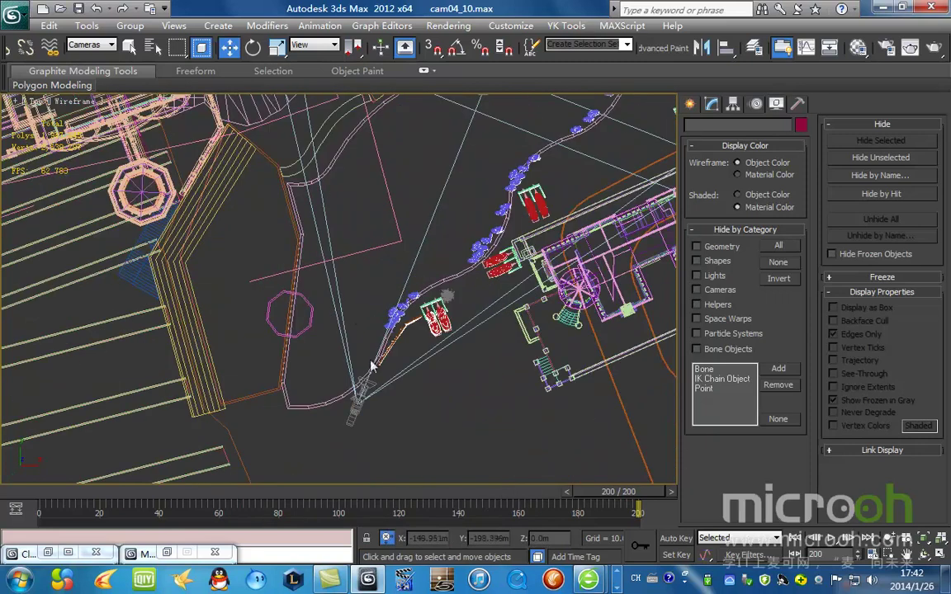
scroll(353, 330, up, 3)
click(95, 44)
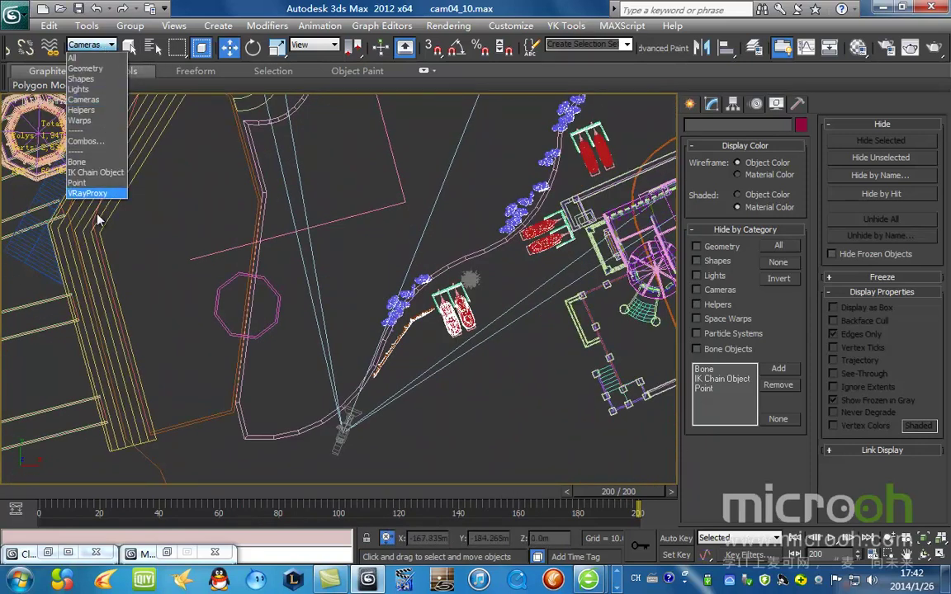
click(91, 183)
click(469, 281)
- Move the selected shrub between the curved path and the wooden fence, and check its position in the Camera04 view
scroll(514, 334, up, 8)
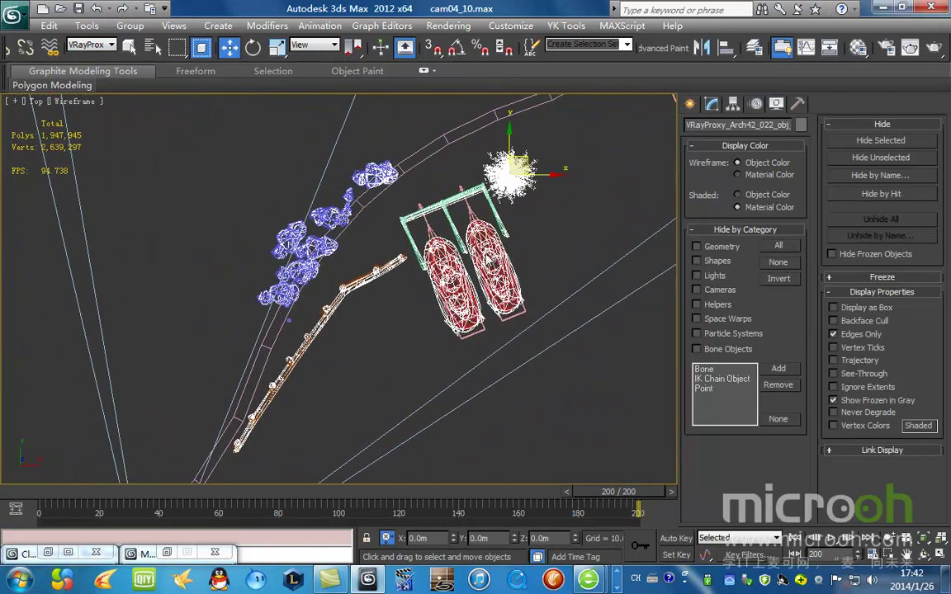
drag(521, 163, 353, 368)
middle_drag(330, 372, 363, 312)
scroll(367, 301, up, 2)
key(F3)
key(F3)
drag(423, 303, 324, 299)
alt+middle_drag(321, 277, 395, 262)
key(c)
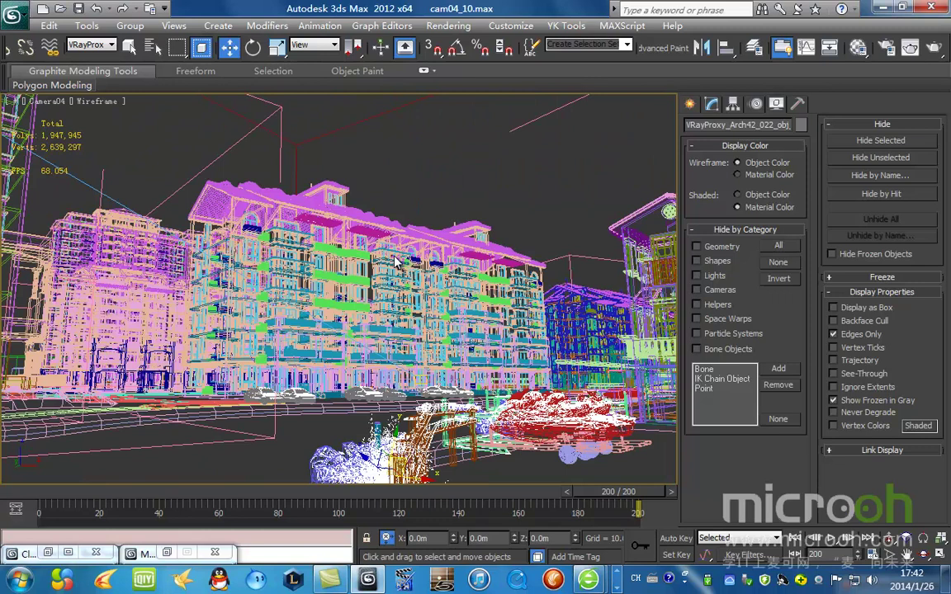
- In the Top view, clone the shrub as single instances northward along the fence, beside the rocks
key(t)
scroll(396, 262, down, 4)
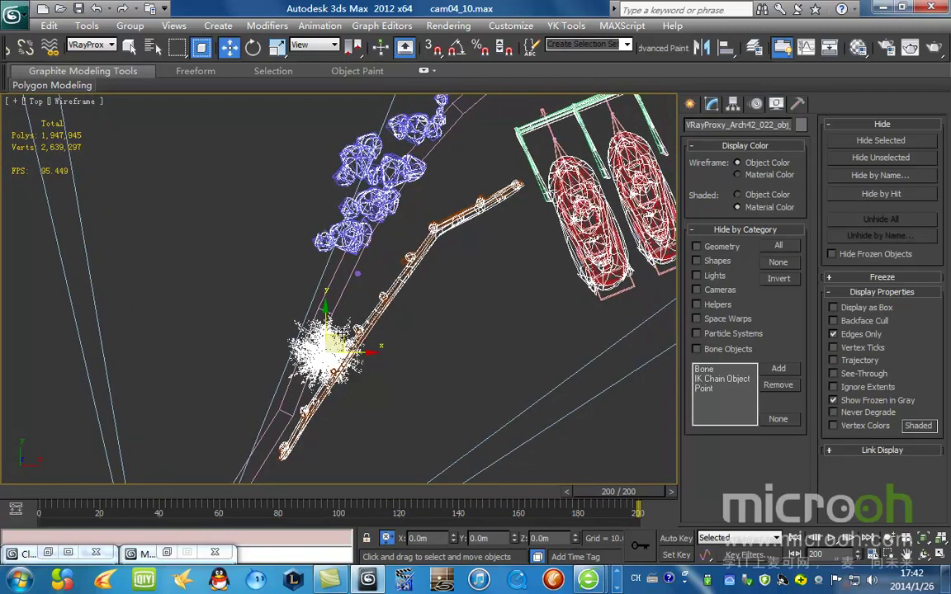
scroll(343, 297, up, 3)
shift+drag(318, 403, 439, 207)
click(486, 360)
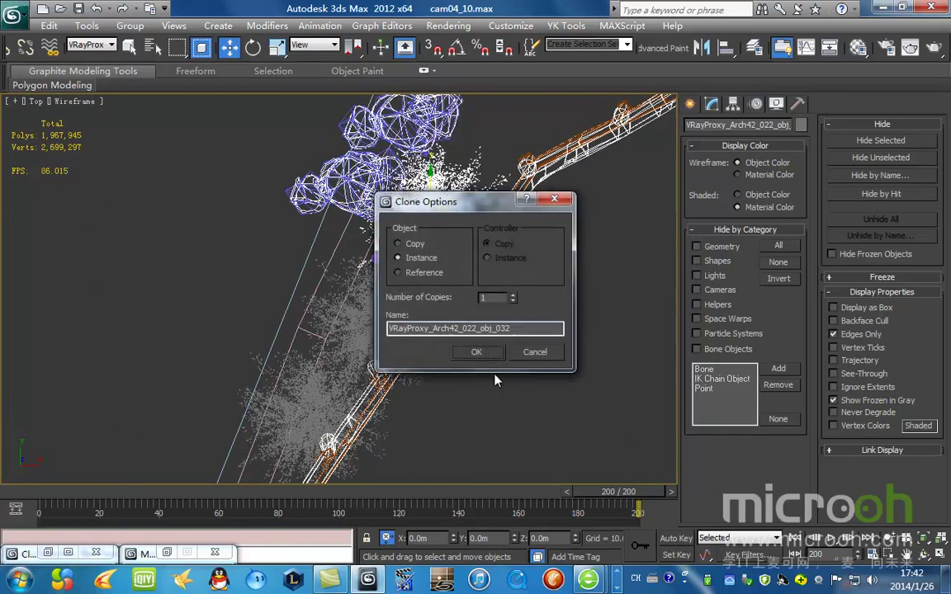
click(485, 351)
scroll(453, 244, down, 3)
middle_drag(453, 243, 401, 320)
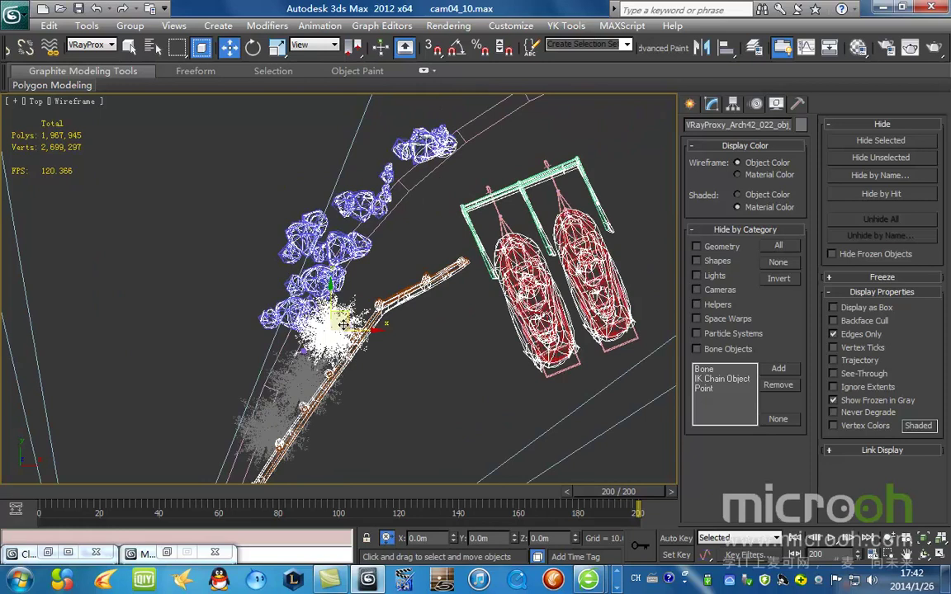
mouse_move(346, 318)
shift+mouse_down()
mouse_move(438, 235)
mouse_move(460, 231)
mouse_move(393, 213)
mouse_move(367, 216)
shift+mouse_up()
click(482, 353)
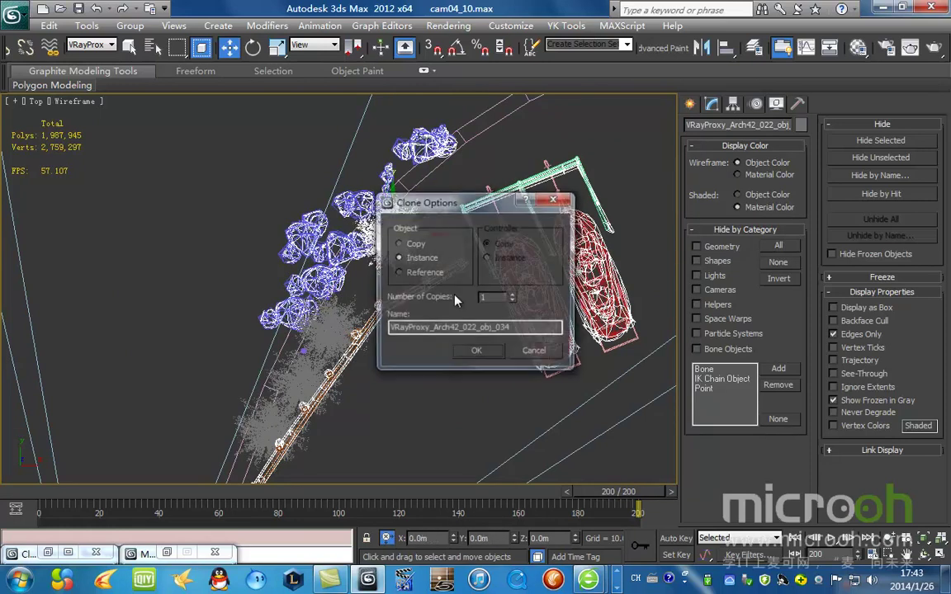
click(477, 352)
- Check the shrubs along the fence in a shaded orbited view and in the wireframe Camera04 view
mouse_move(471, 347)
alt+middle_down()
mouse_move(406, 308)
mouse_move(467, 297)
alt+middle_up()
key(F3)
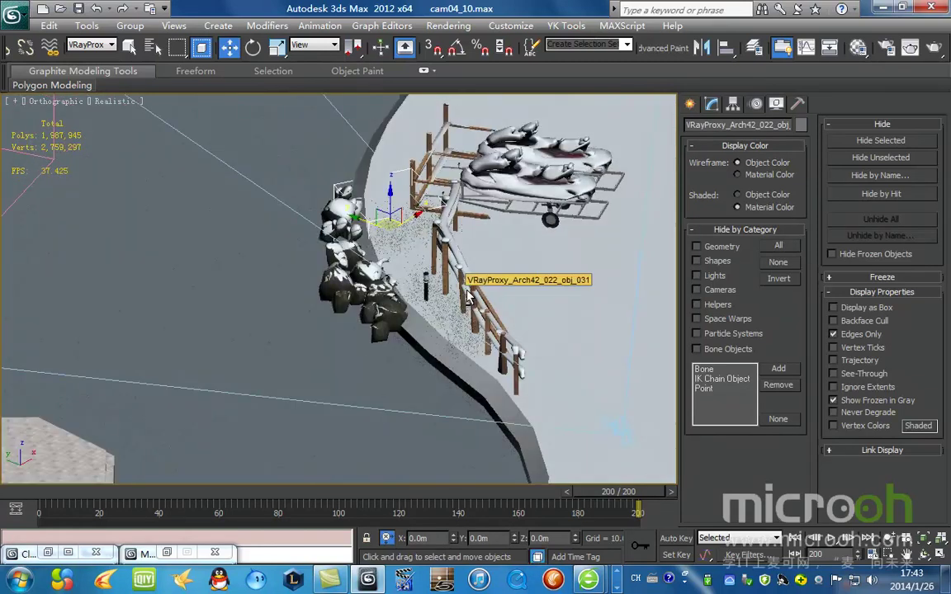
key(c)
key(F3)
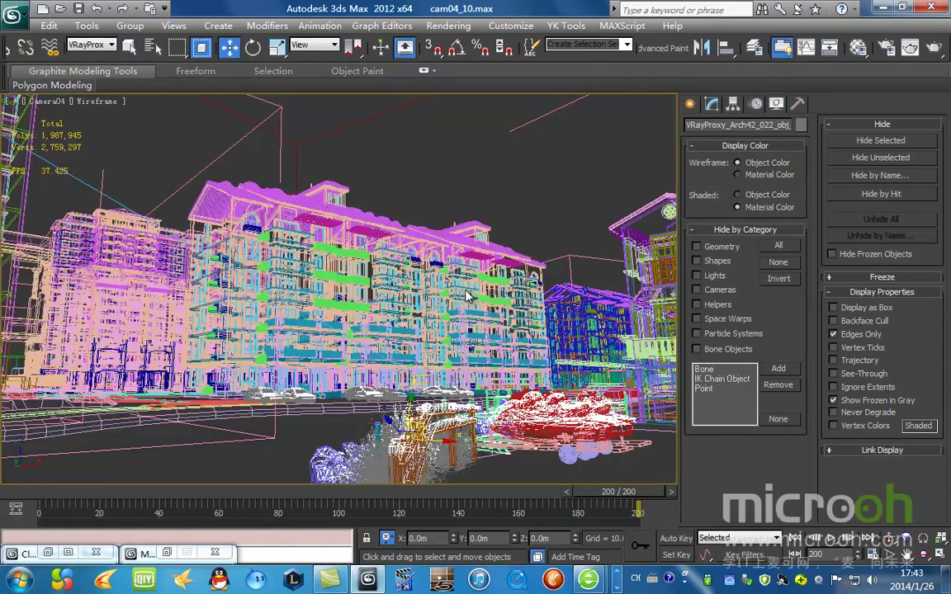
- In the Top view, clone more shrub instances along the path past the fence, north of the southernmost pair of boats
key(t)
scroll(427, 280, down, 6)
middle_drag(383, 383, 335, 384)
scroll(426, 242, up, 2)
mouse_move(326, 312)
shift+mouse_down()
mouse_move(446, 232)
mouse_move(402, 278)
mouse_move(349, 306)
mouse_move(445, 242)
mouse_move(462, 218)
mouse_move(455, 231)
shift+mouse_up()
click(478, 353)
click(464, 353)
click(310, 324)
mouse_move(317, 308)
shift+mouse_down()
mouse_move(452, 166)
mouse_move(452, 203)
shift+mouse_up()
click(496, 353)
- Select the three shrubs north of the southernmost boats and clone them as instances toward the next pair of boats
drag(490, 287, 389, 216)
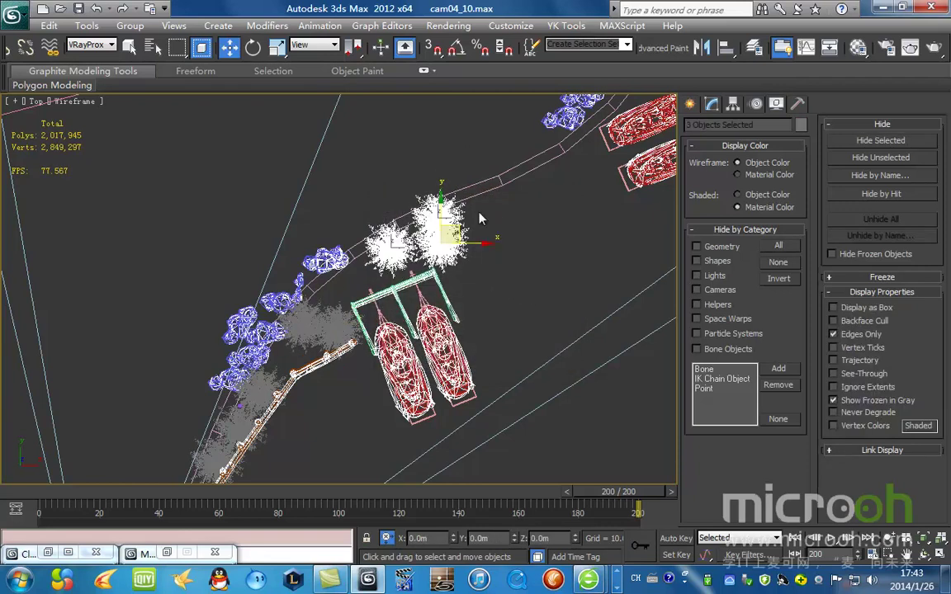
middle_drag(488, 210, 425, 240)
mouse_move(394, 264)
shift+mouse_down()
mouse_move(551, 232)
mouse_move(550, 220)
shift+mouse_up()
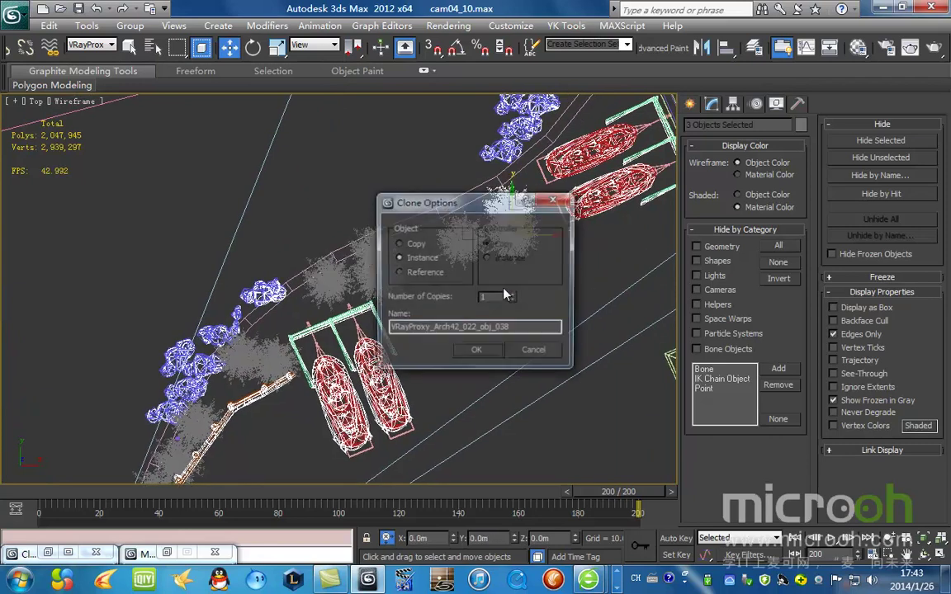
click(496, 353)
click(533, 319)
- Select the shrub nearest the path in the new group and clone it as instances past the second pair of boats
scroll(520, 272, down, 5)
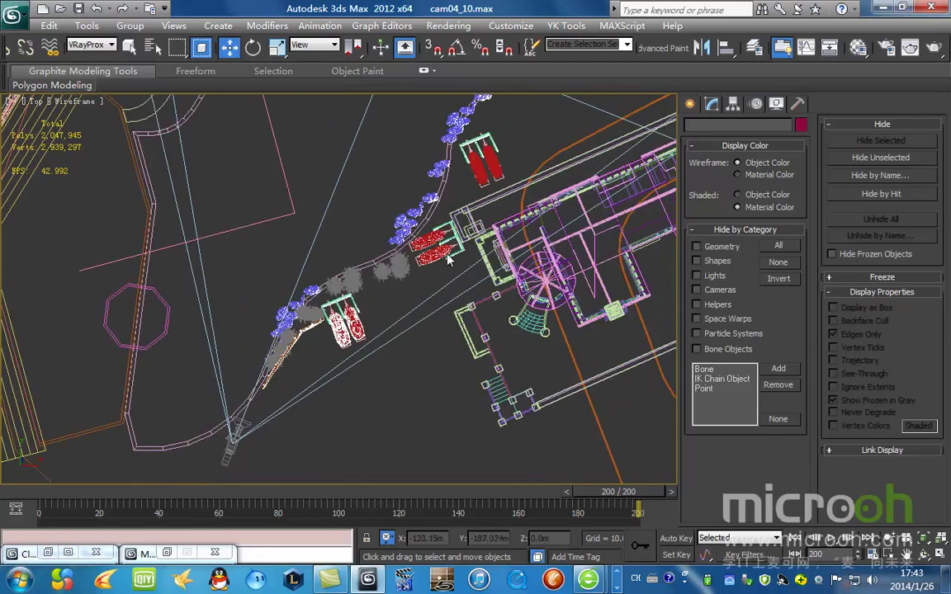
scroll(450, 261, up, 5)
click(411, 320)
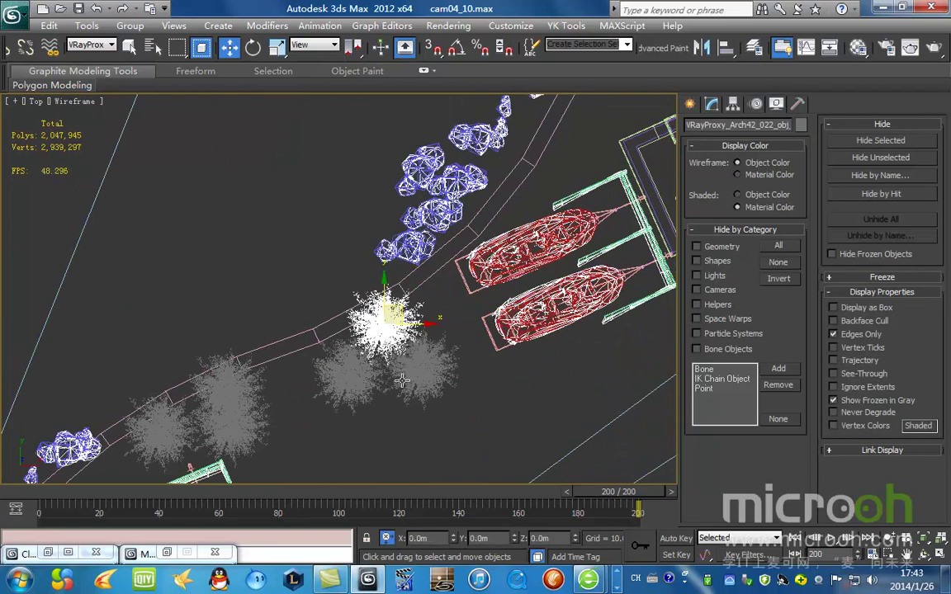
drag(357, 282, 505, 147)
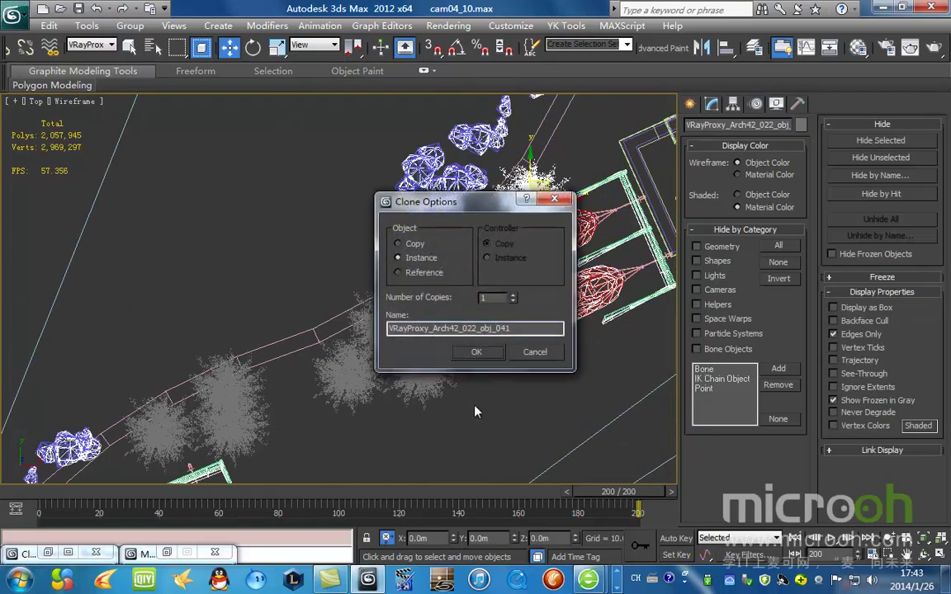
click(483, 353)
middle_drag(543, 185, 382, 325)
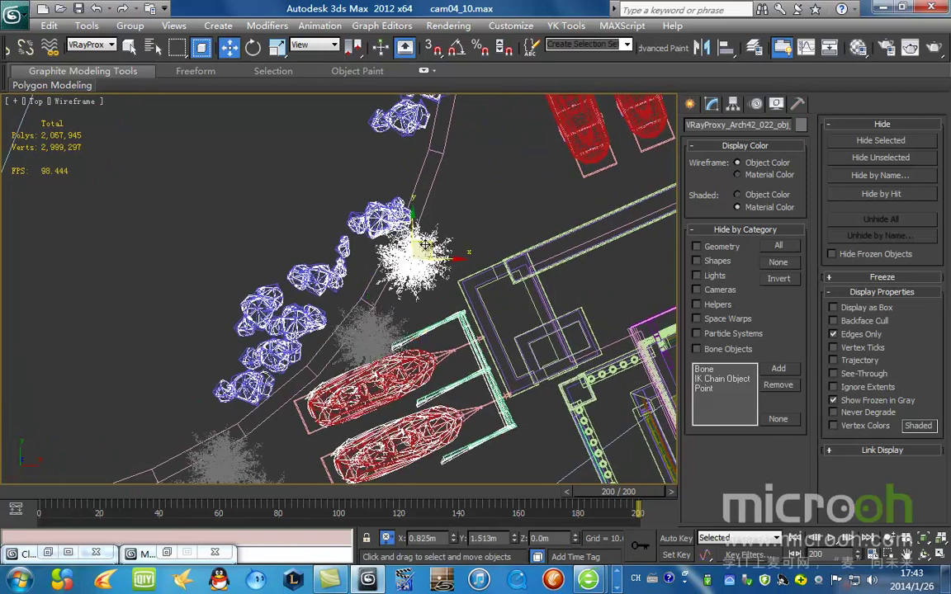
shift+drag(430, 243, 430, 242)
click(476, 350)
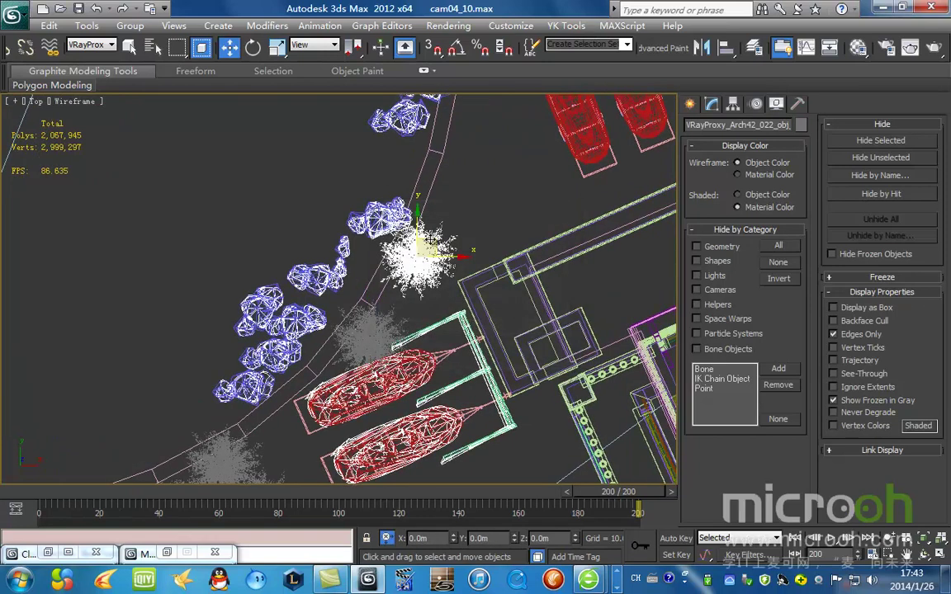
shift+drag(442, 316, 447, 316)
key(Return)
- Continue cloning the shrub as instances along the path up to the third pair of boats and beside the building corner
middle_drag(446, 315, 409, 431)
shift+drag(385, 420, 467, 202)
key(Return)
mouse_move(445, 238)
shift+mouse_down()
mouse_move(454, 159)
mouse_move(467, 353)
mouse_move(455, 348)
shift+mouse_up()
key(Return)
key(Return)
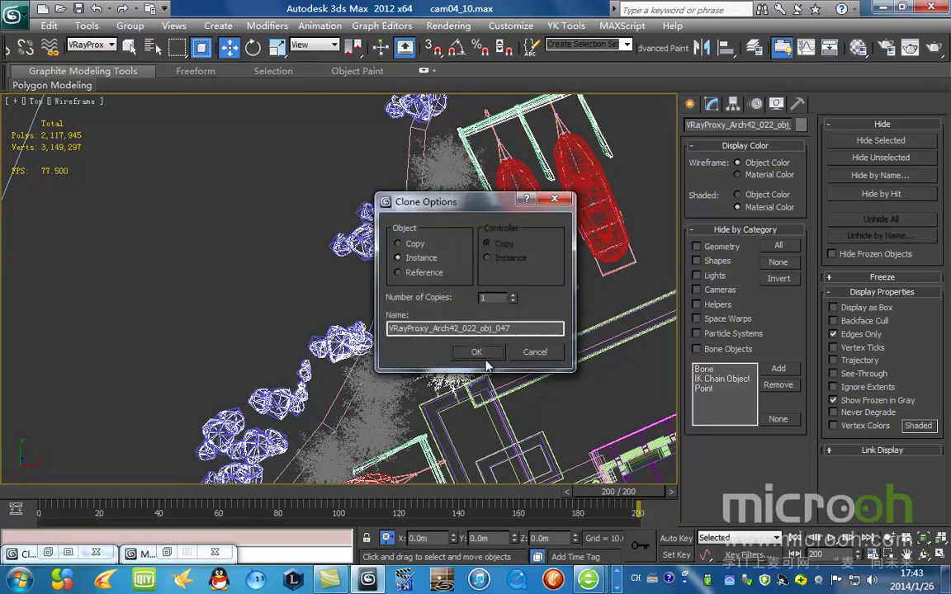
click(490, 353)
- Examine the row of shrubs along the whole path in shaded and wireframe views, down to the fence near the camera
scroll(437, 211, down, 6)
mouse_move(437, 211)
alt+middle_down()
mouse_move(498, 216)
mouse_move(467, 237)
alt+middle_up()
scroll(495, 216, up, 6)
key(t)
scroll(464, 238, up, 8)
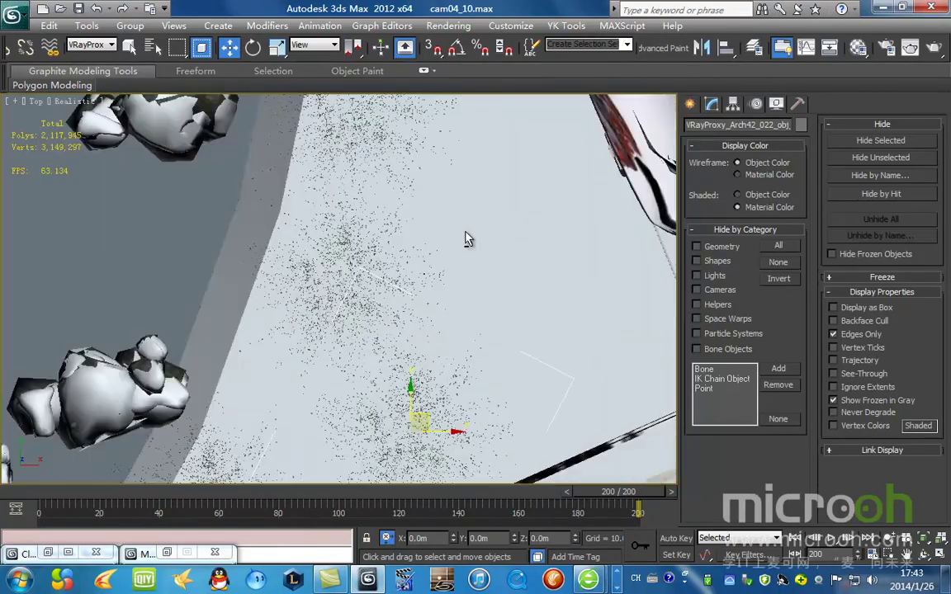
scroll(464, 231, down, 8)
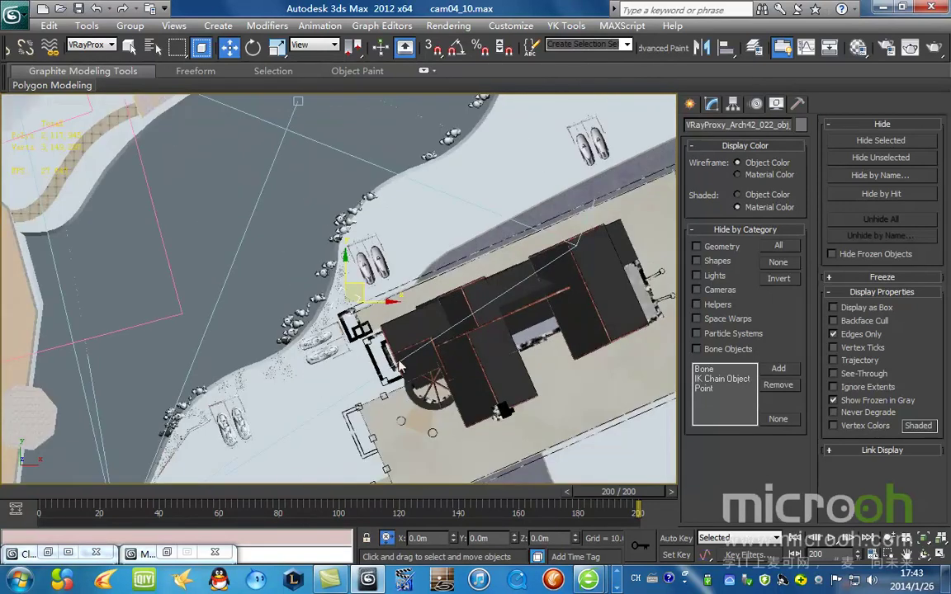
middle_drag(478, 345, 571, 208)
scroll(284, 340, up, 5)
key(F3)
scroll(286, 345, down, 5)
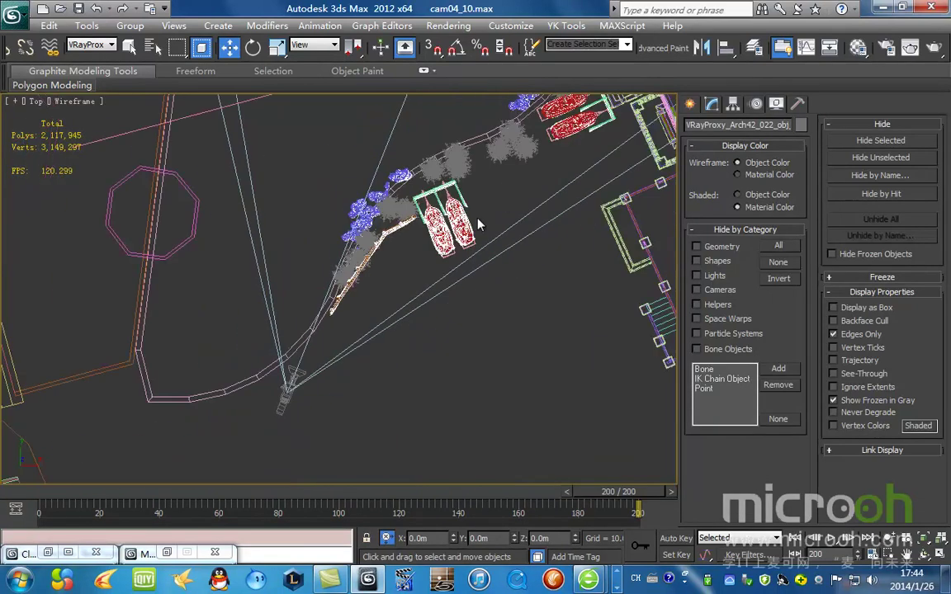
scroll(248, 463, up, 2)
- Scrub the animation from frame 0 to frame 200 and inspect the shot in the shaded Camera04 view
click(27, 495)
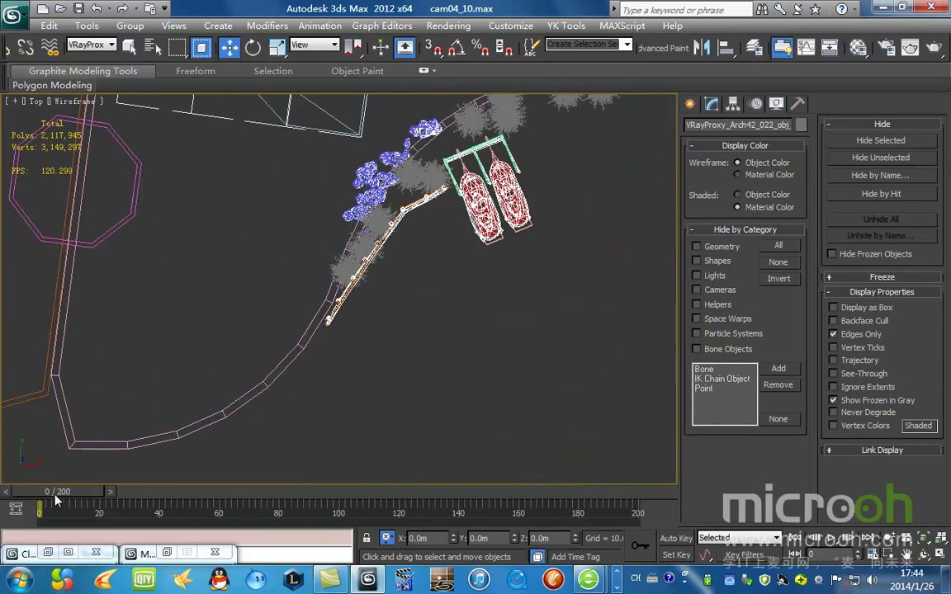
drag(303, 498, 605, 493)
key(c)
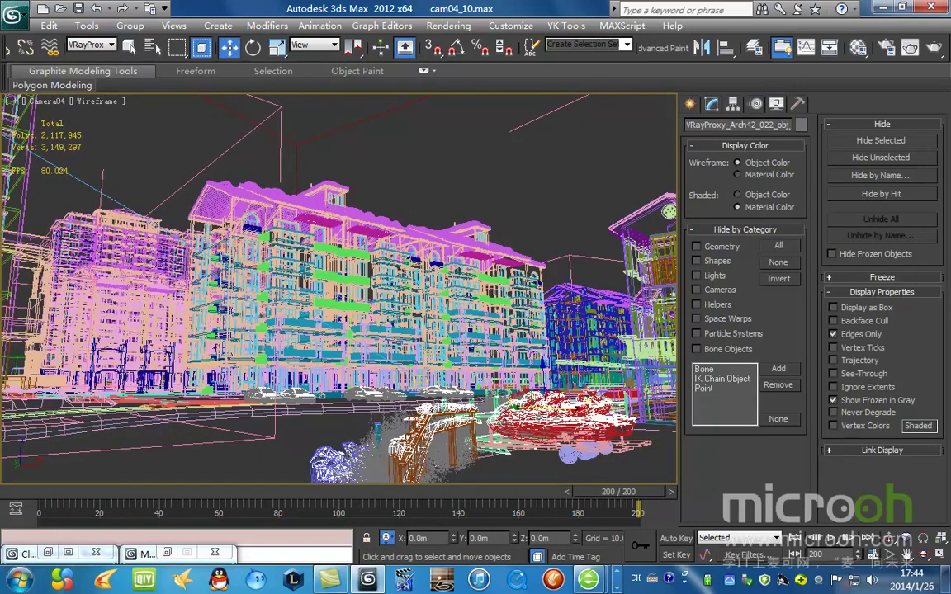
key(F3)
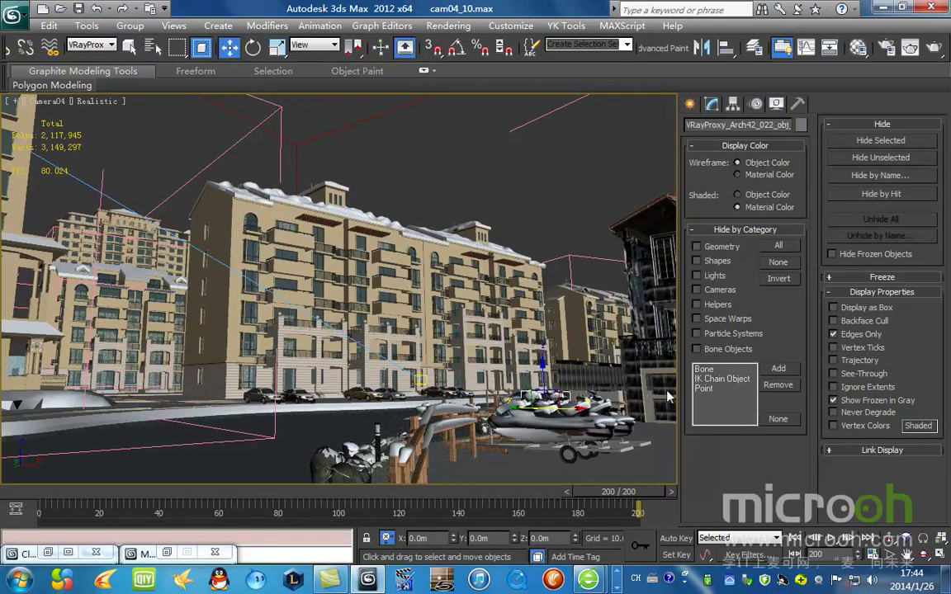
- Examine the spare proxy trees and shrubs outside the site boundary in the wireframe Top view
key(t)
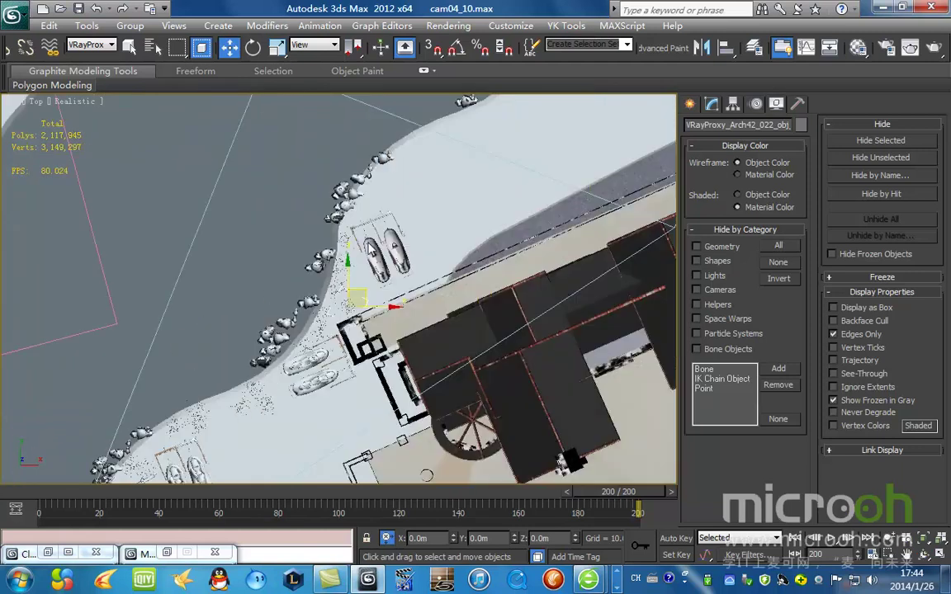
key(F3)
middle_drag(495, 375, 292, 262)
scroll(350, 299, down, 7)
scroll(352, 302, up, 3)
middle_drag(584, 384, 363, 259)
scroll(292, 232, up, 2)
scroll(291, 235, up, 4)
scroll(429, 169, up, 1)
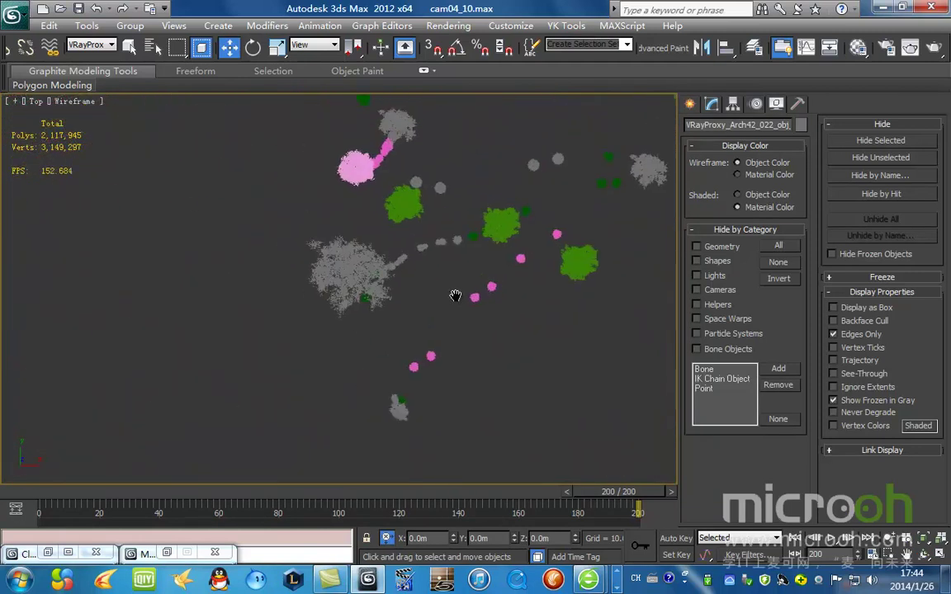